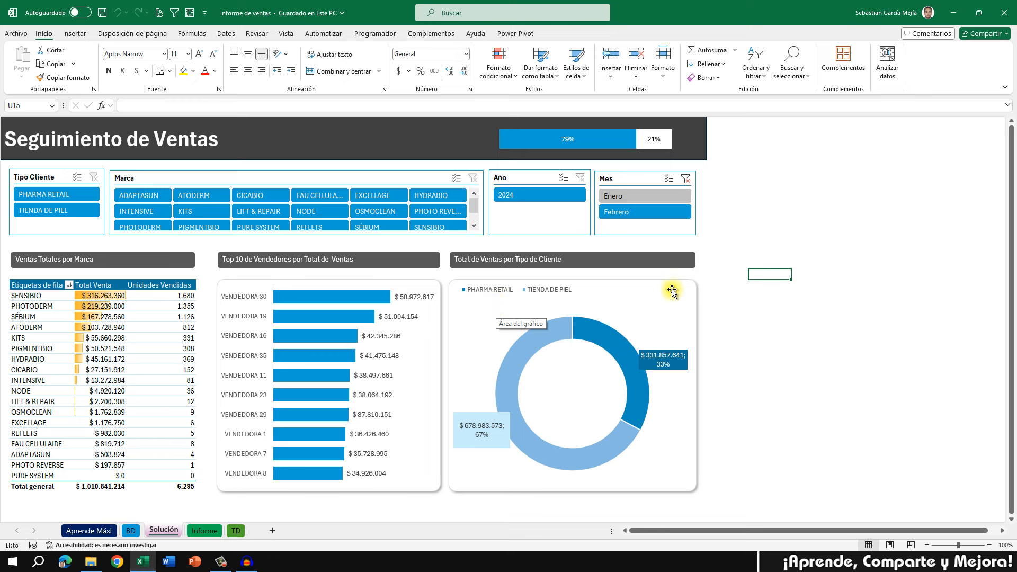
- Filter the Seguimiento de Ventas dashboard to the month Enero with the Mes slicer
click(744, 229)
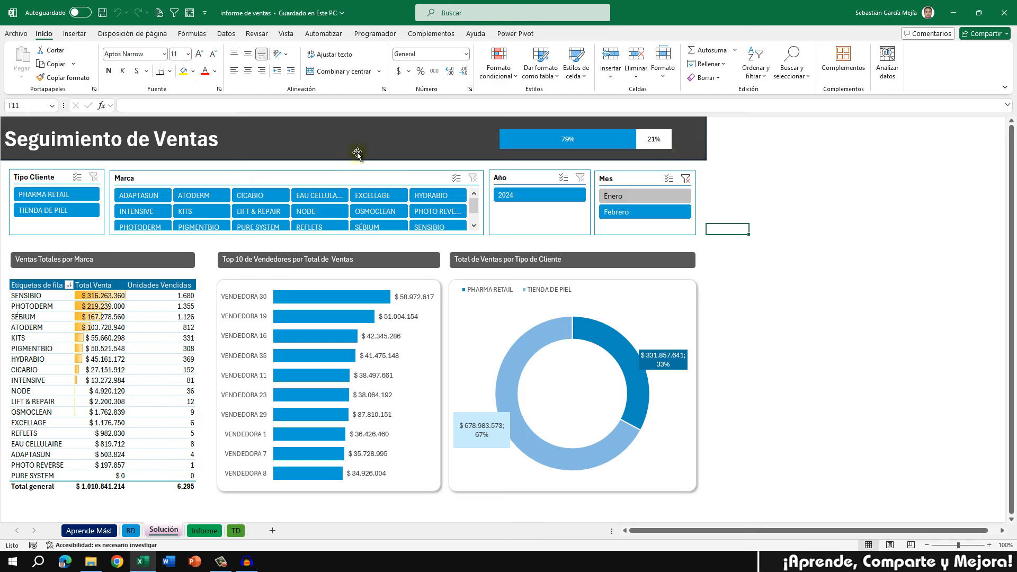
click(733, 178)
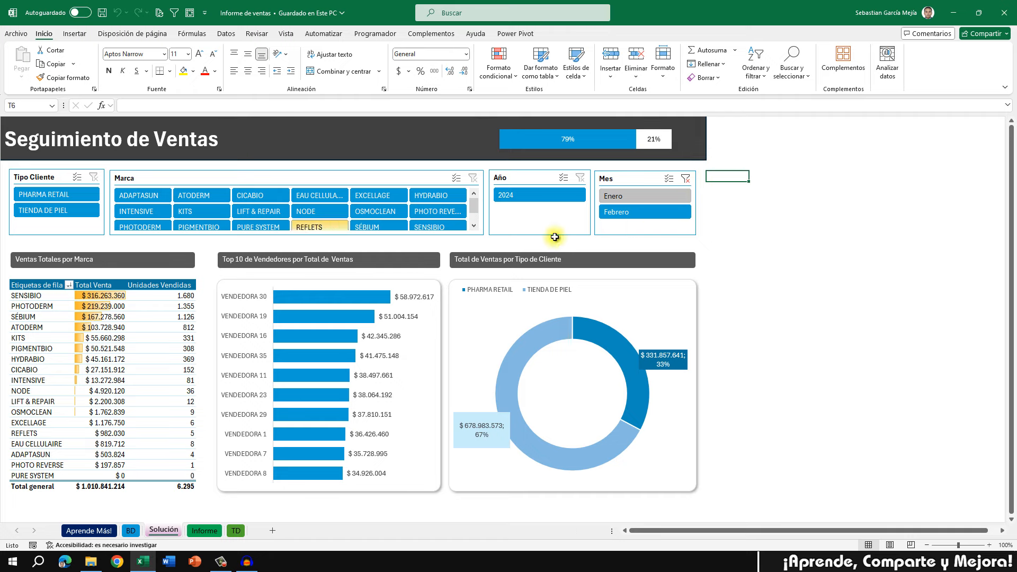
click(652, 202)
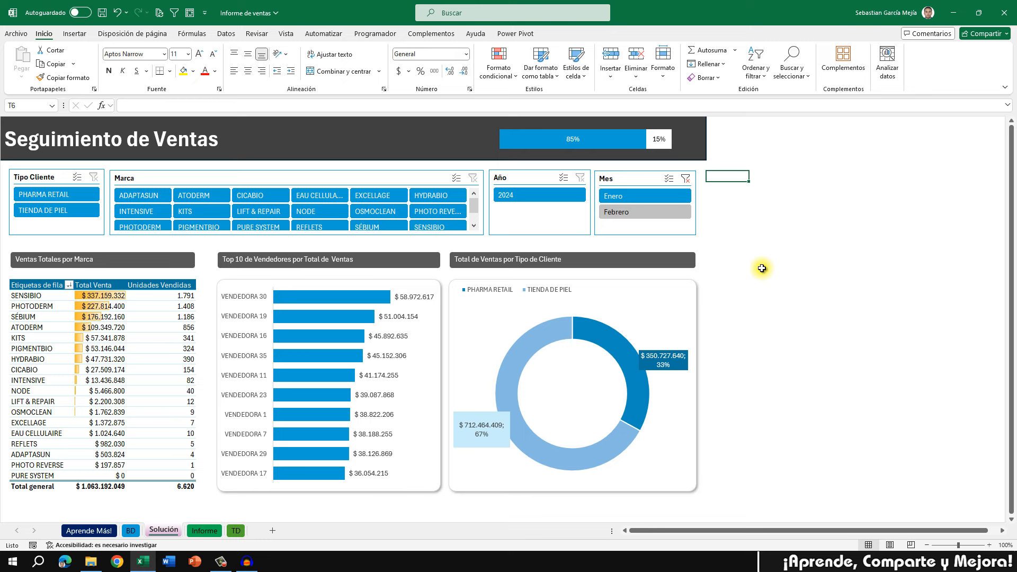
- Examine the sales records on the BD sheet, including the filter options of the Fecha and Tipo Cliente columns
click(134, 531)
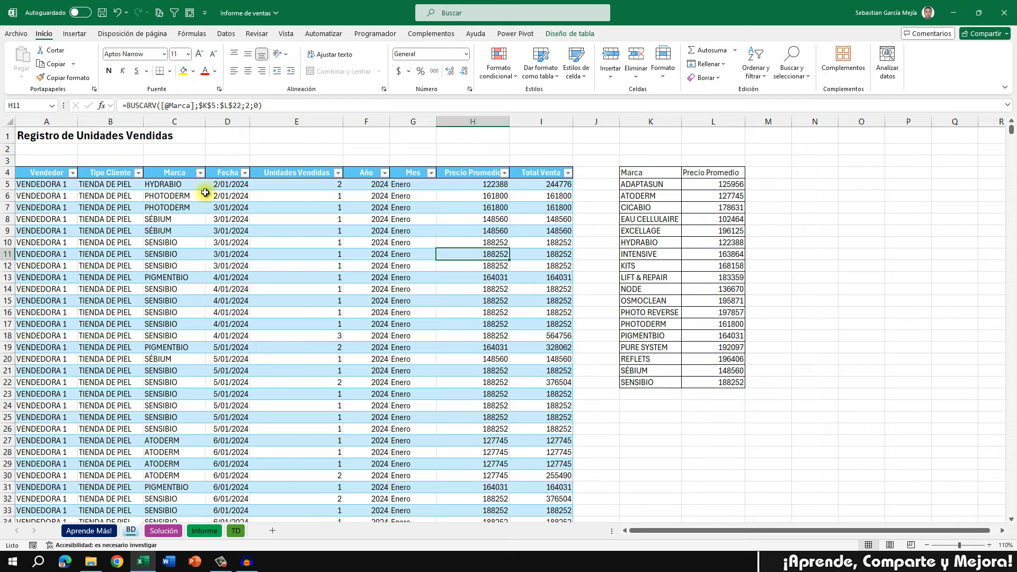
click(245, 173)
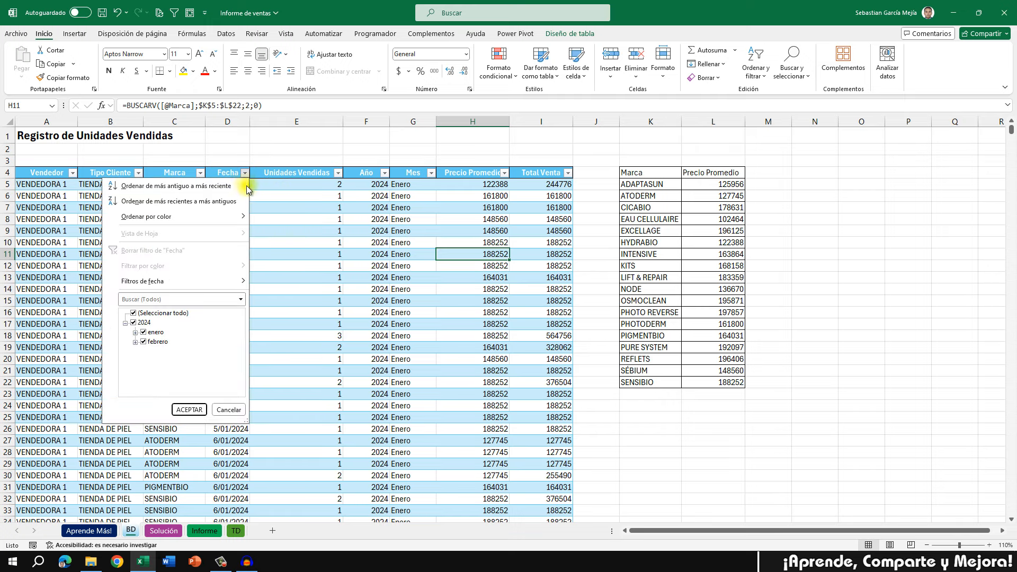
click(306, 228)
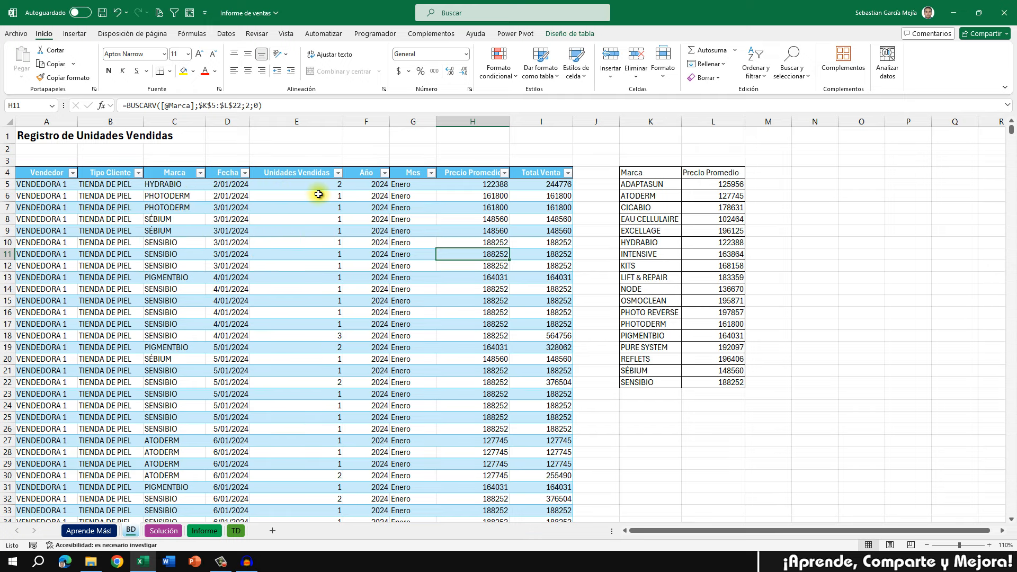
click(298, 149)
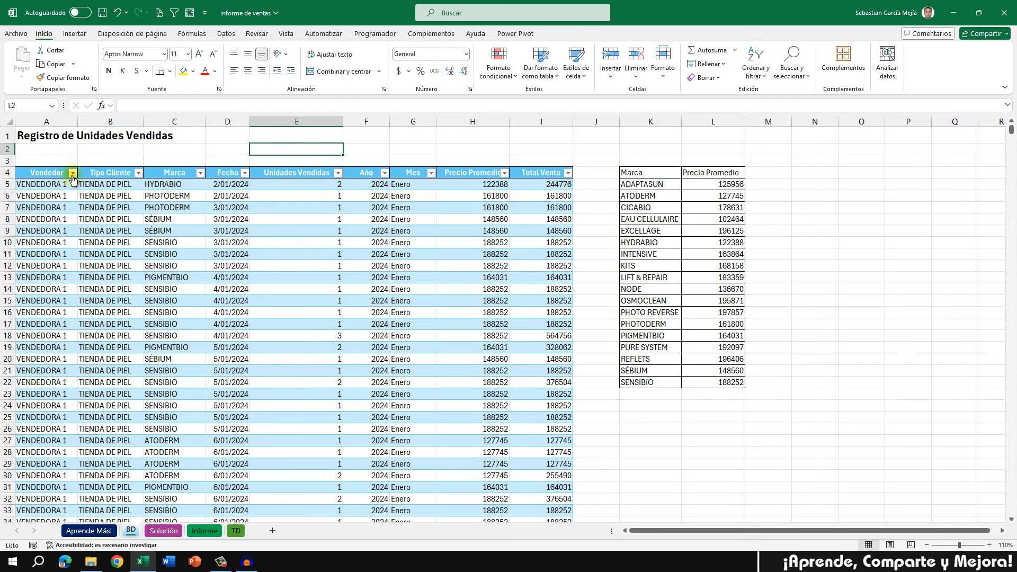
click(63, 191)
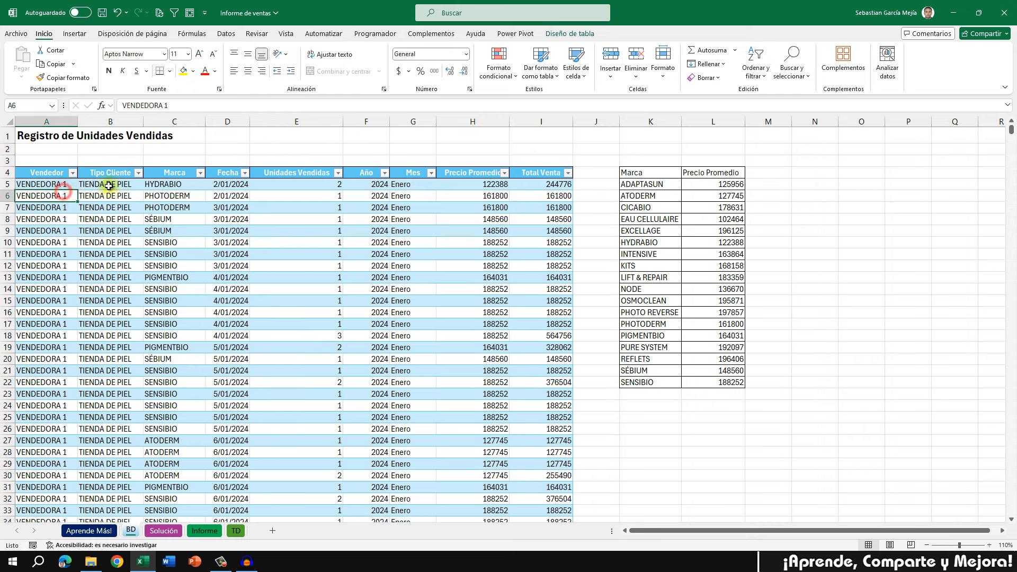
click(139, 173)
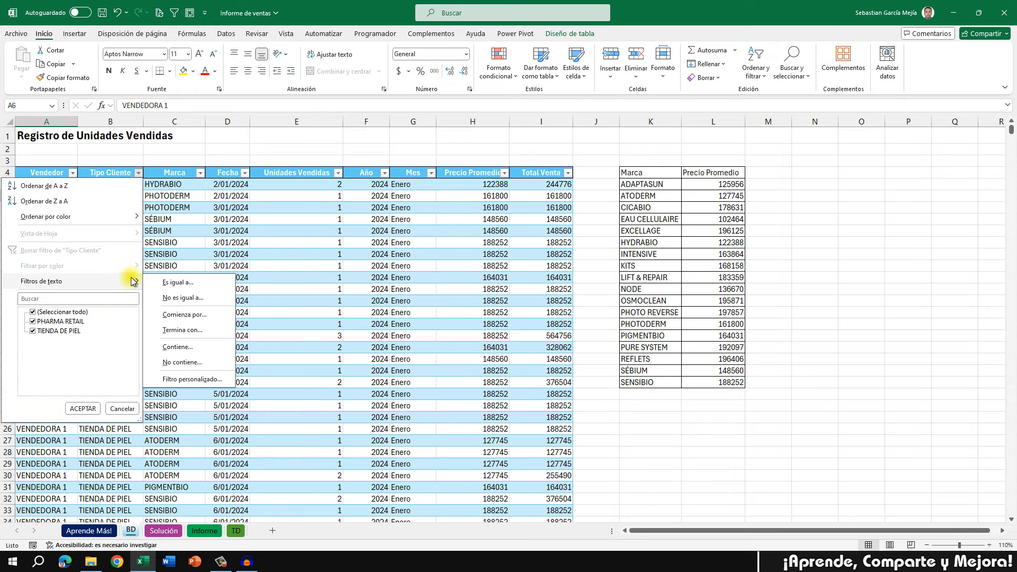
click(197, 216)
click(204, 185)
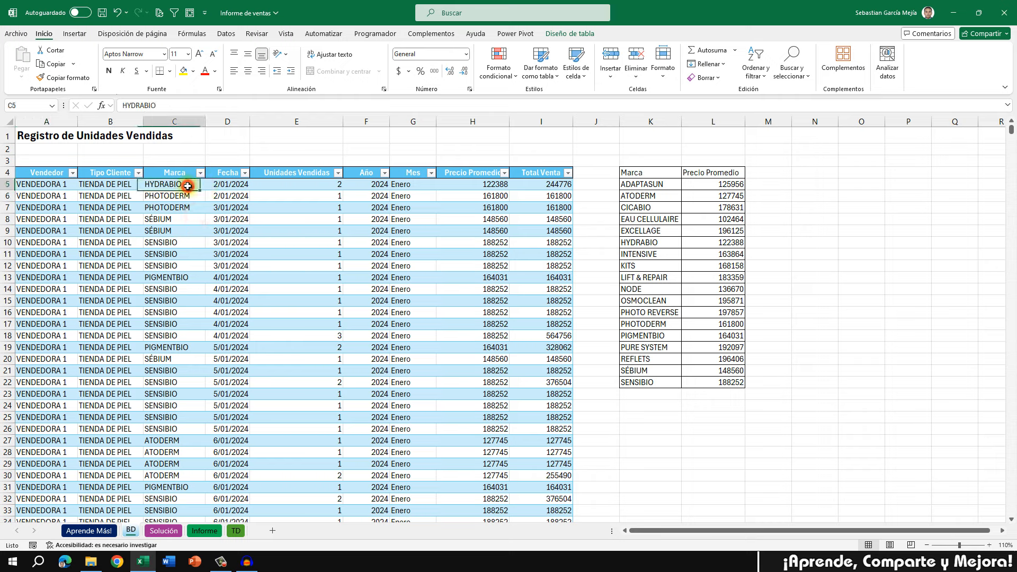
- Inspect the date, units, Año, Mes, Precio Promedio and Total Venta columns with their formulas, plus the brand price lookup table
click(228, 184)
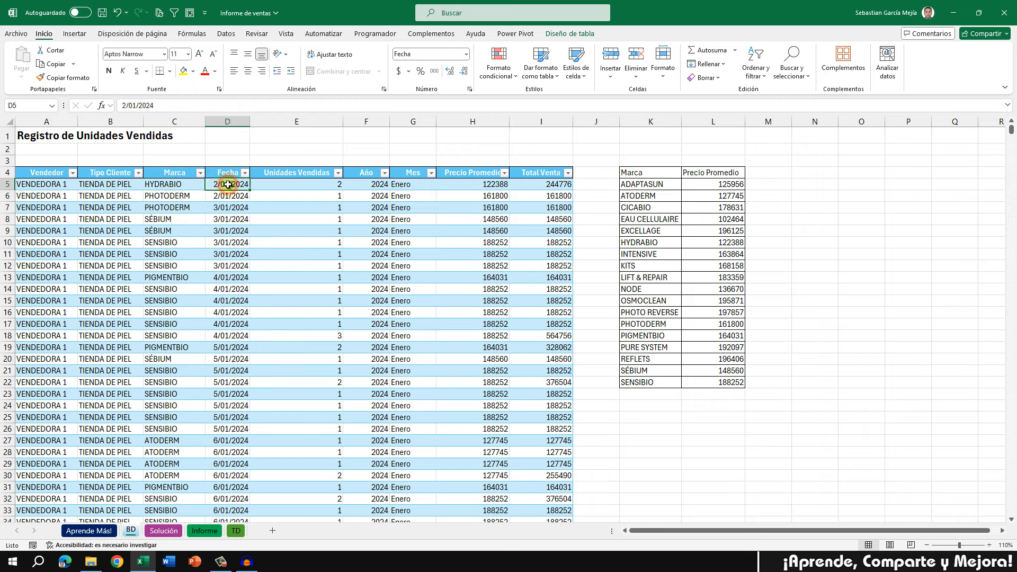
click(300, 184)
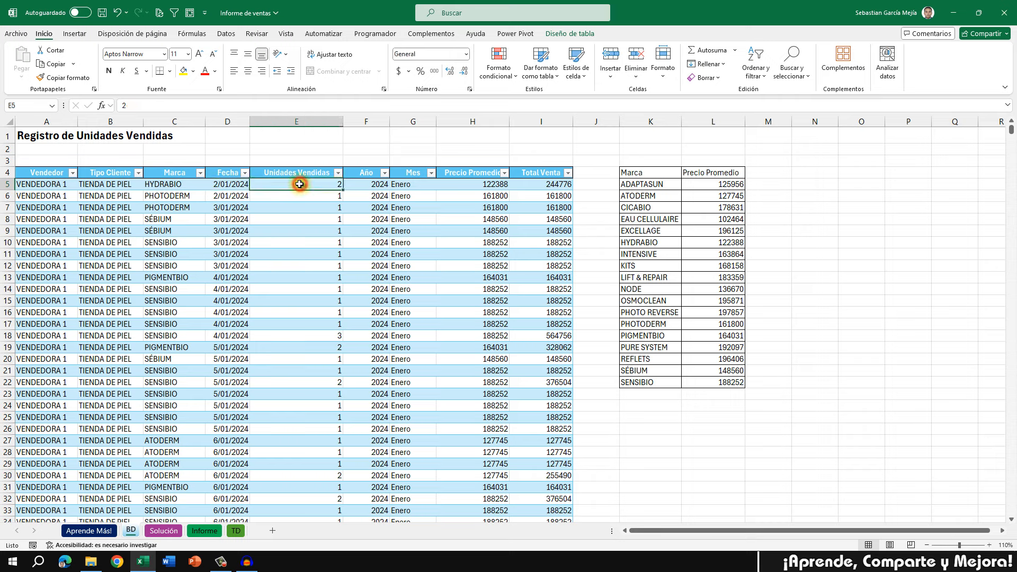
click(361, 185)
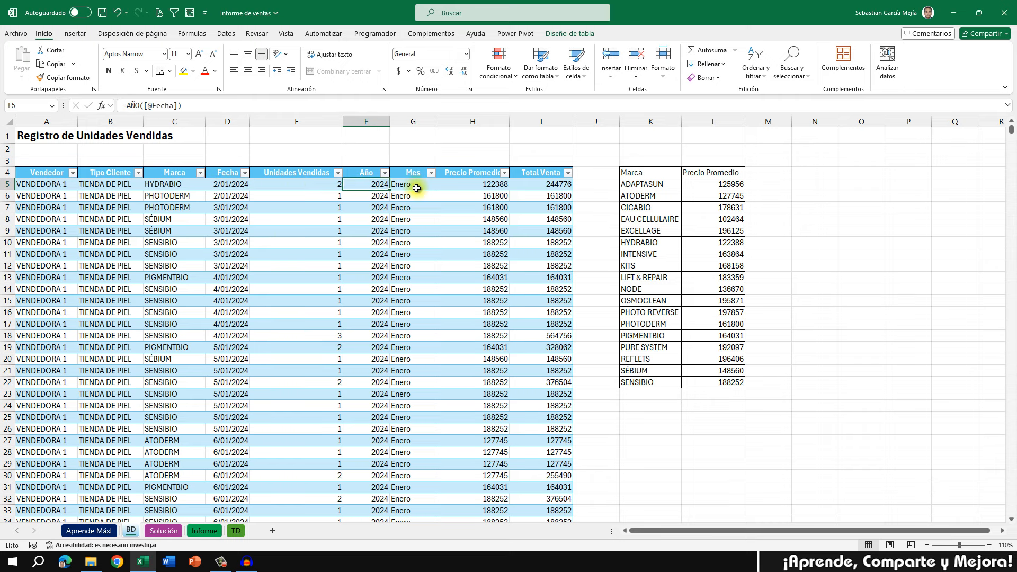
click(420, 186)
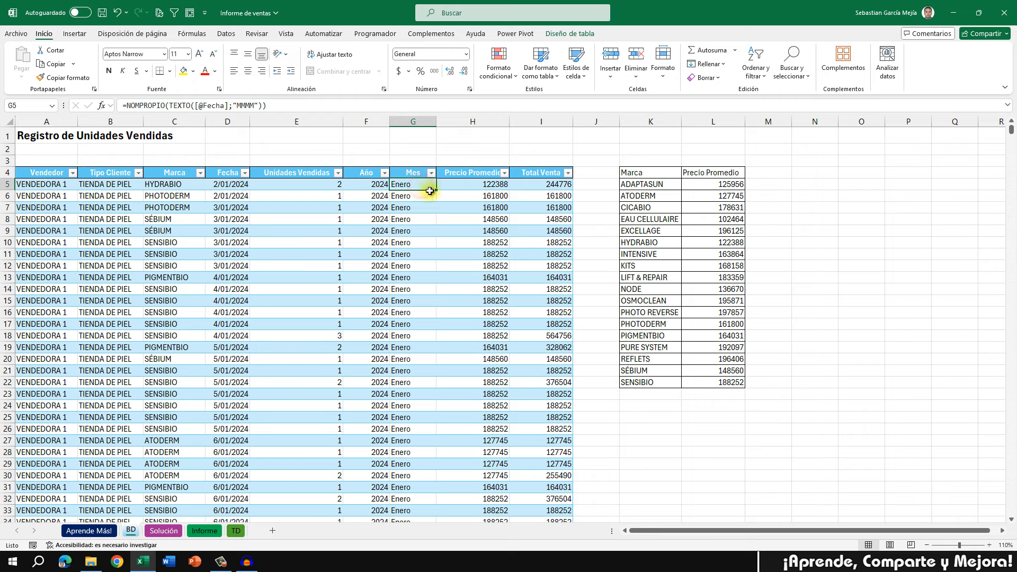
click(452, 185)
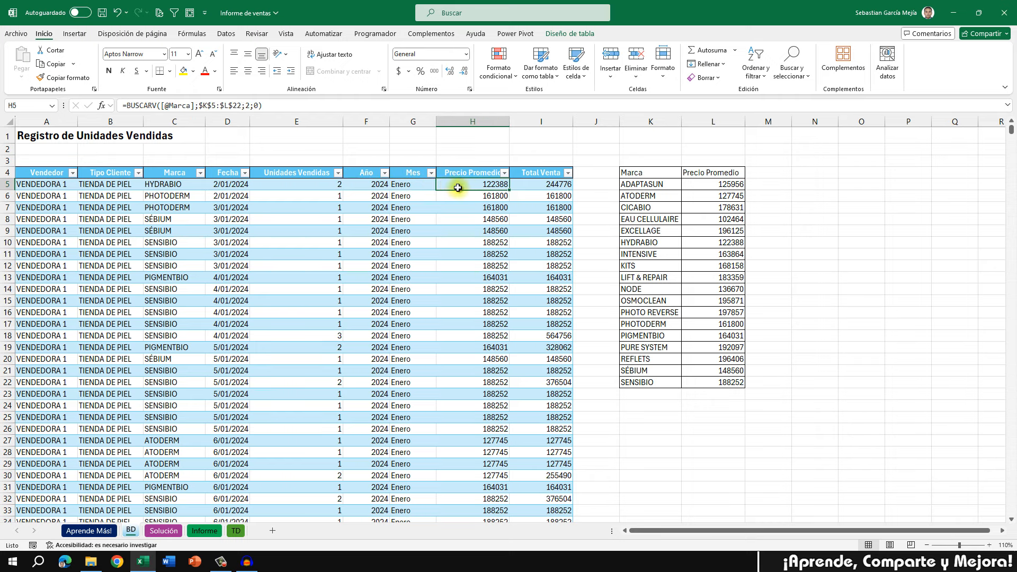
drag(653, 175, 717, 383)
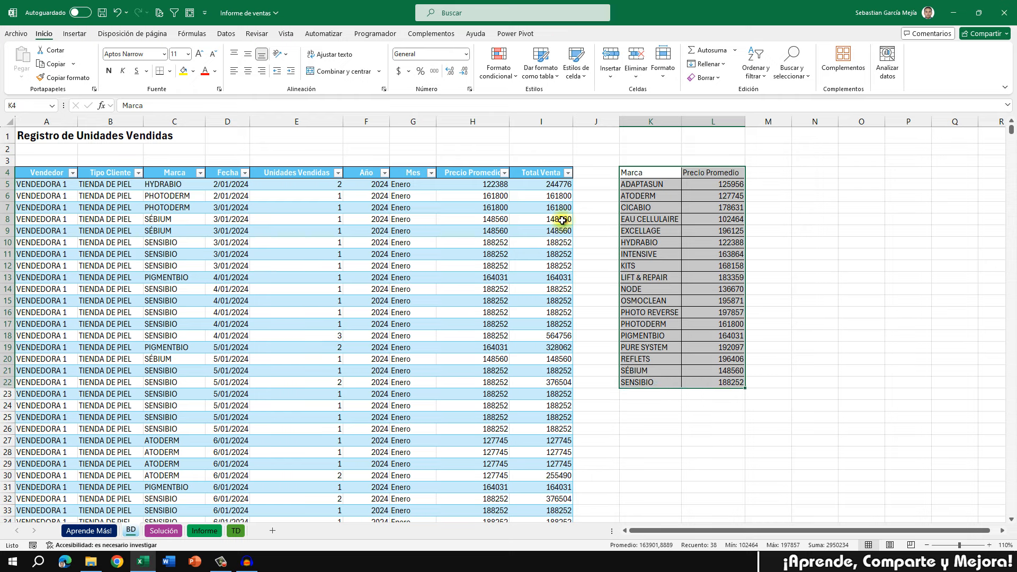
click(537, 184)
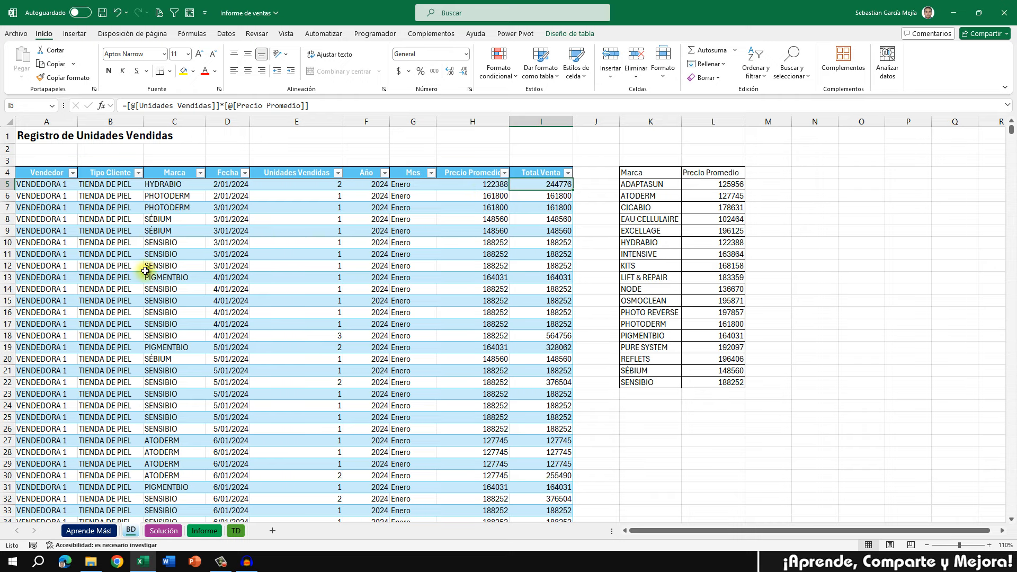
click(247, 269)
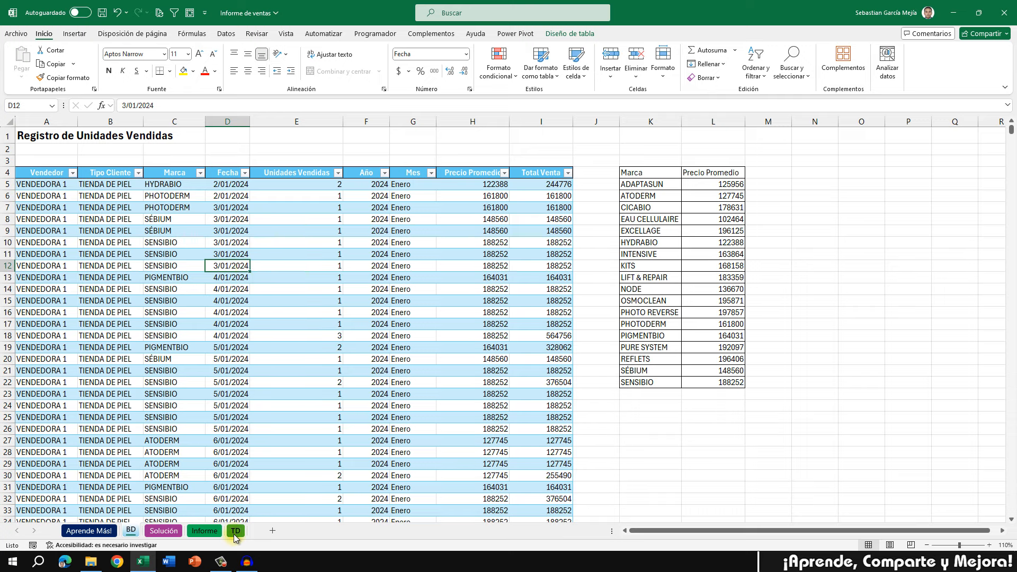
- Review the TD and Informe sheets, the BD source table and the finished dashboard on the Solución sheet
click(234, 531)
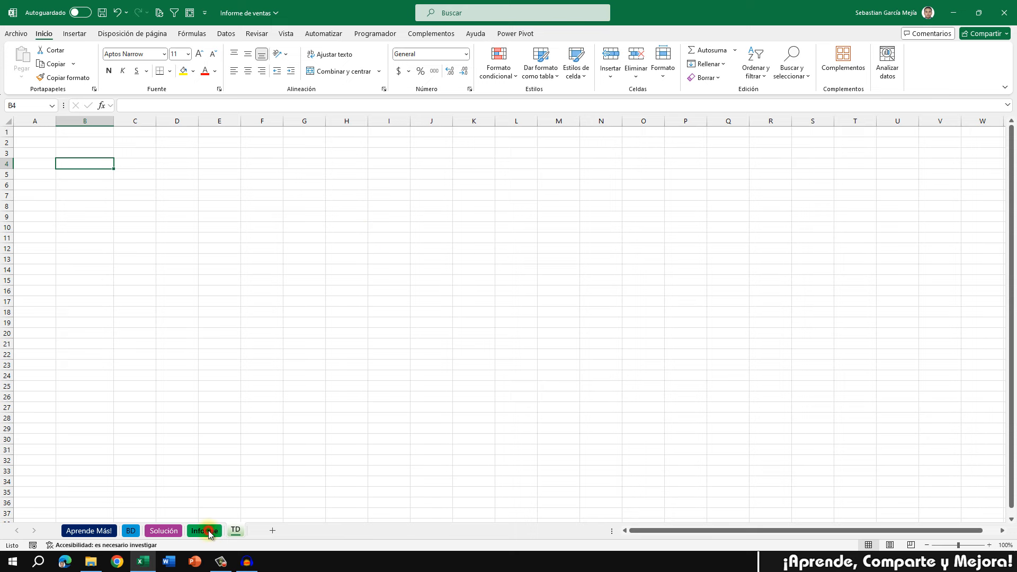
click(208, 531)
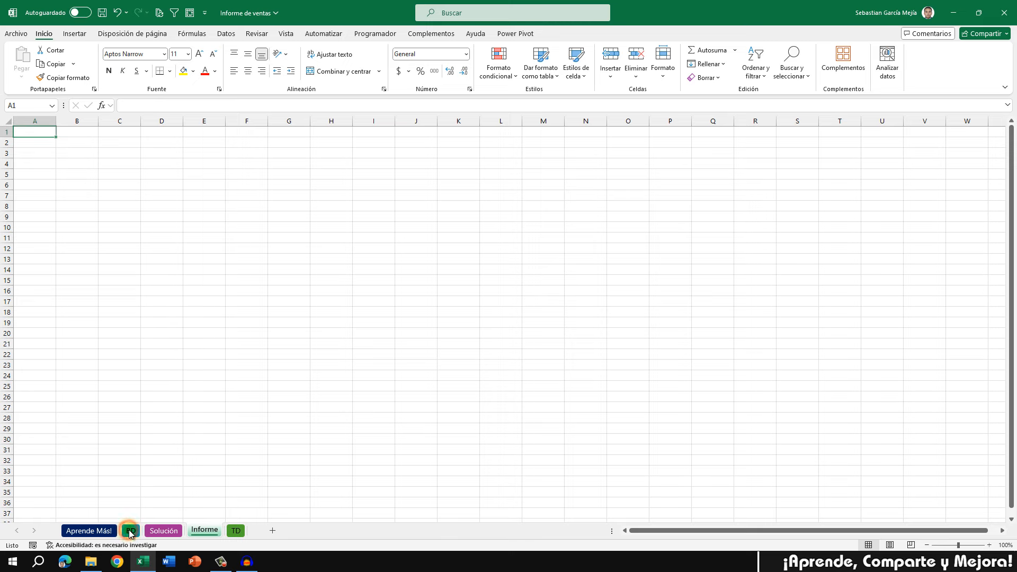
click(130, 531)
click(93, 244)
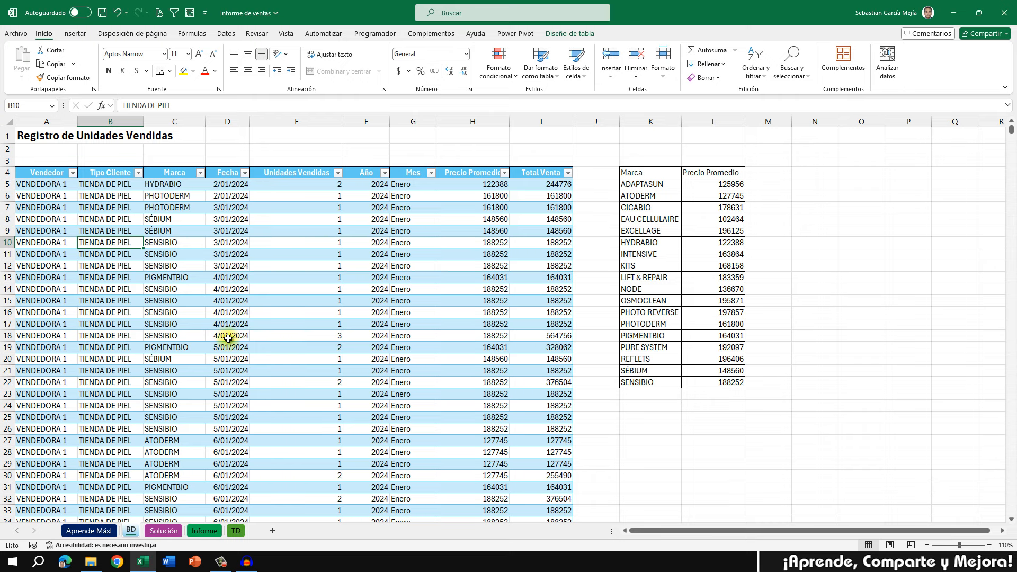
click(163, 531)
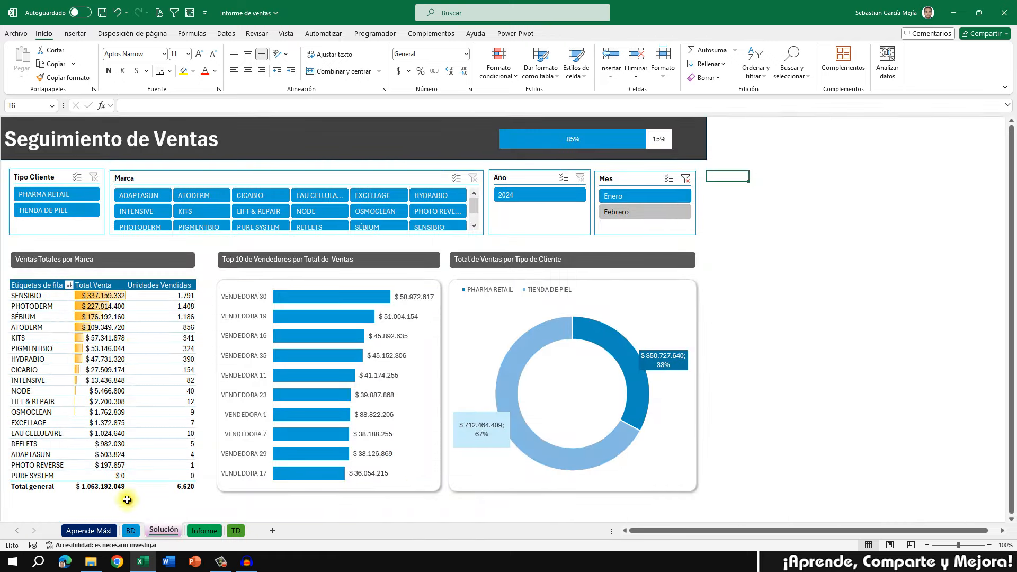
- Insert a pivot table from Tabla_Ventas on the BD sheet, placing it in the existing TD sheet at cell B10
click(130, 530)
click(125, 265)
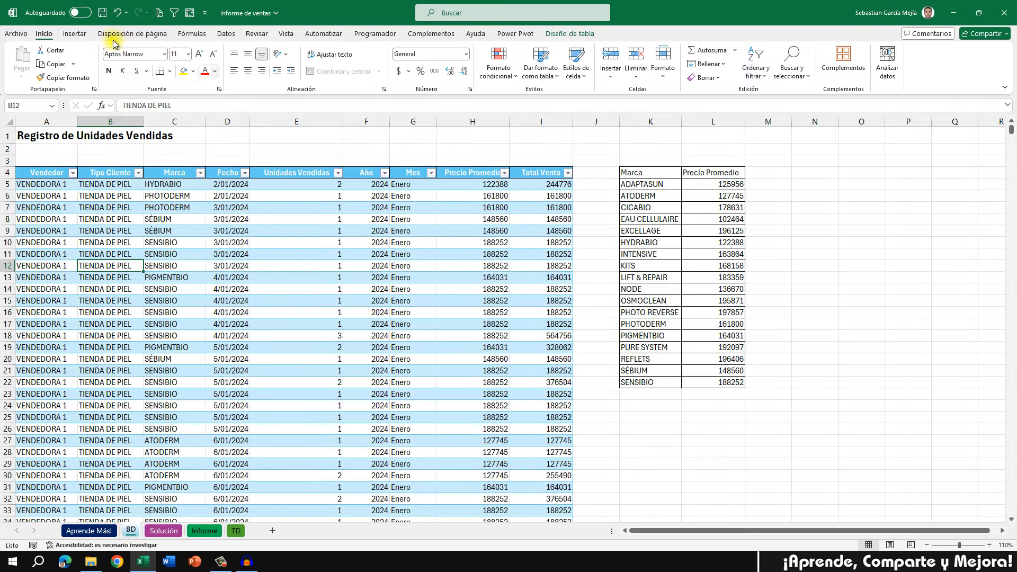
click(86, 36)
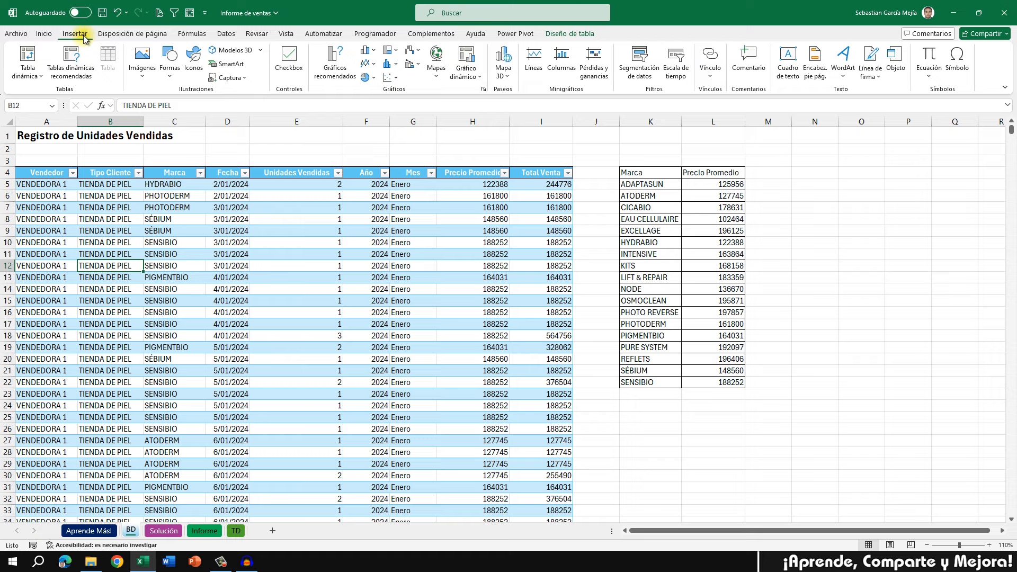
click(29, 79)
click(42, 102)
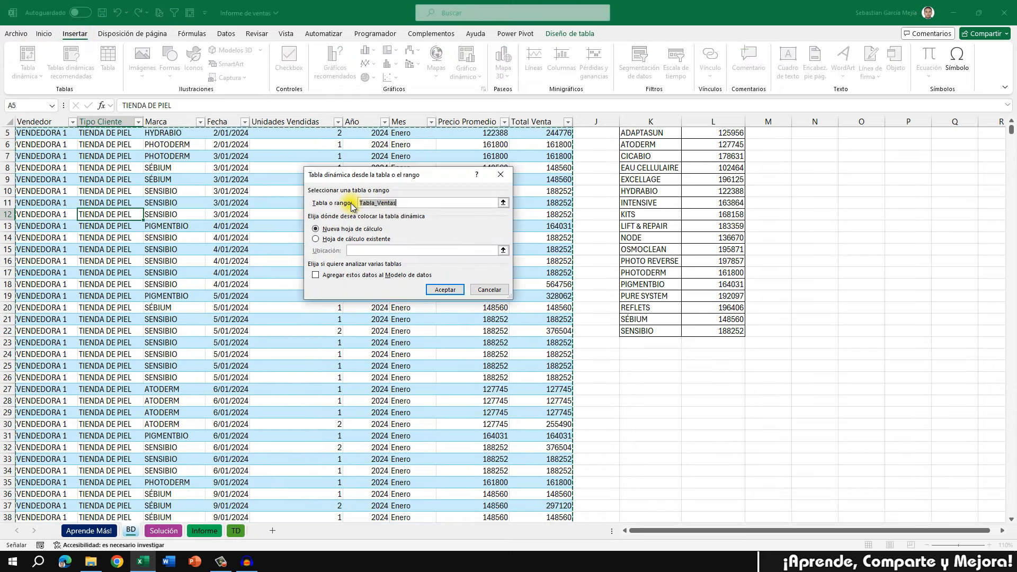
click(335, 239)
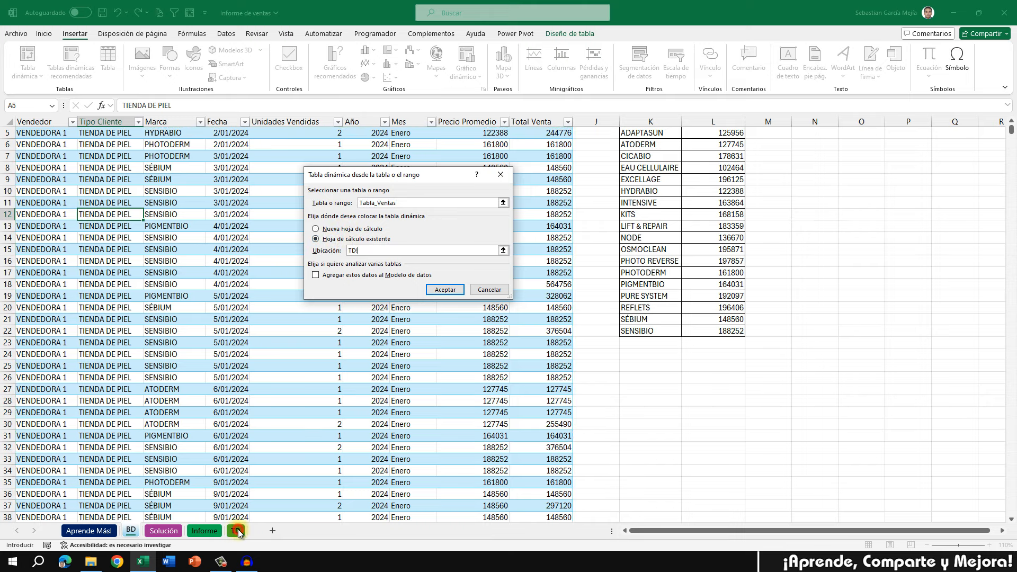
click(237, 531)
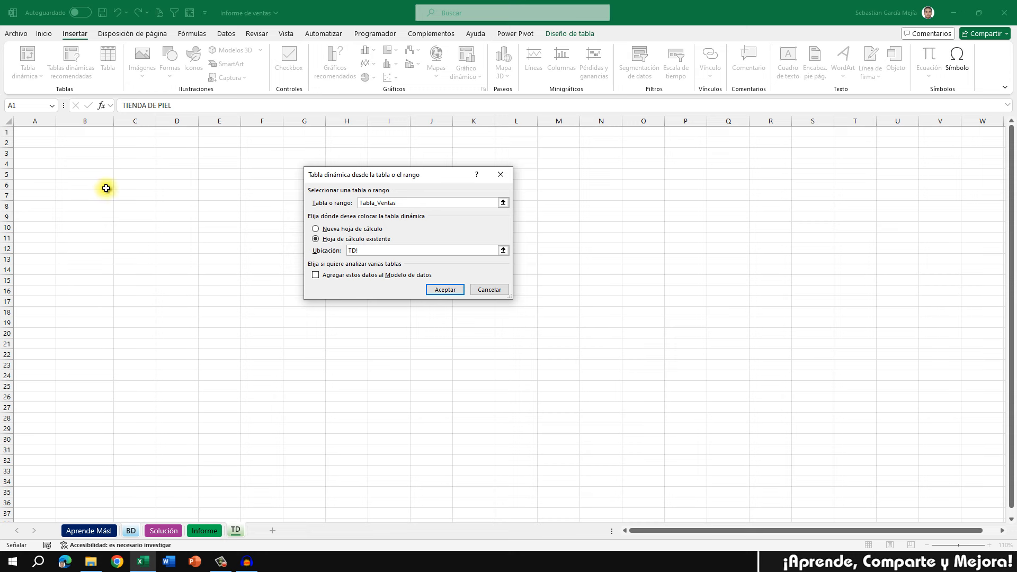
click(74, 226)
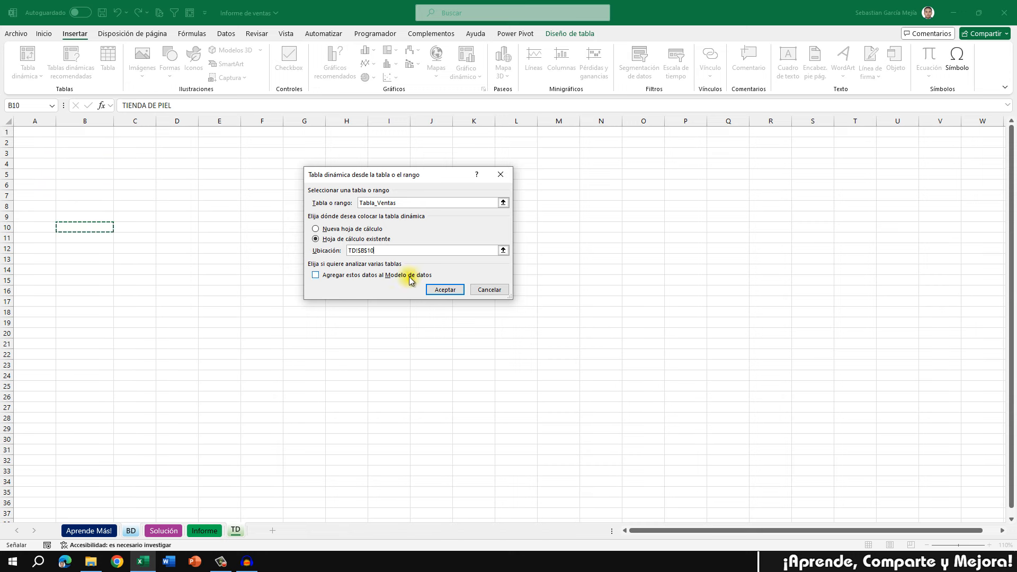
click(444, 289)
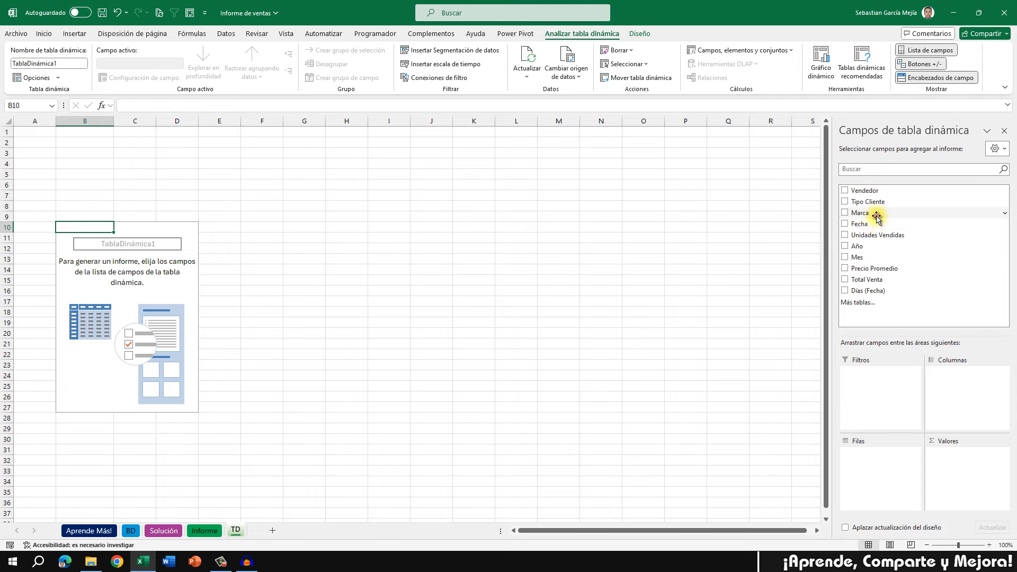
- Set Marca as the pivot table's row field and add Total Venta and Unidades Vendidas as summed values
drag(876, 217, 870, 466)
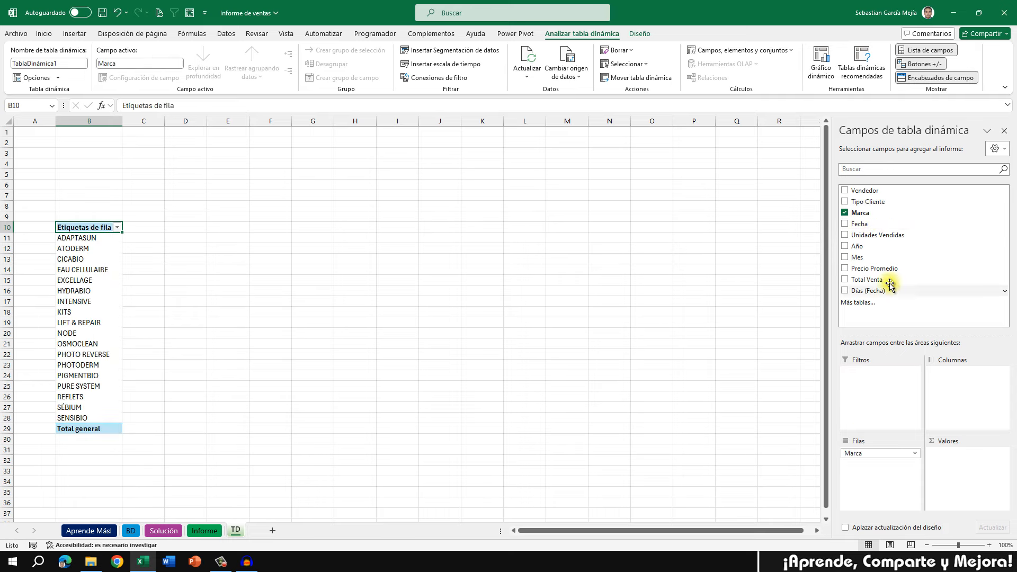
drag(876, 284, 949, 460)
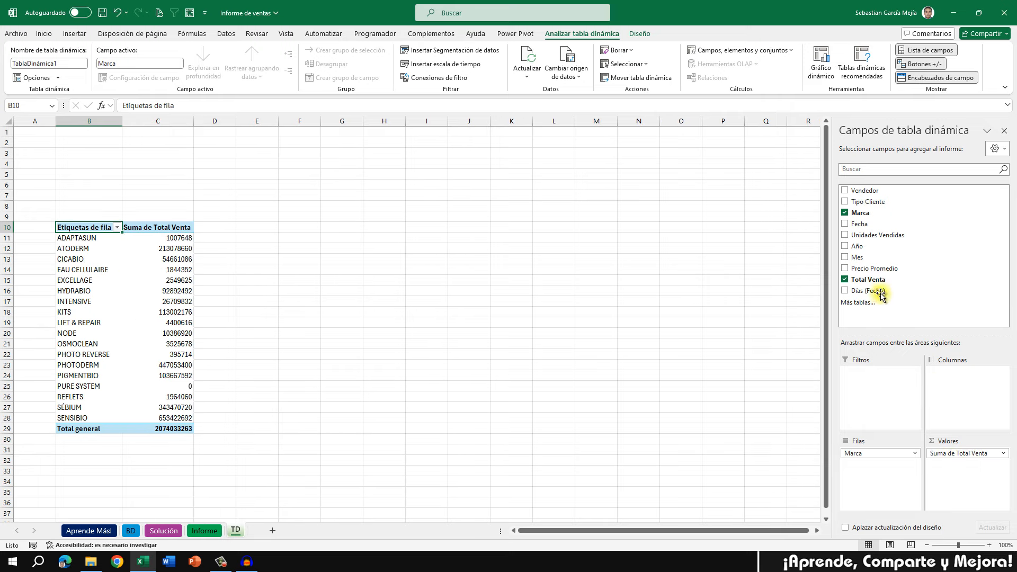
drag(886, 242, 952, 451)
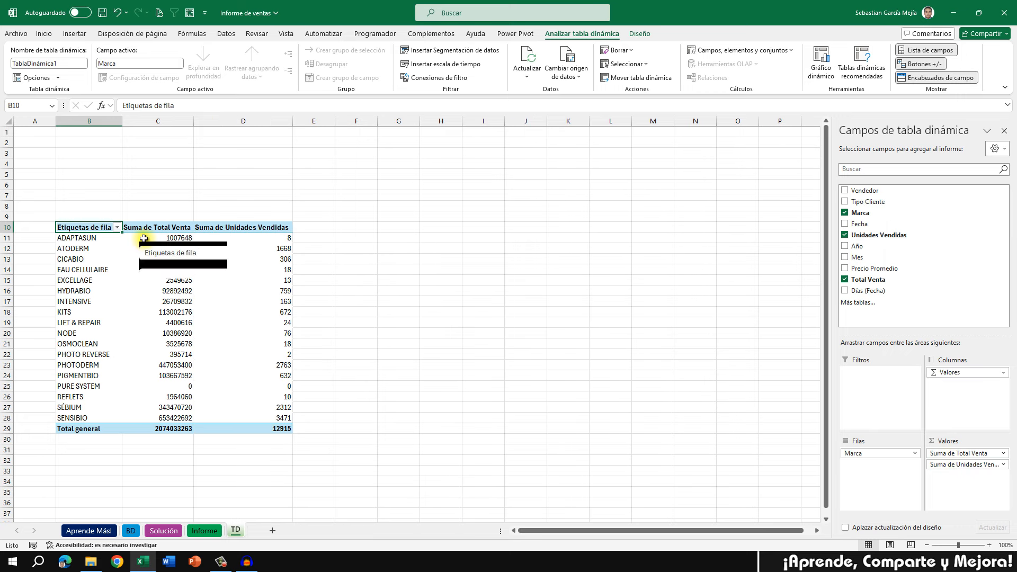
- Rename the pivot table as TD_VentasPorMarca
click(184, 287)
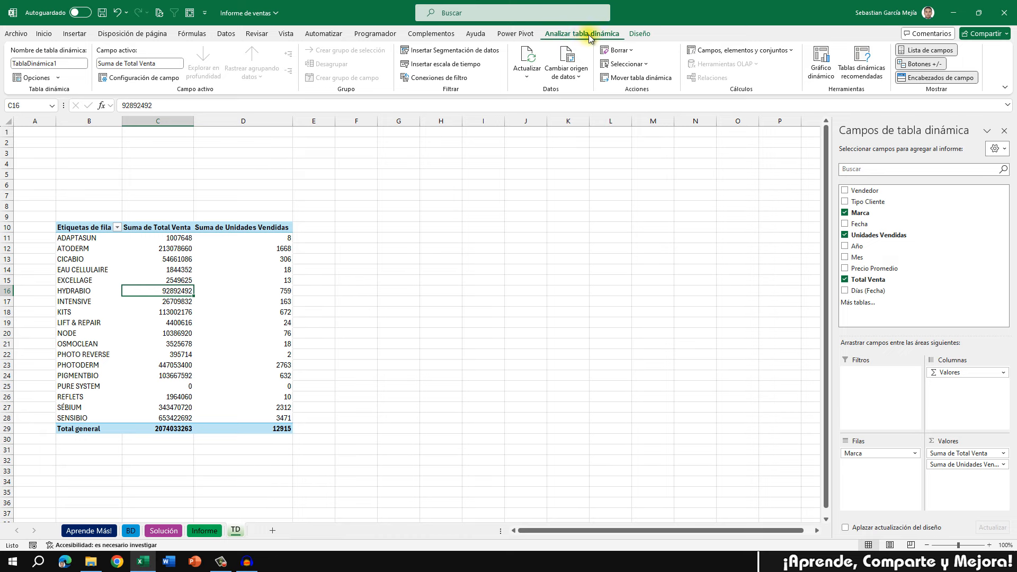
click(64, 66)
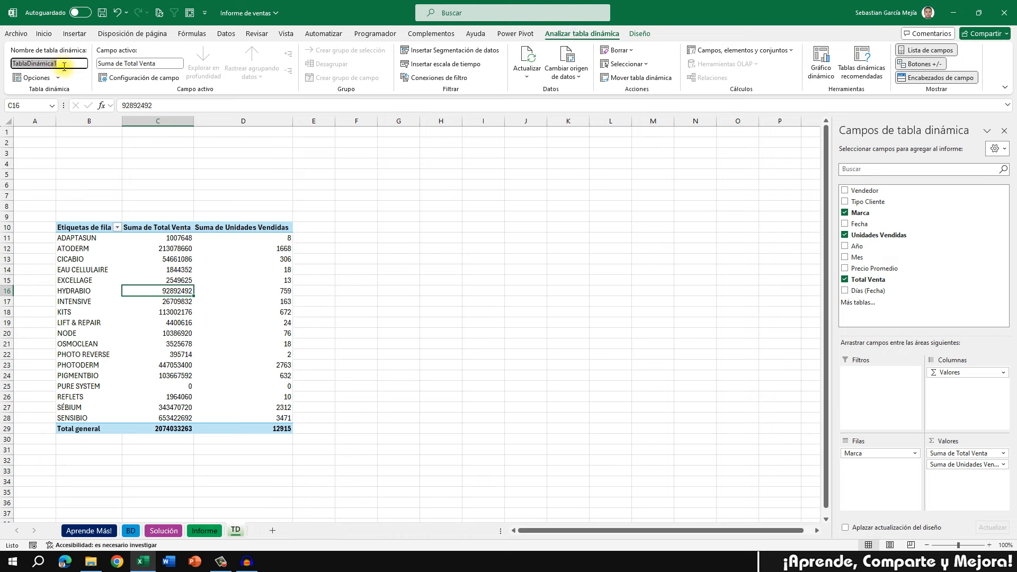
text(TD_VentasPorMarc)
text(asPorMarca)
key(Return)
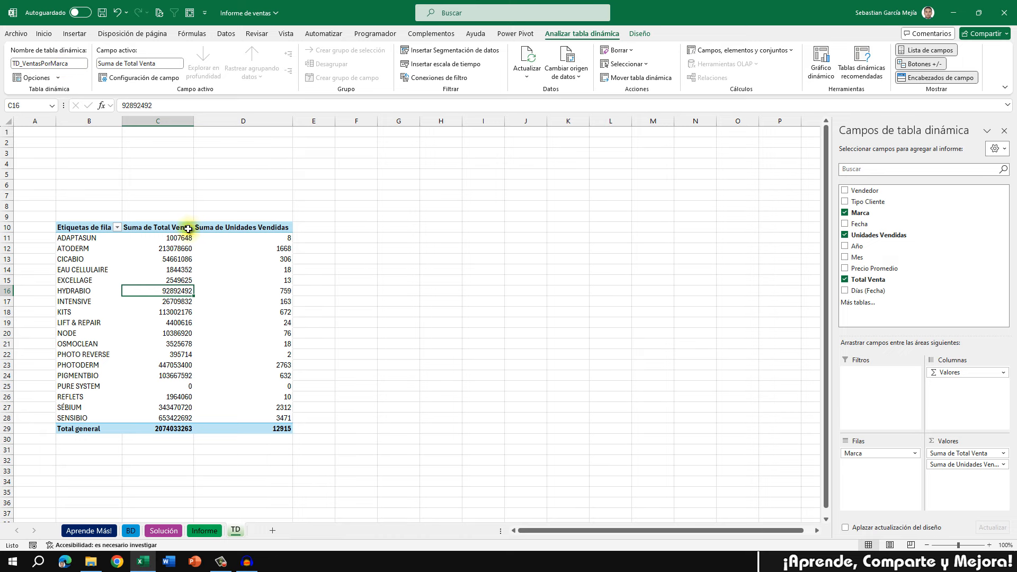
- Format the Suma de Total Venta values as currency with the $ symbol and 0 decimal places
click(158, 240)
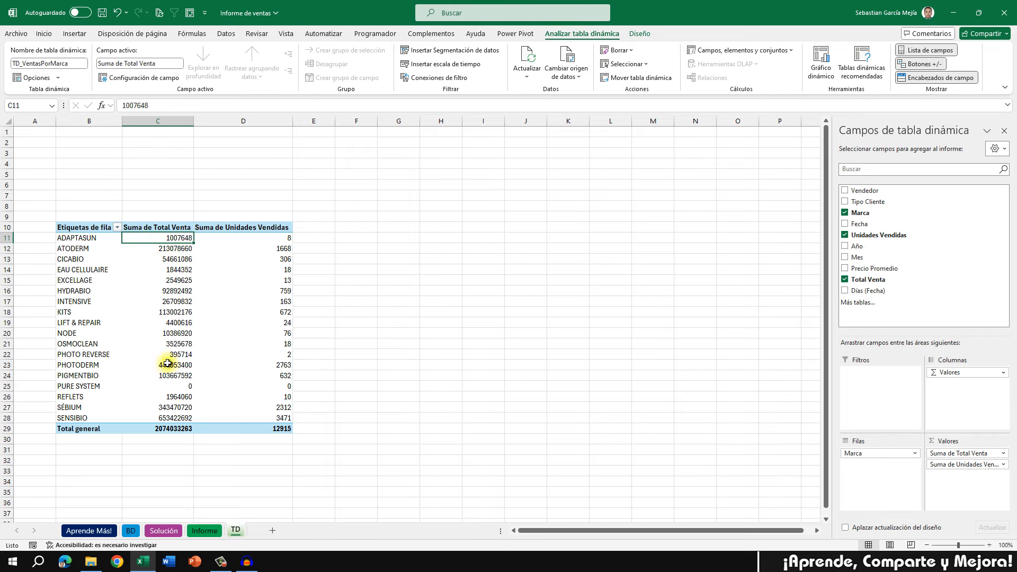
right_click(174, 252)
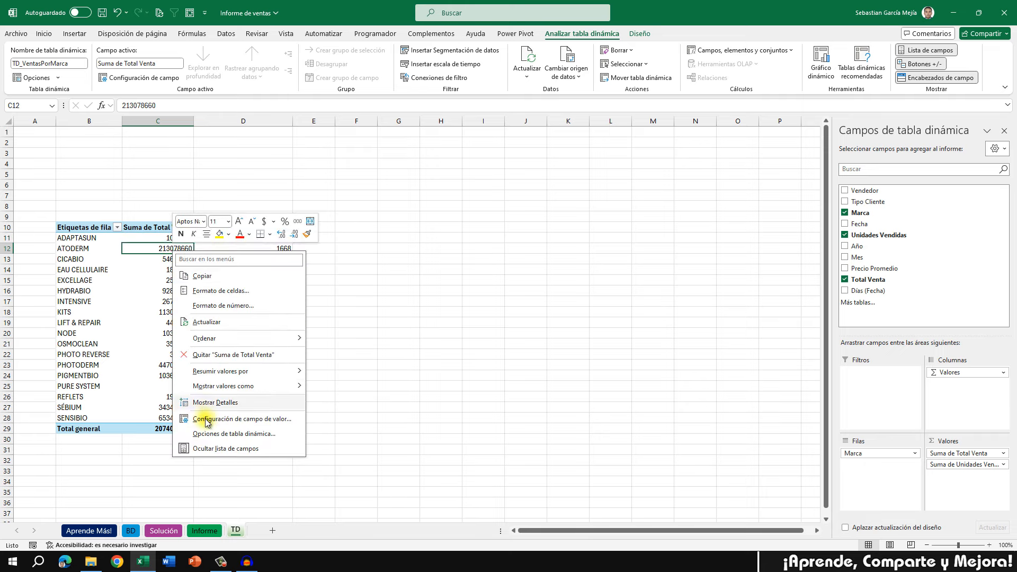
click(236, 292)
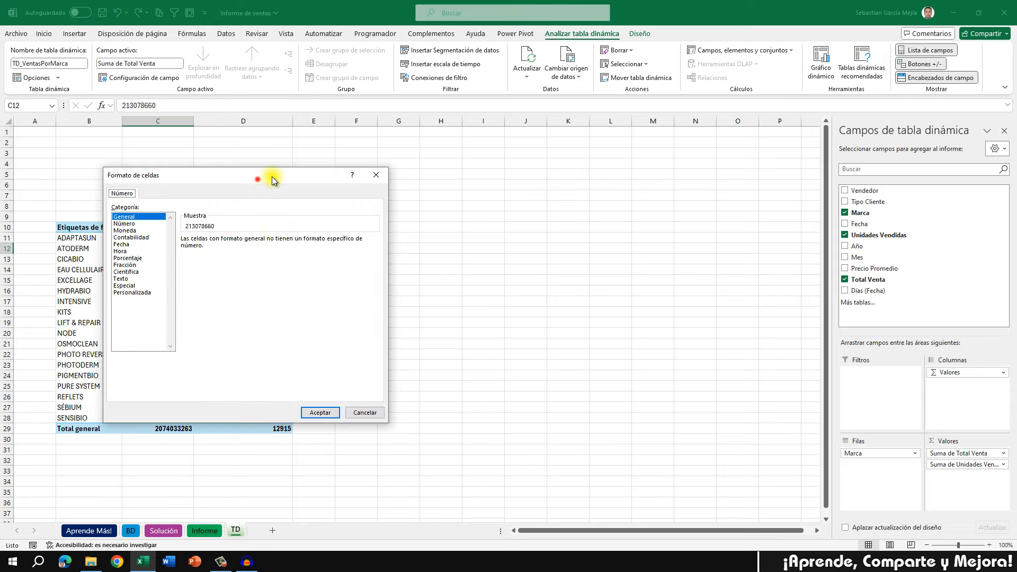
click(250, 186)
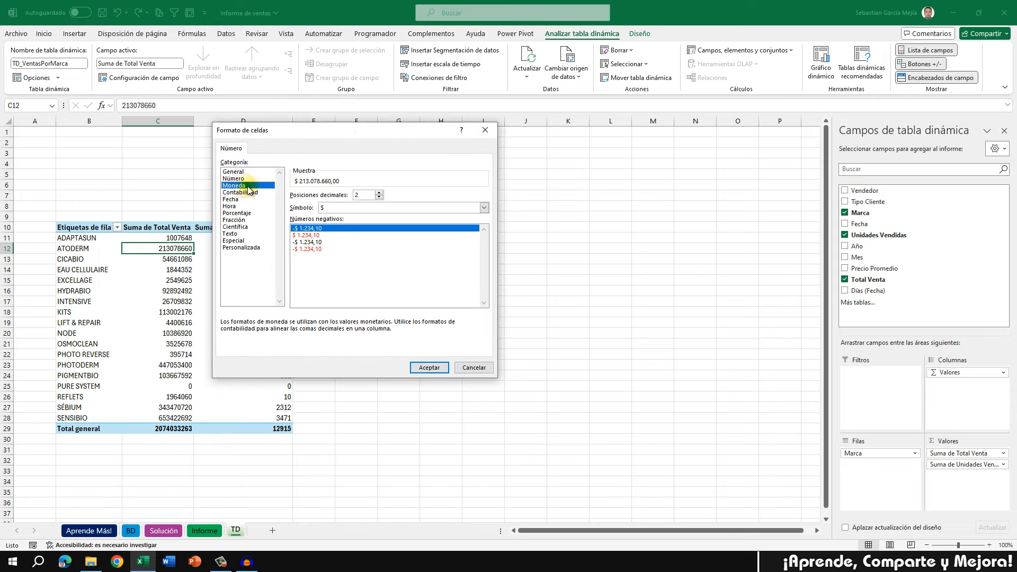
click(379, 198)
click(379, 198)
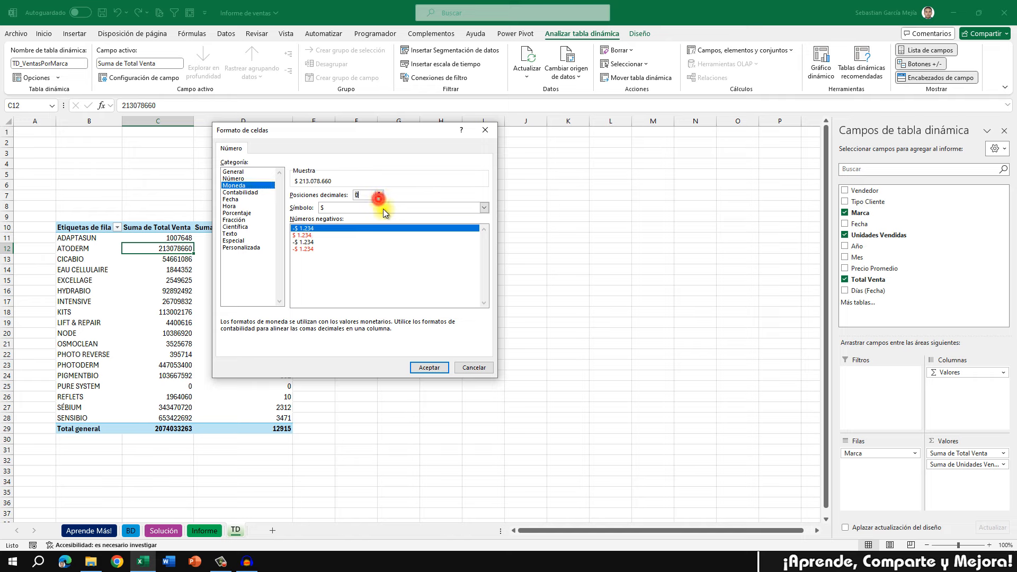
click(429, 367)
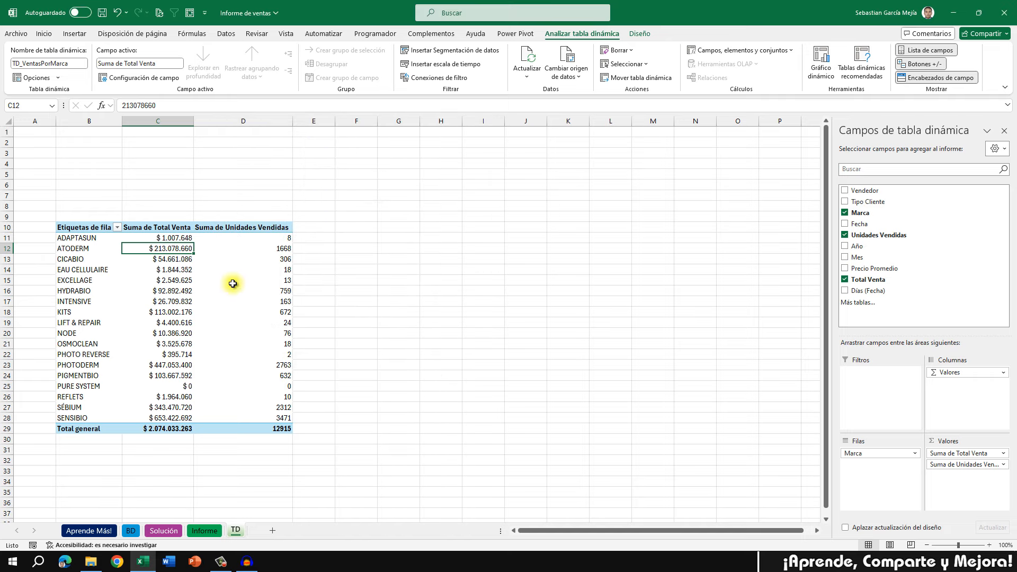
- Format the Suma de Unidades Vendidas values as numbers with a thousands separator and 0 decimal places
right_click(261, 239)
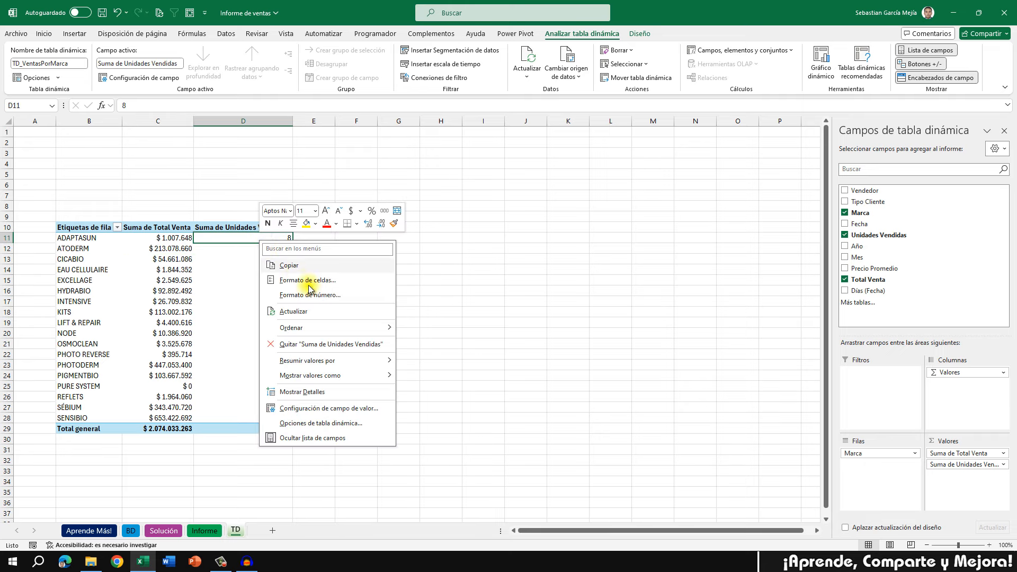
click(327, 295)
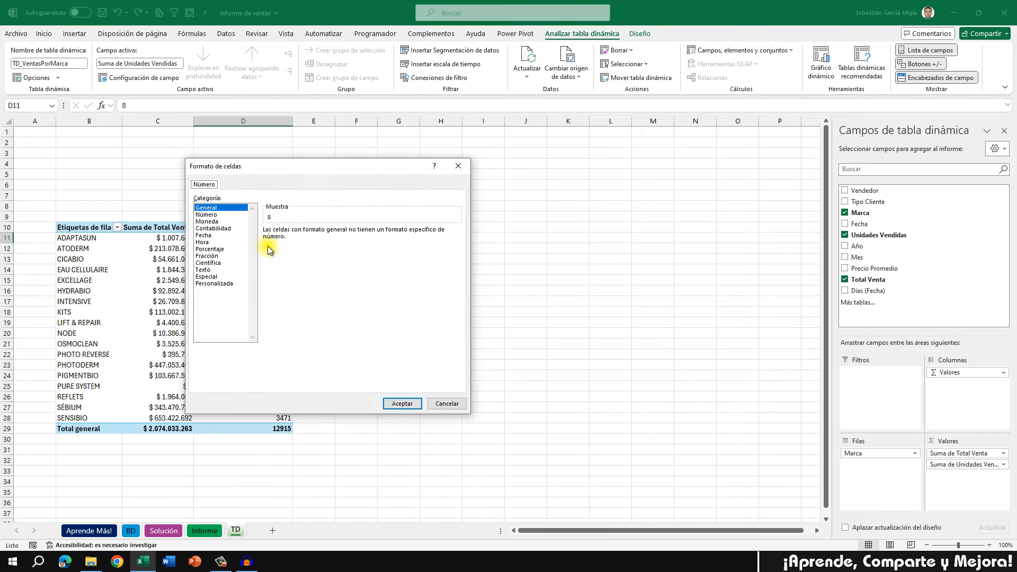
click(207, 214)
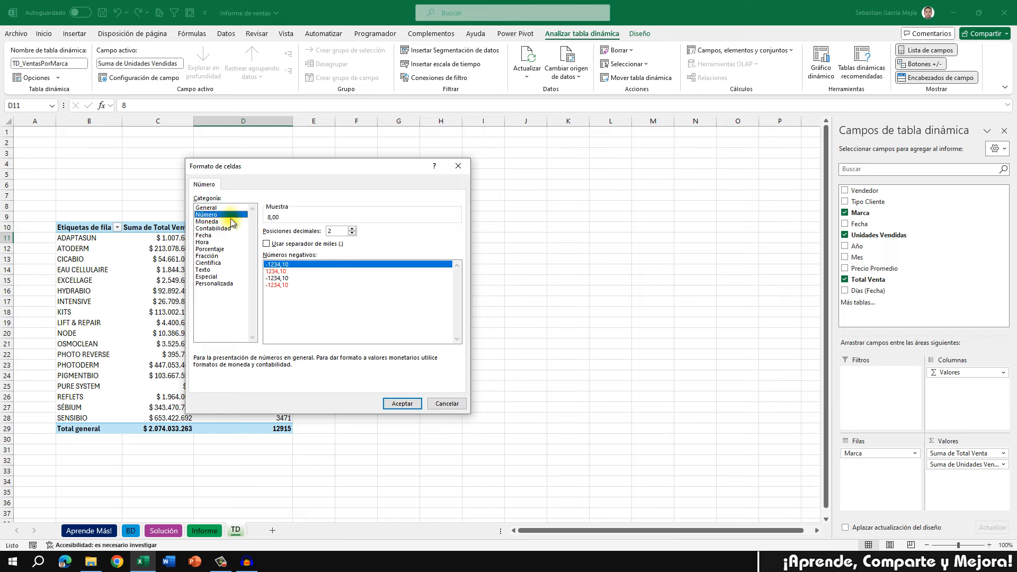
click(284, 246)
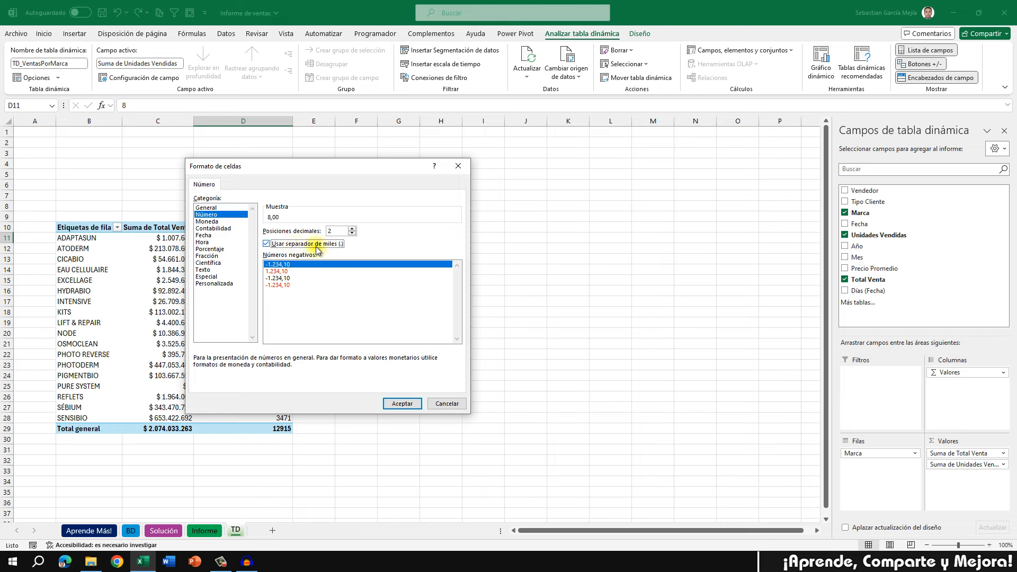
click(352, 233)
click(351, 234)
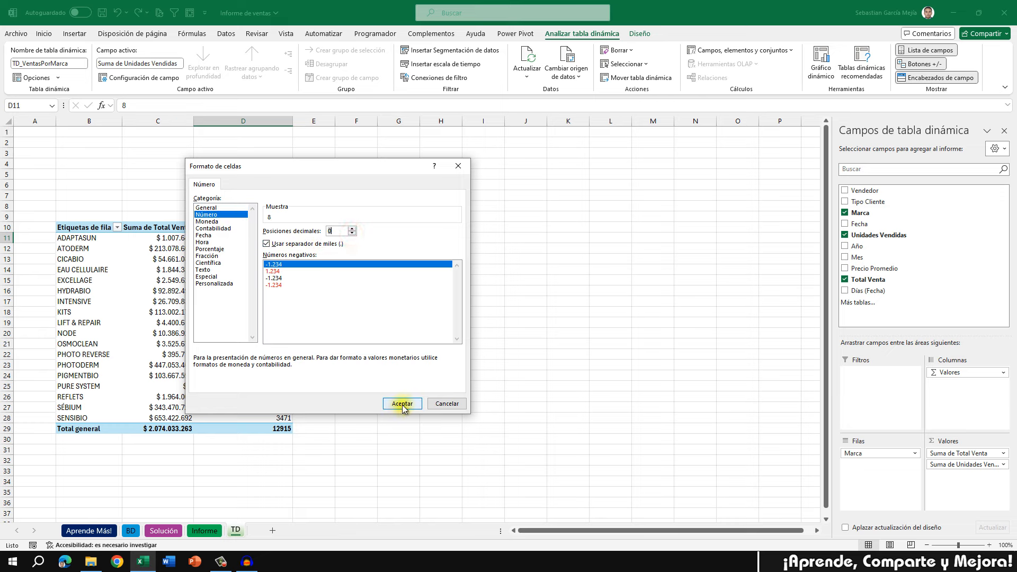
click(397, 404)
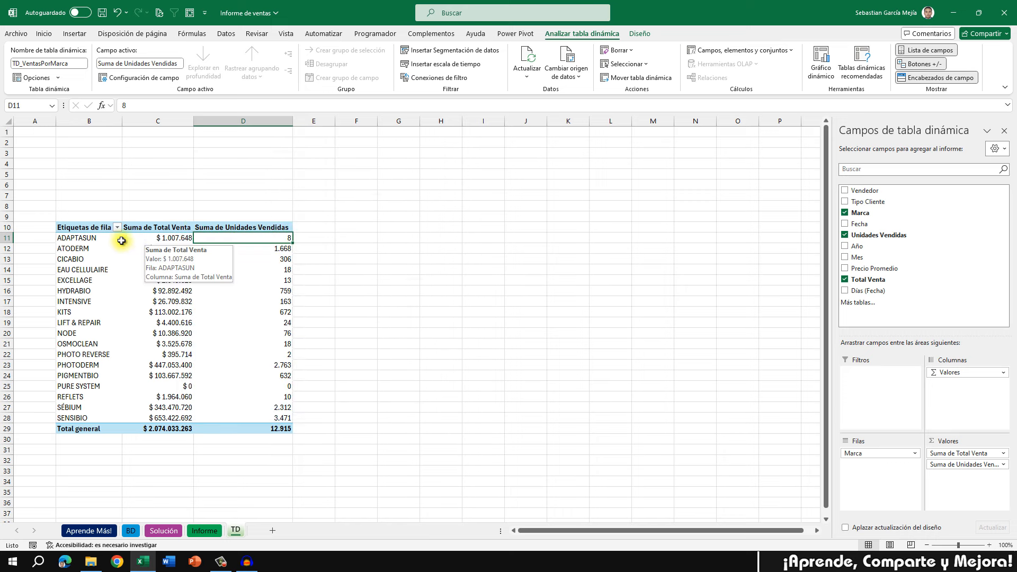
- Sort the brands by Suma de Total Venta from largest to smallest
right_click(150, 240)
mouse_move(192, 326)
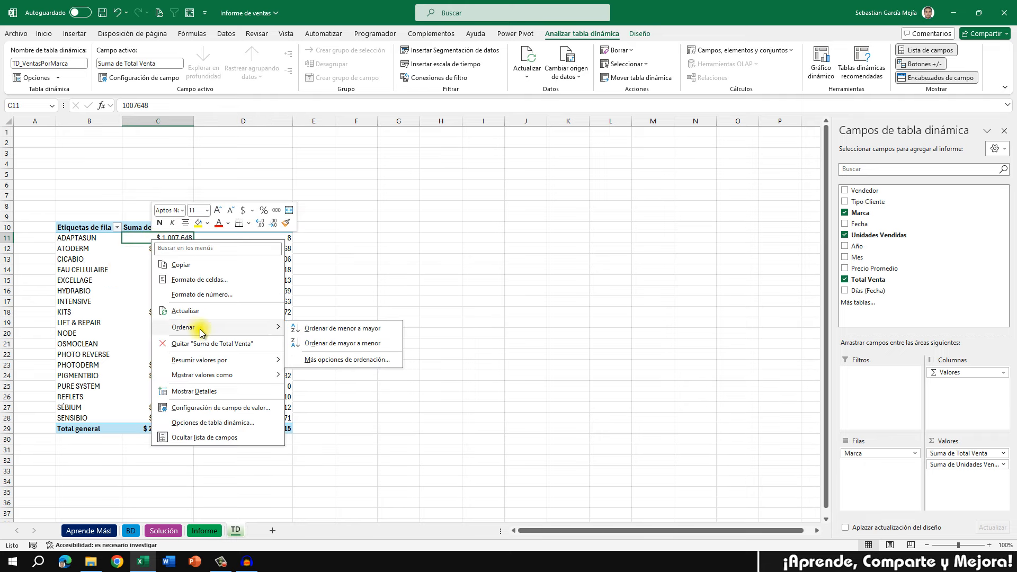
click(334, 344)
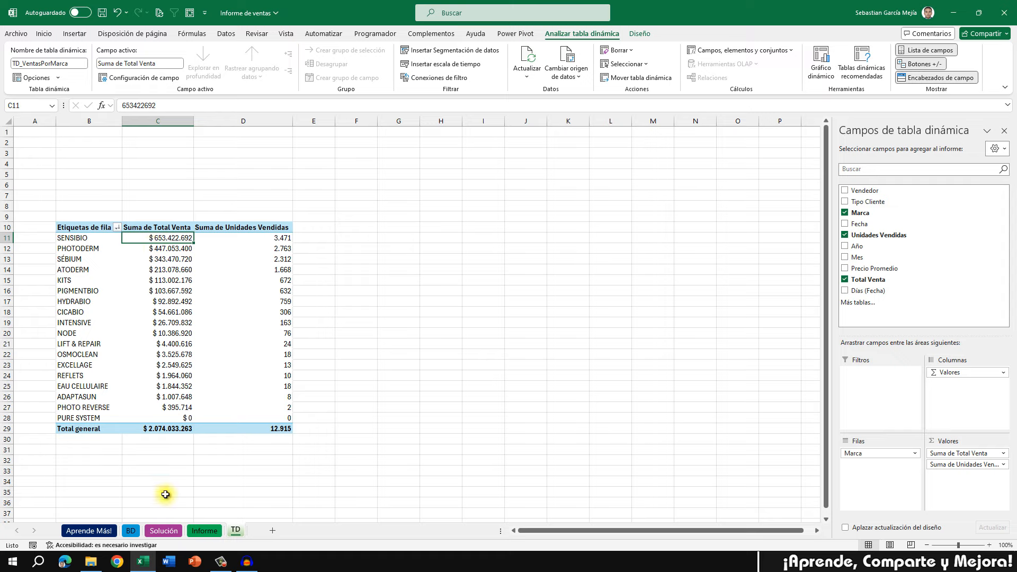
- Review the finished Ventas Totales por Marca table on the Solución sheet as a reference
click(206, 531)
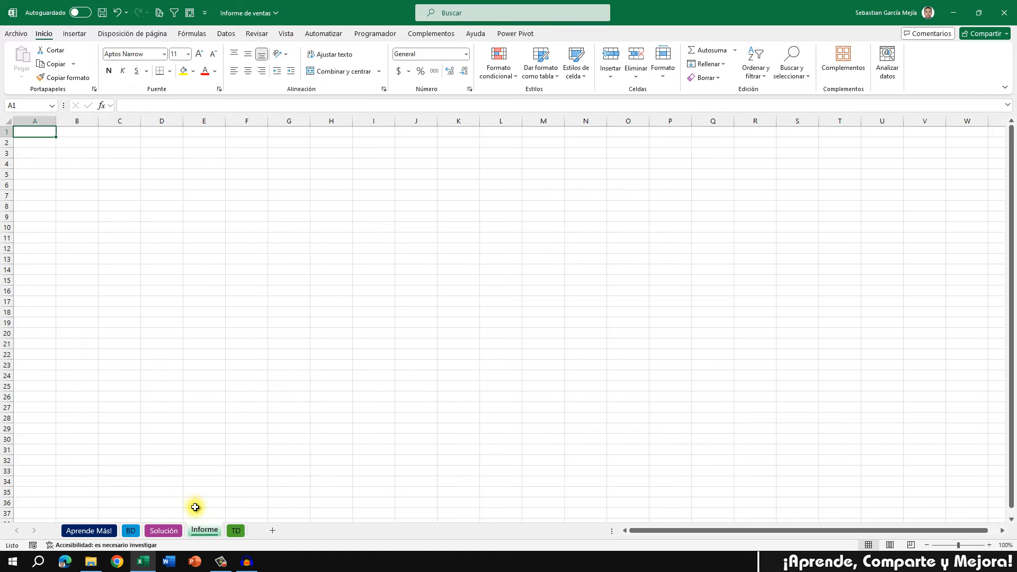
click(169, 530)
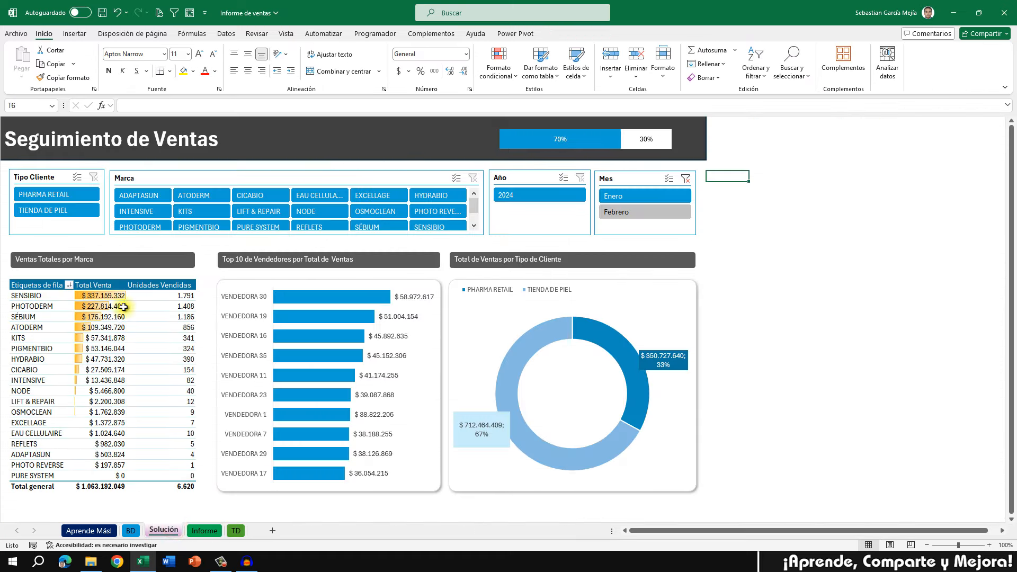
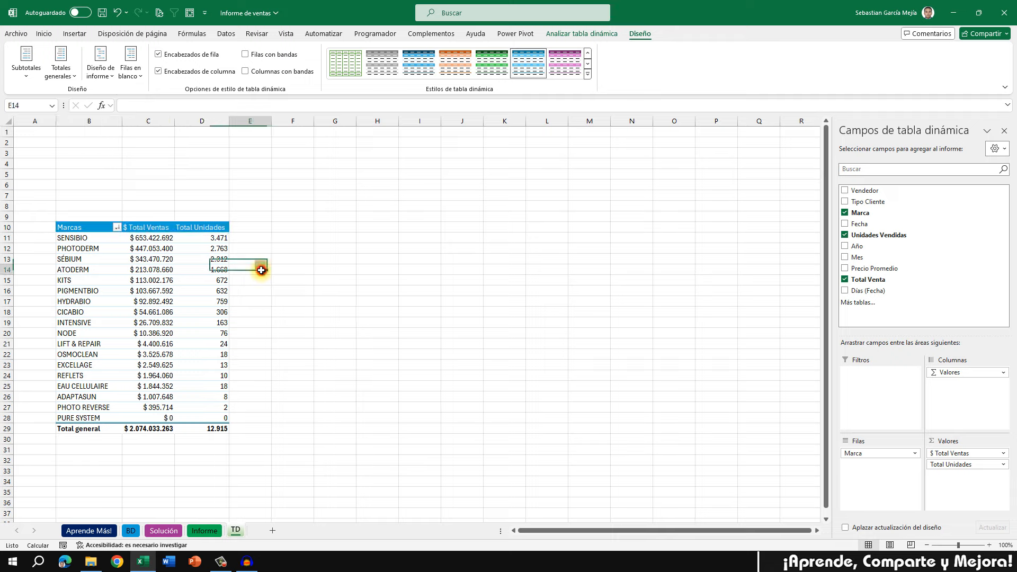
- Clear the cell formats from the pivot table's header row, B10:D10, on the TD sheet
click(90, 227)
drag(171, 226, 209, 227)
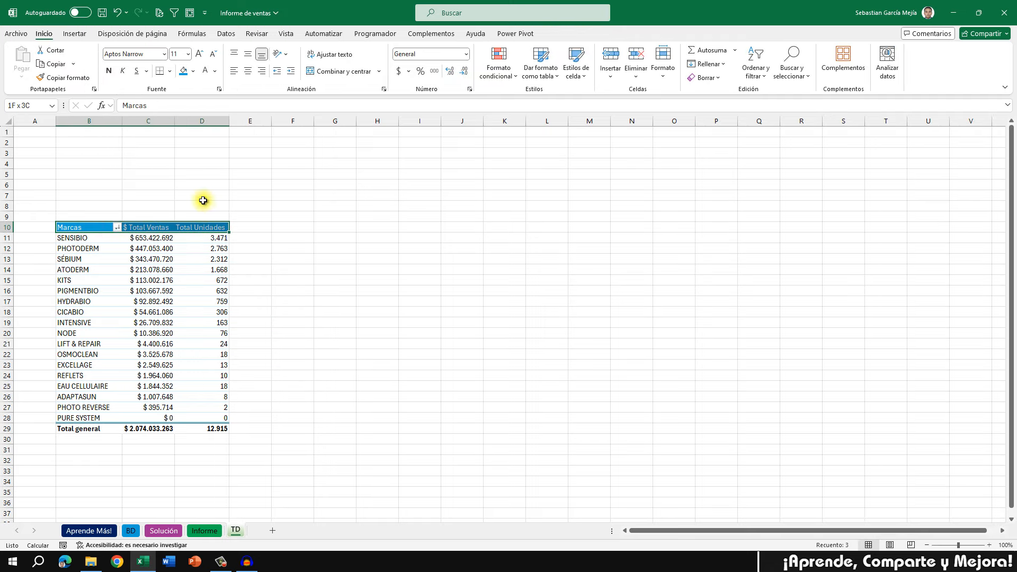
click(52, 35)
click(704, 77)
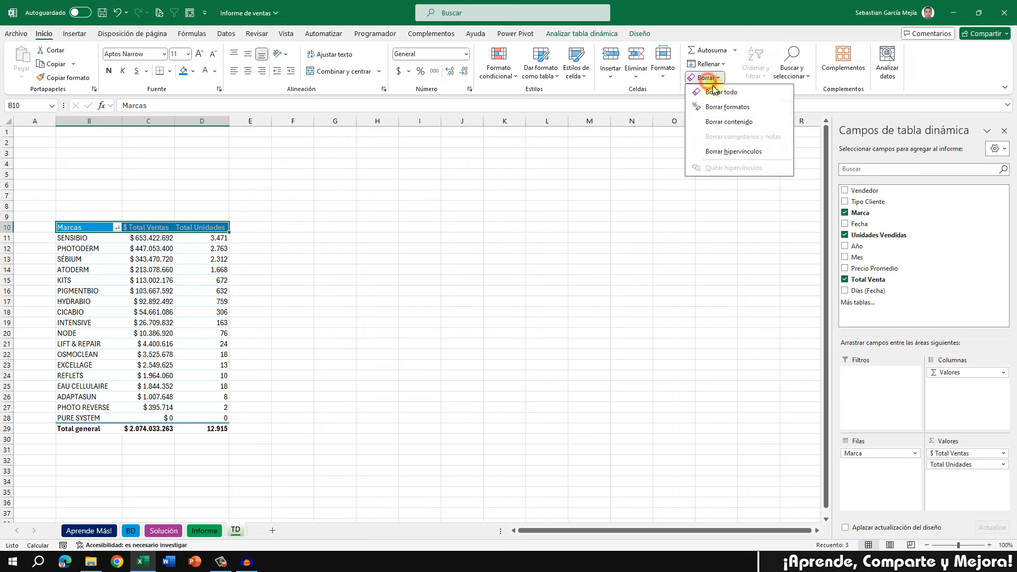
click(721, 108)
click(334, 308)
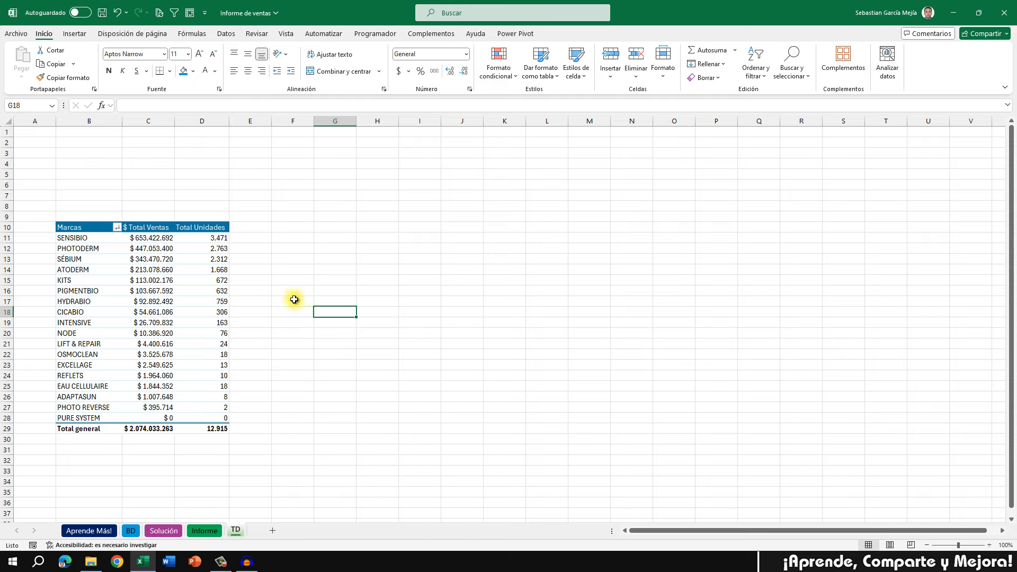
- Apply orange gradient-fill data bars to the $ Total Ventas cell of PIGMENTBIO, C16
drag(99, 228, 216, 430)
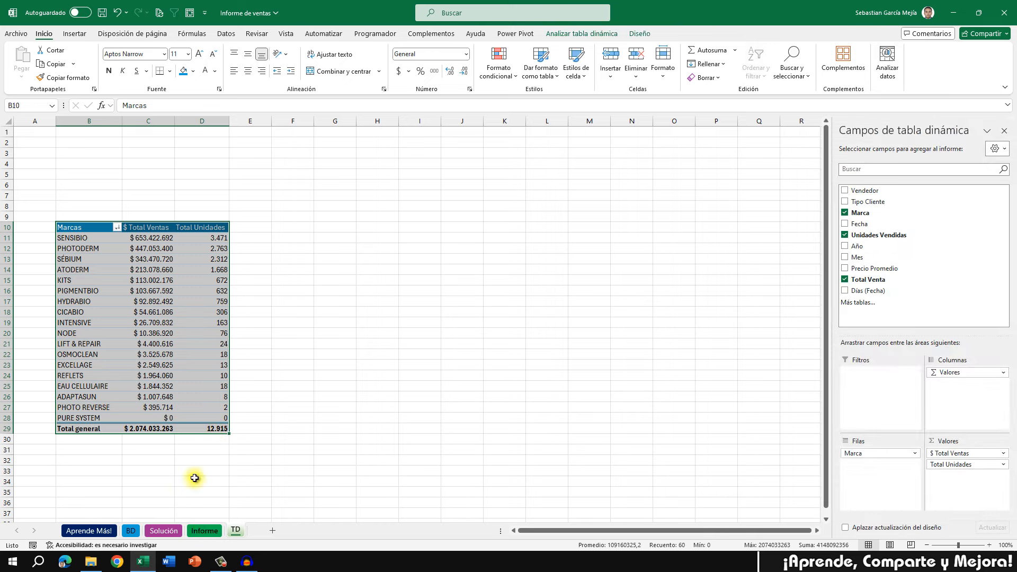
click(157, 237)
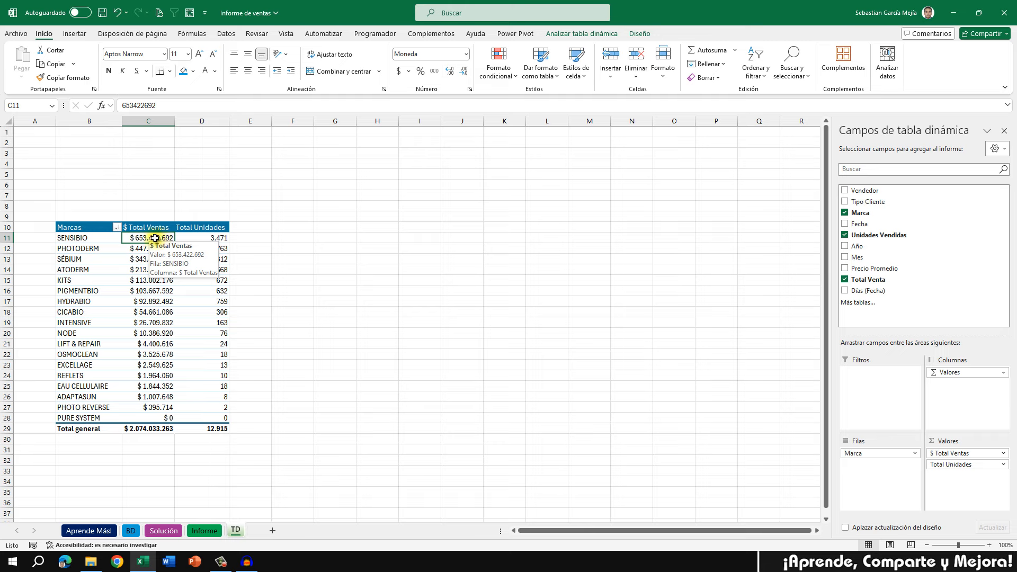
click(153, 292)
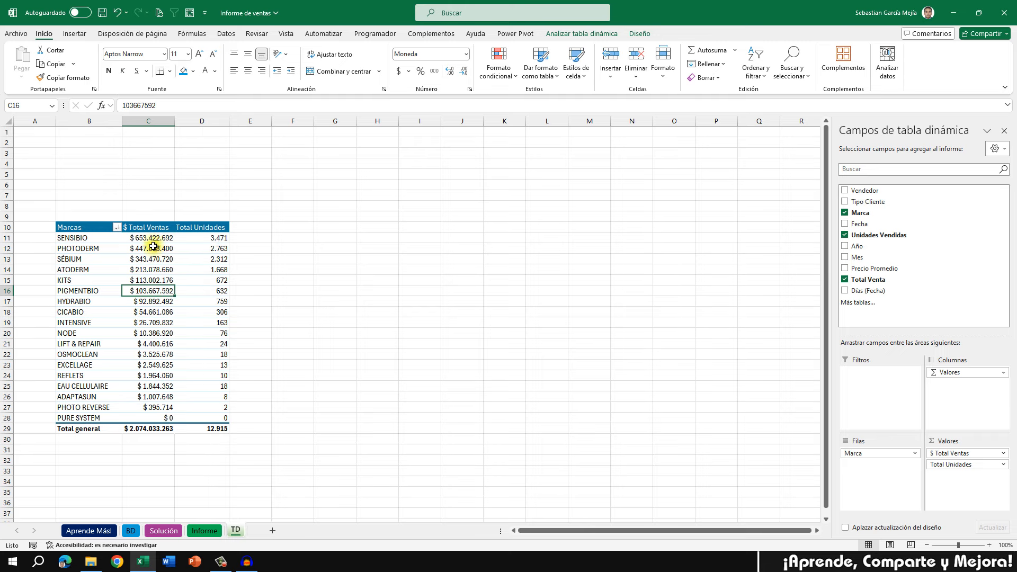
click(498, 76)
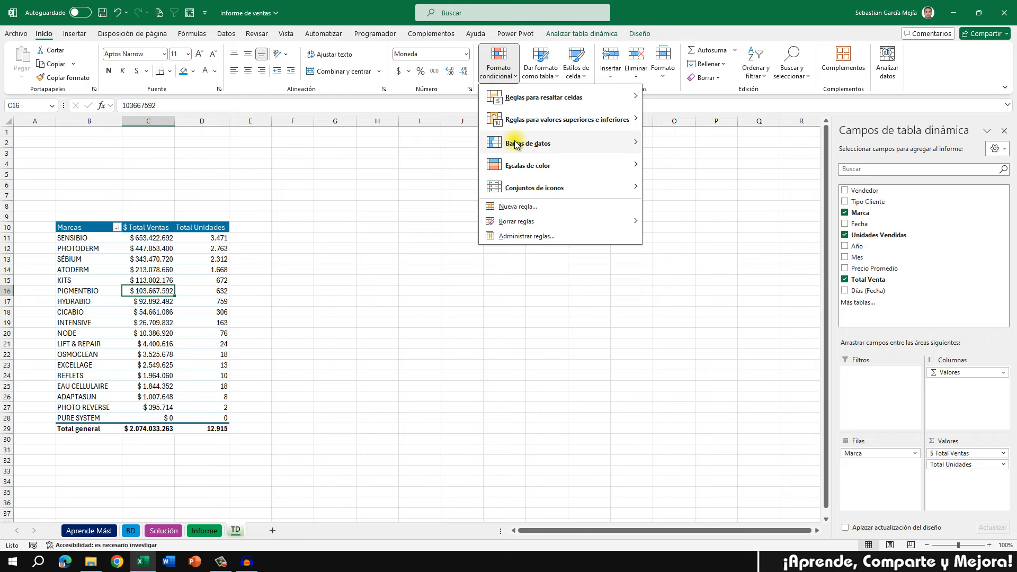
mouse_move(517, 144)
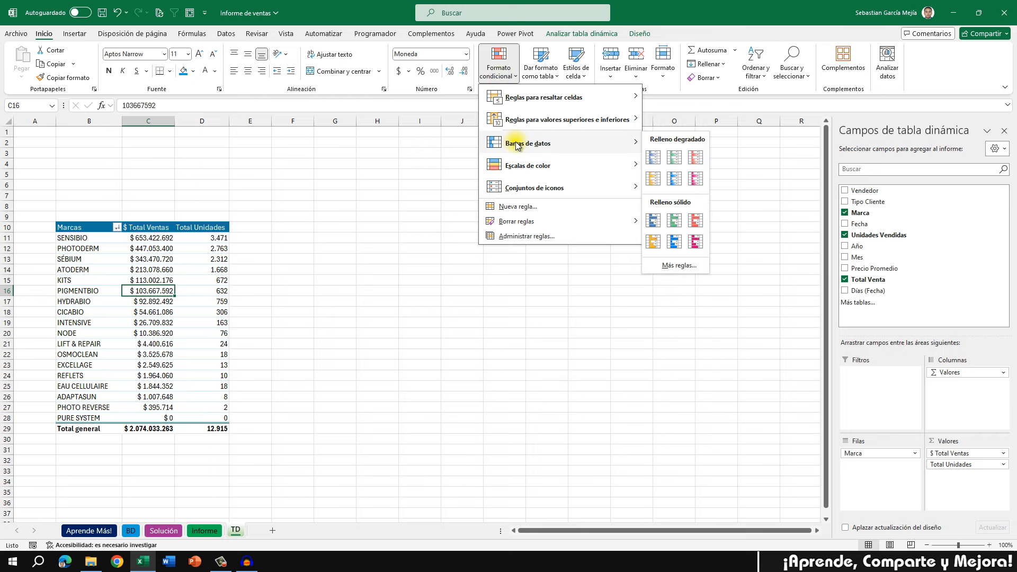
click(654, 180)
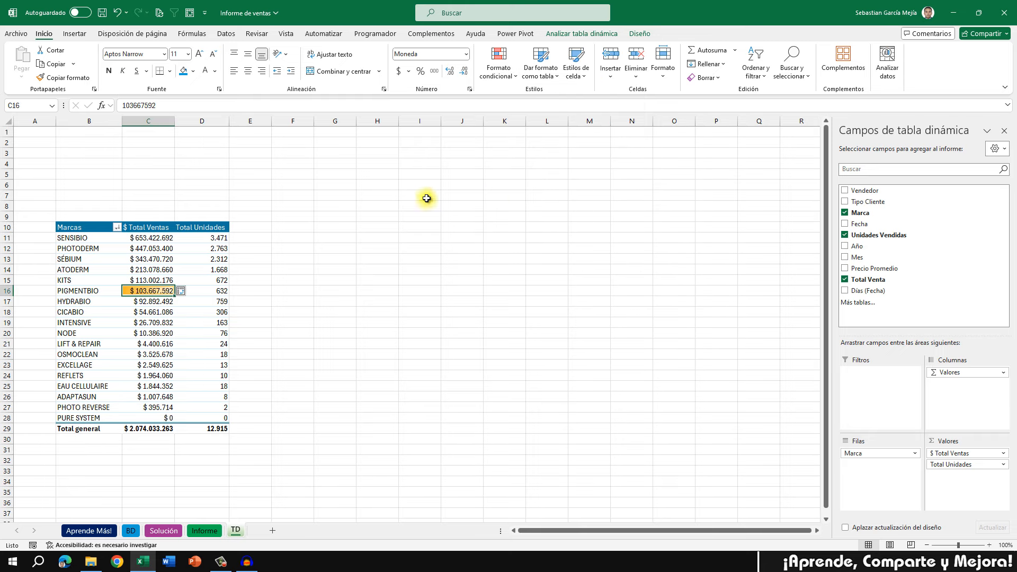
- Edit the data bar rule so it applies to all cells showing "$ Total Ventas" values for "Marca"
click(156, 260)
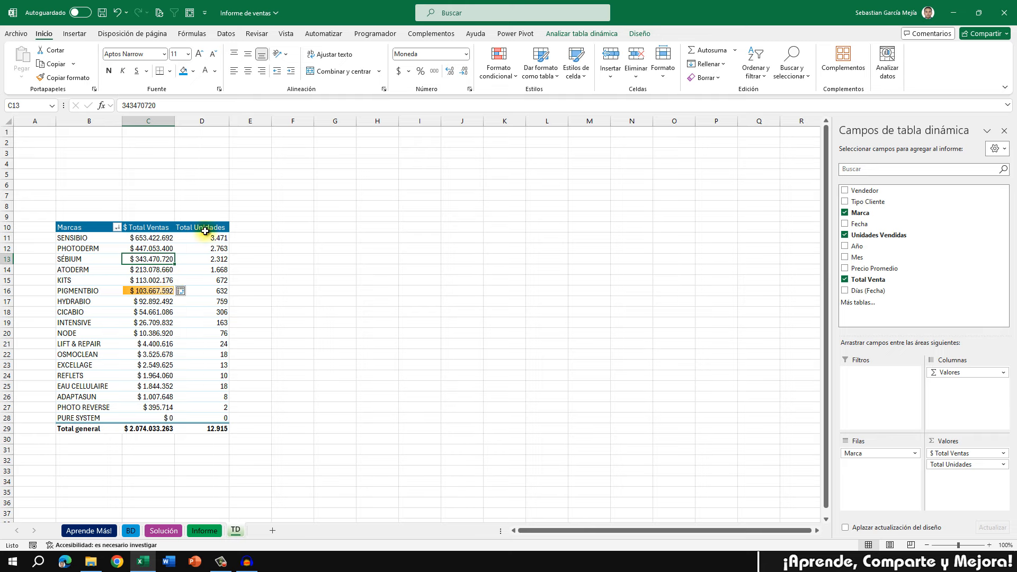
click(499, 66)
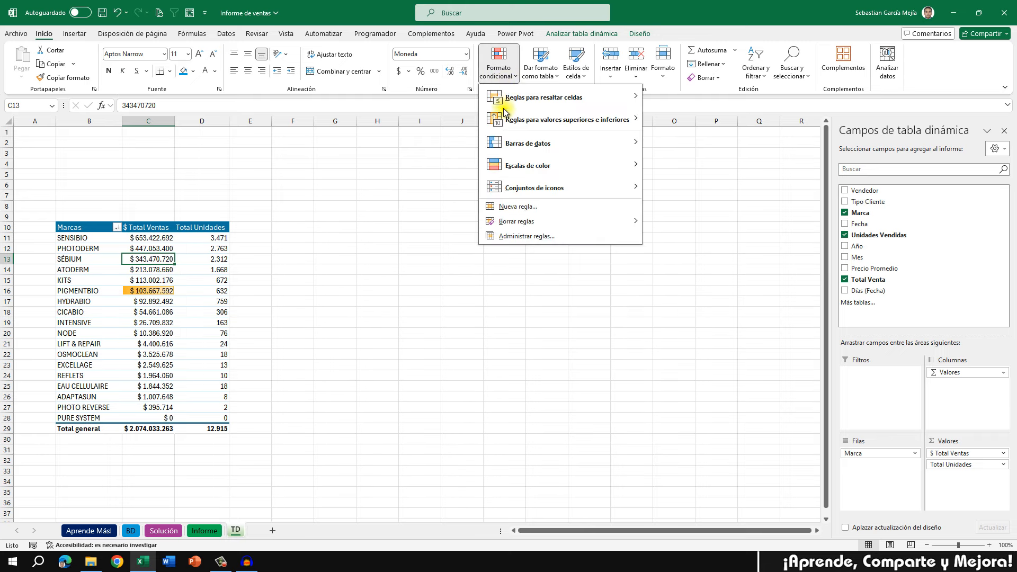
click(554, 238)
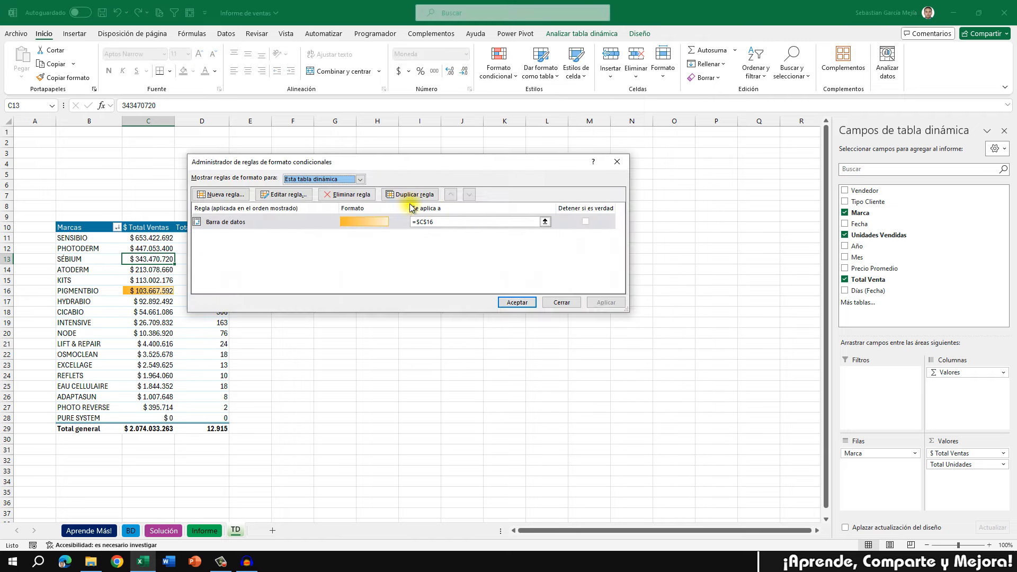
click(284, 194)
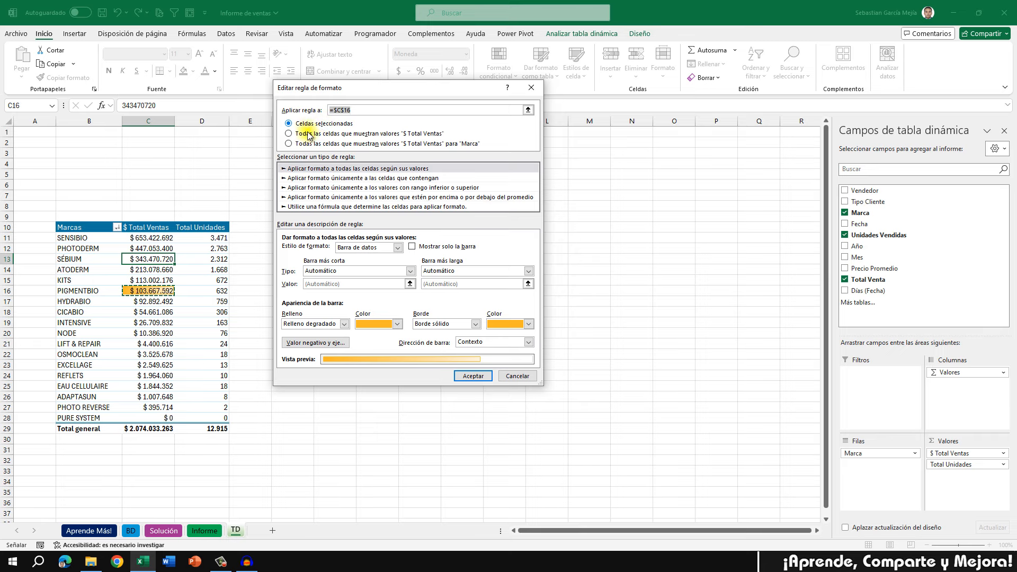
click(351, 144)
click(466, 377)
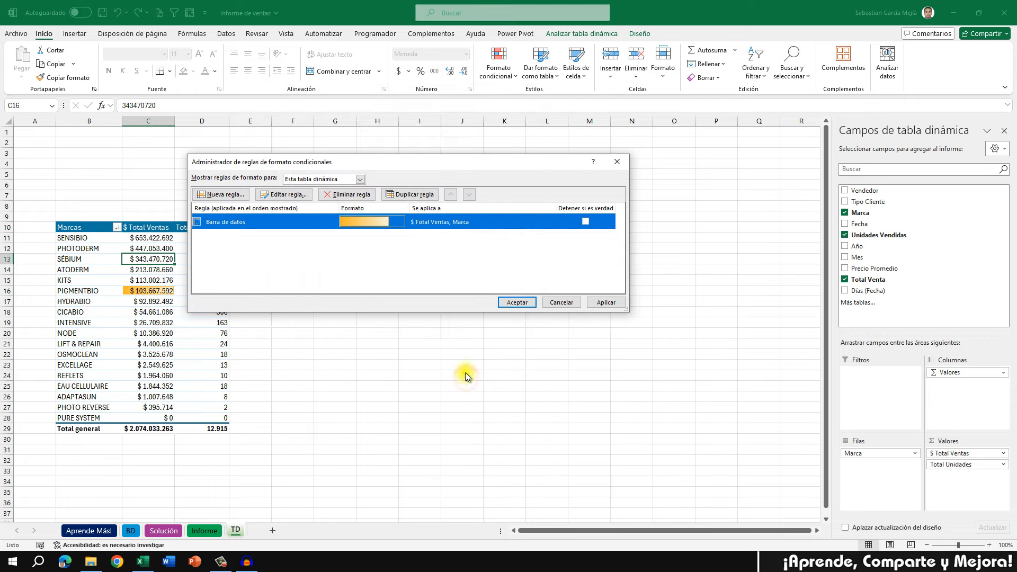
click(605, 303)
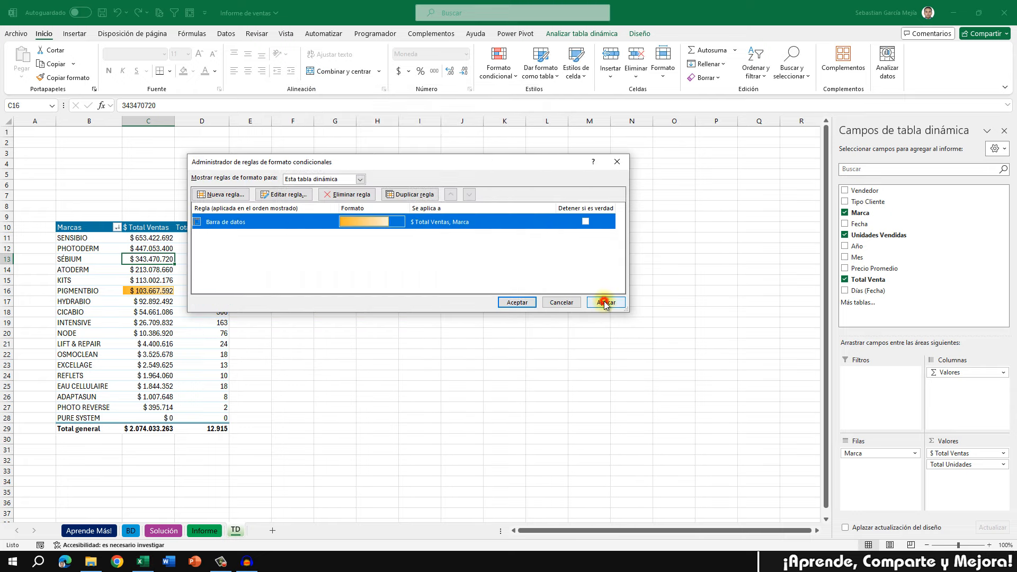
click(519, 302)
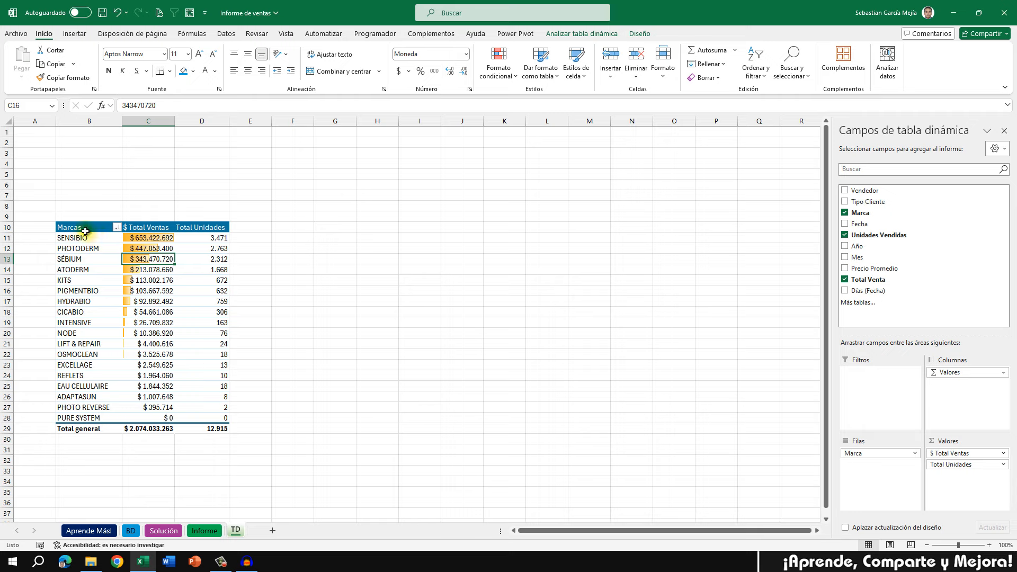
- Move the brand pivot table, B10:D29 on the TD sheet, to cell B16 of the Informe sheet
drag(78, 229, 202, 428)
key(ctrl+c)
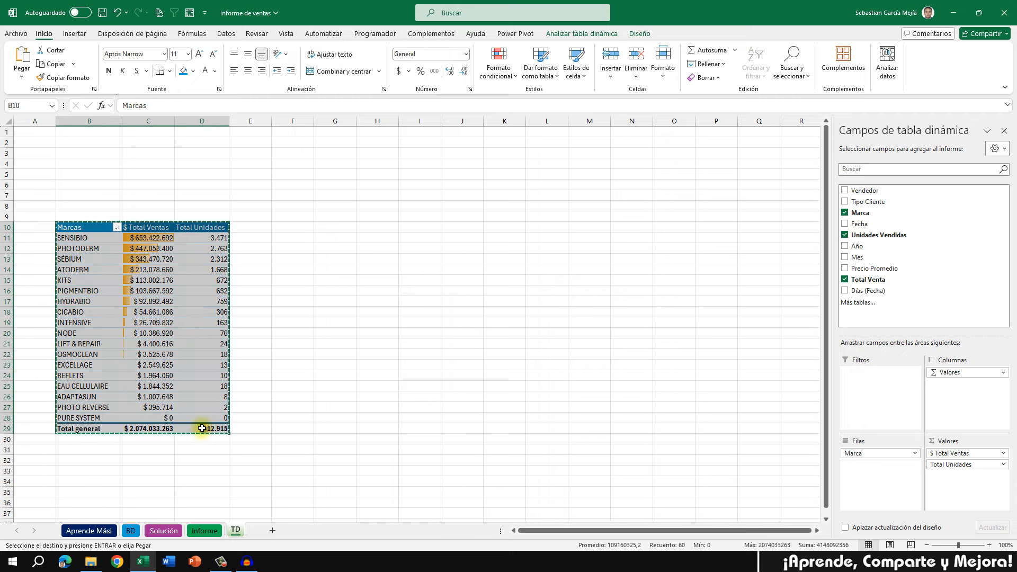
click(204, 531)
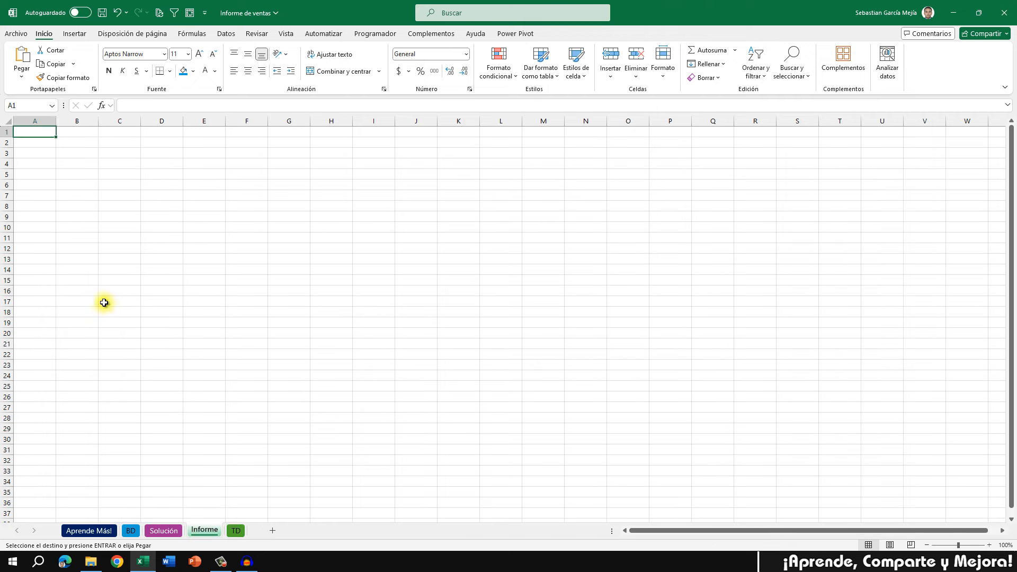
click(79, 290)
key(ctrl+v)
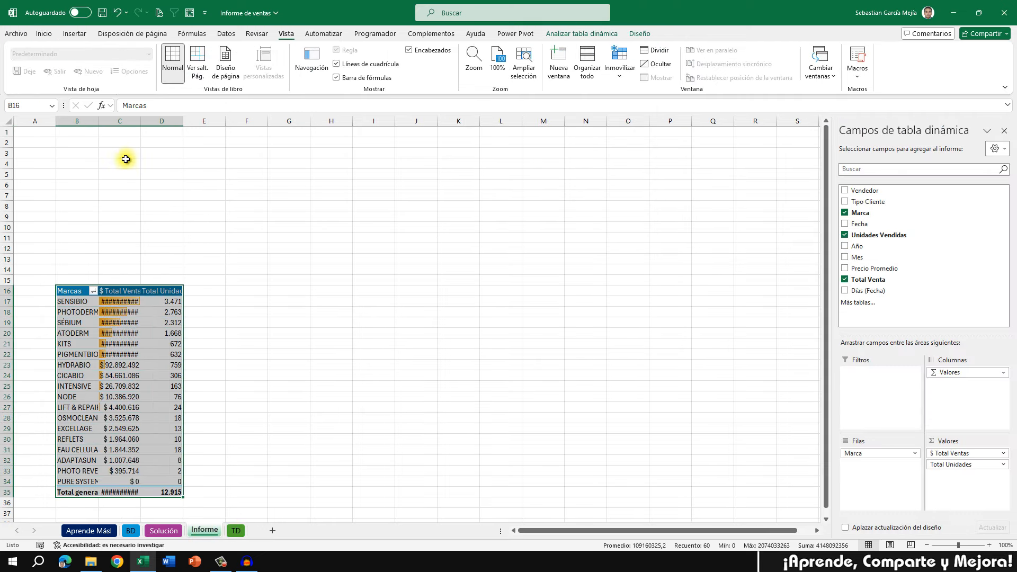
- Autofit the widths of columns B, C and D on the Informe sheet to the pivot table's contents
double_click(97, 121)
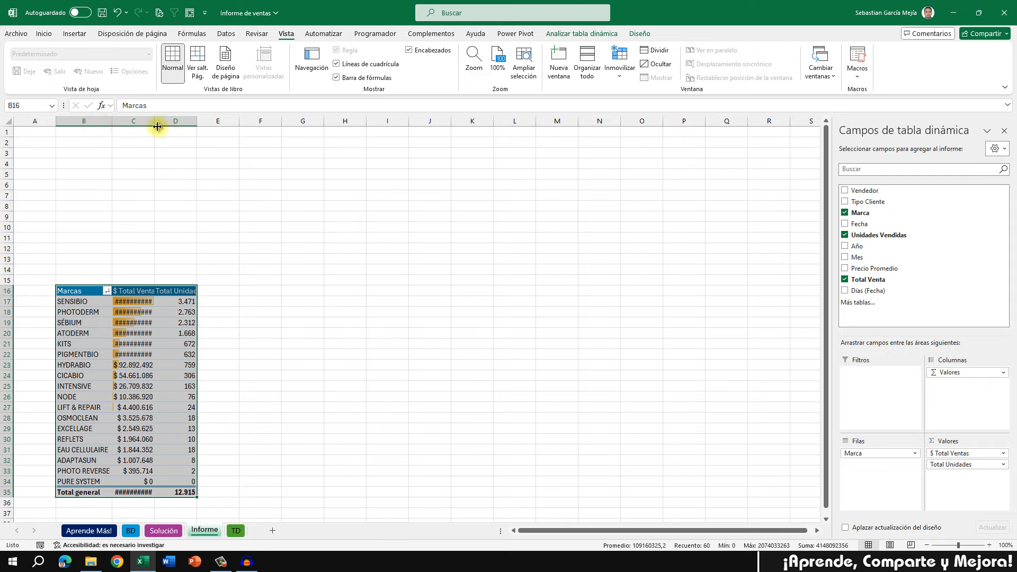
double_click(155, 122)
double_click(207, 125)
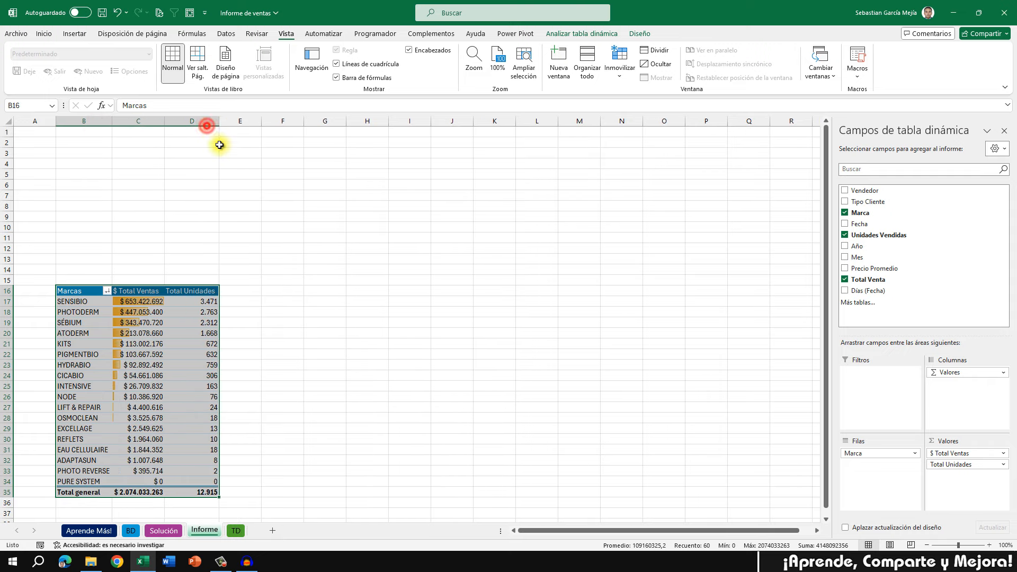
click(272, 226)
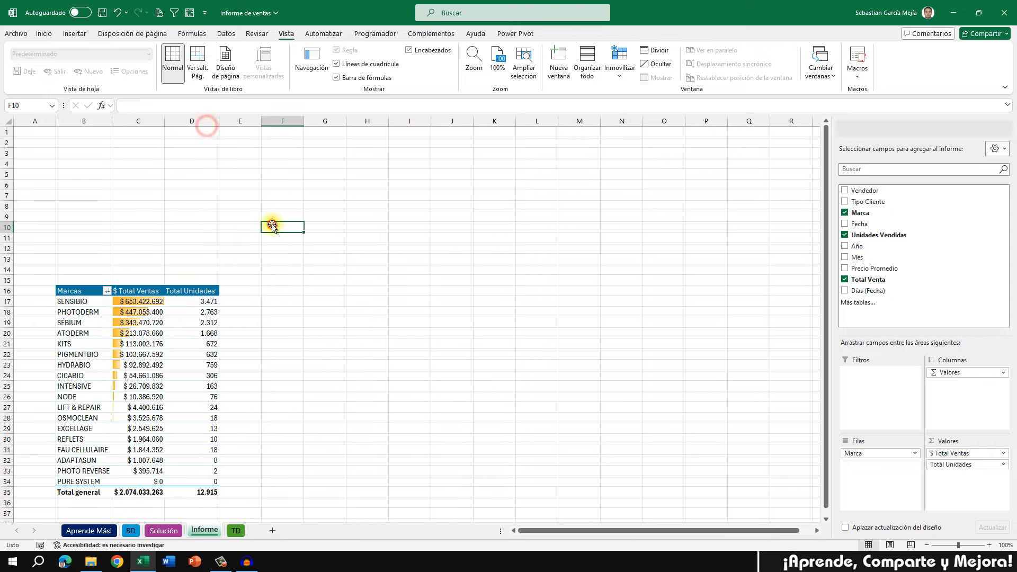
- Set the width of column A on the Informe sheet to 2
right_click(40, 119)
click(92, 284)
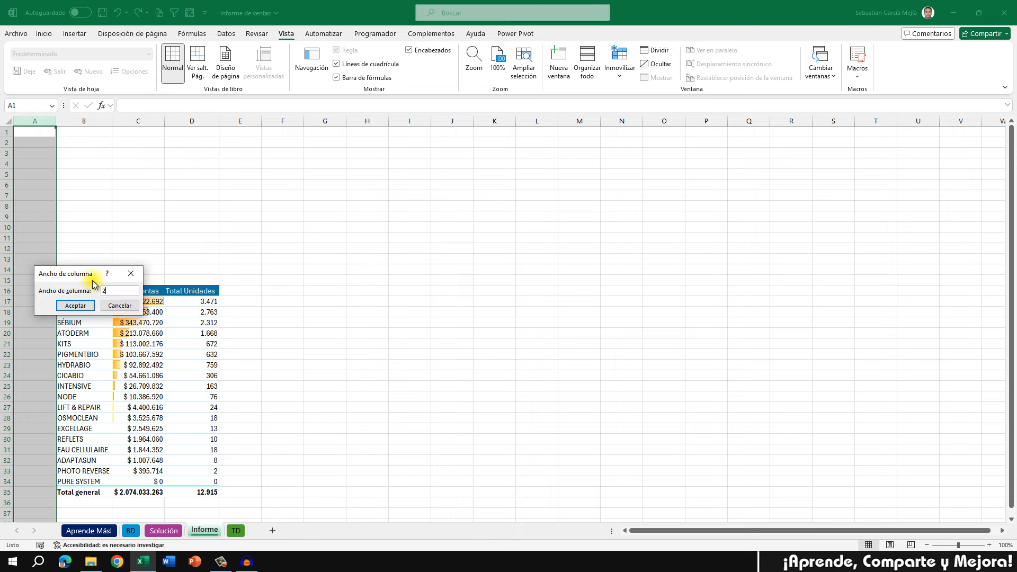
key(Return)
click(140, 242)
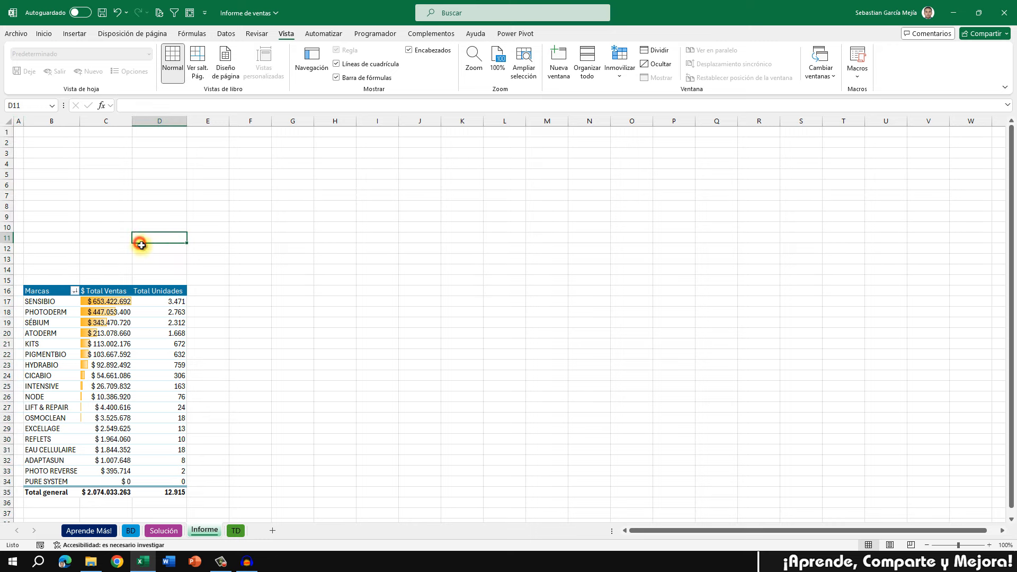
click(264, 281)
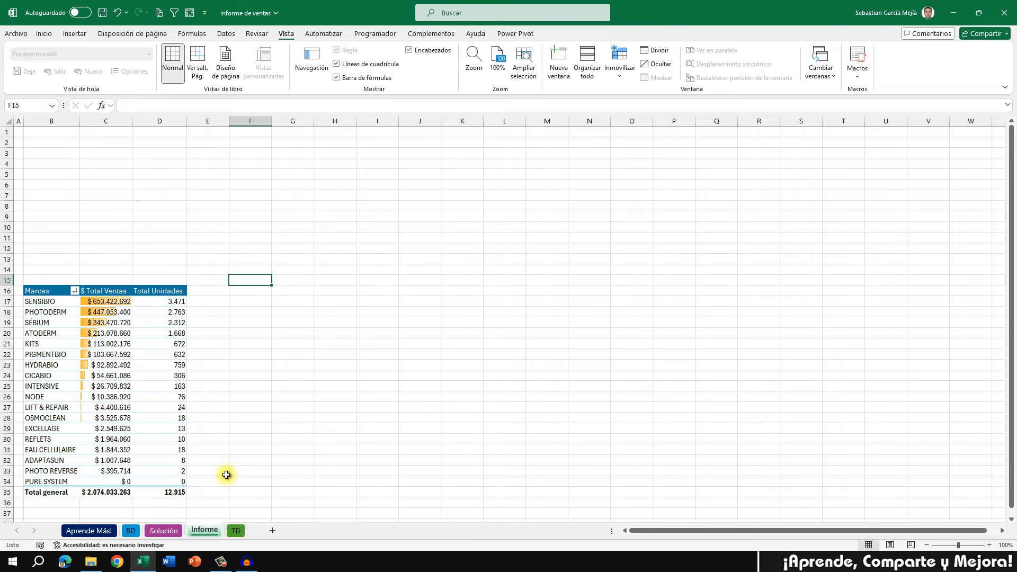
- Create a pivot table from Tabla_Ventas on the BD sheet, placed at cell B10 of the existing TD sheet
click(236, 530)
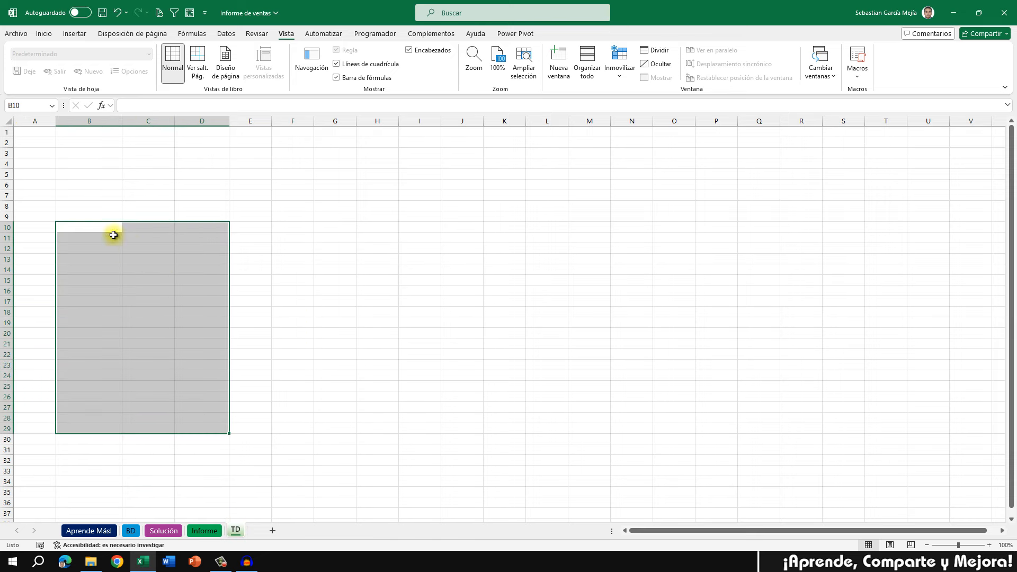
click(86, 229)
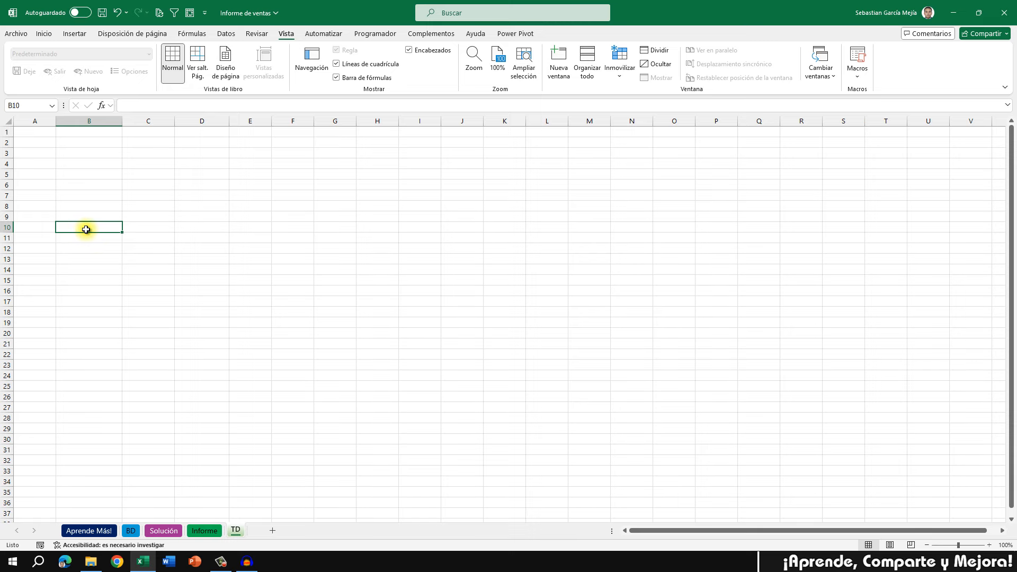
click(138, 530)
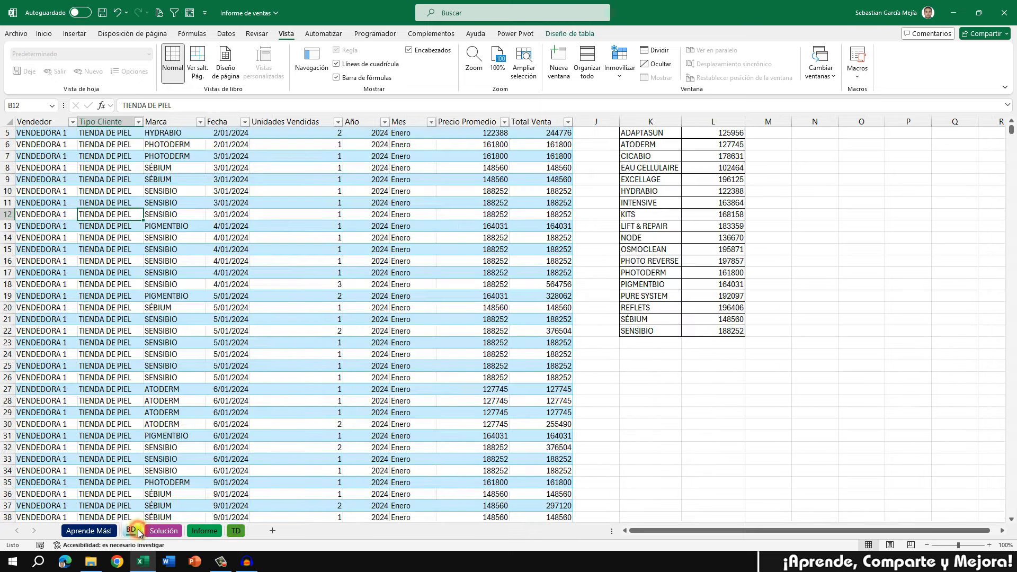
click(164, 247)
scroll(164, 245, up, 2)
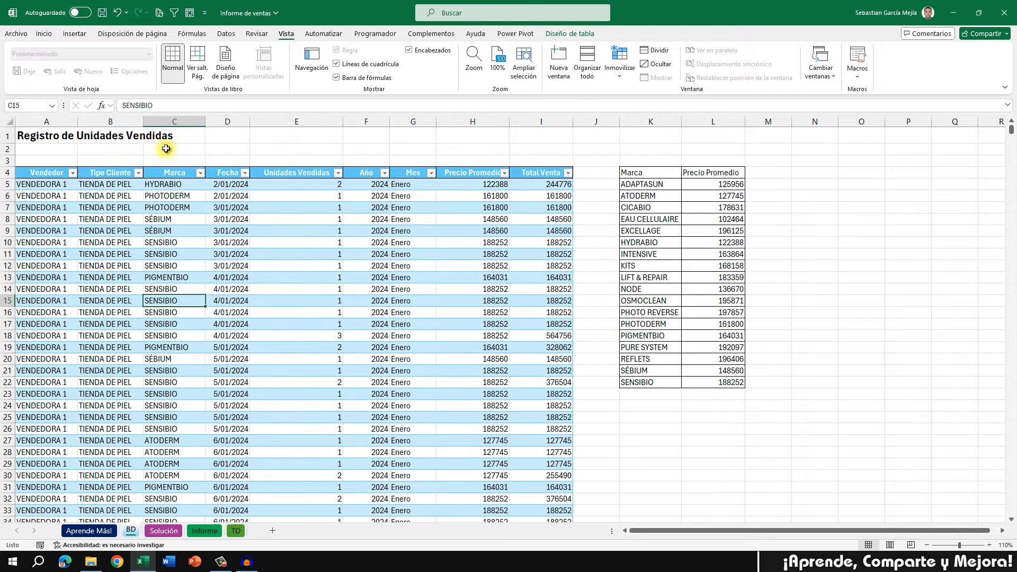
click(74, 34)
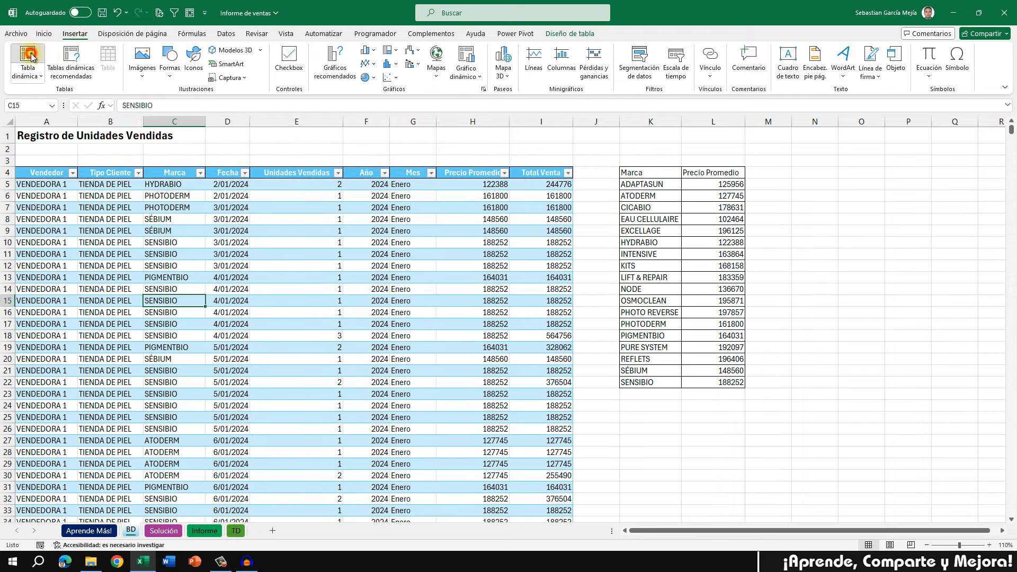
click(28, 54)
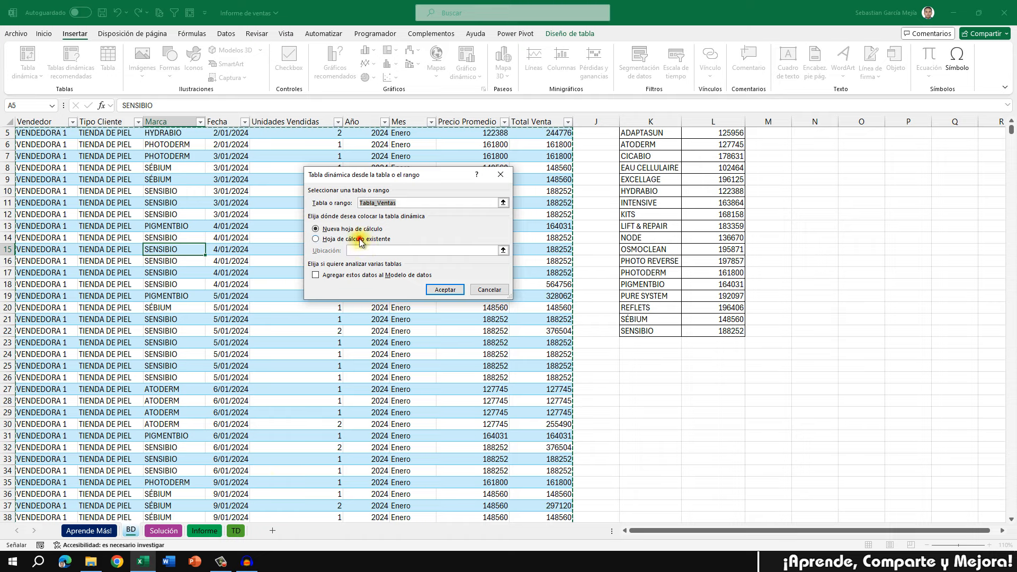
click(359, 240)
click(235, 530)
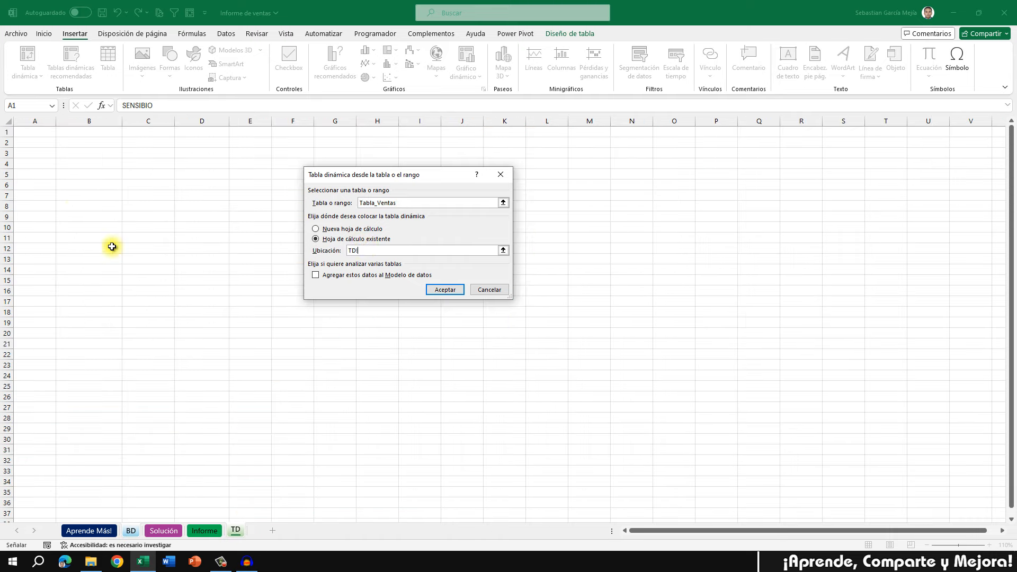
click(81, 228)
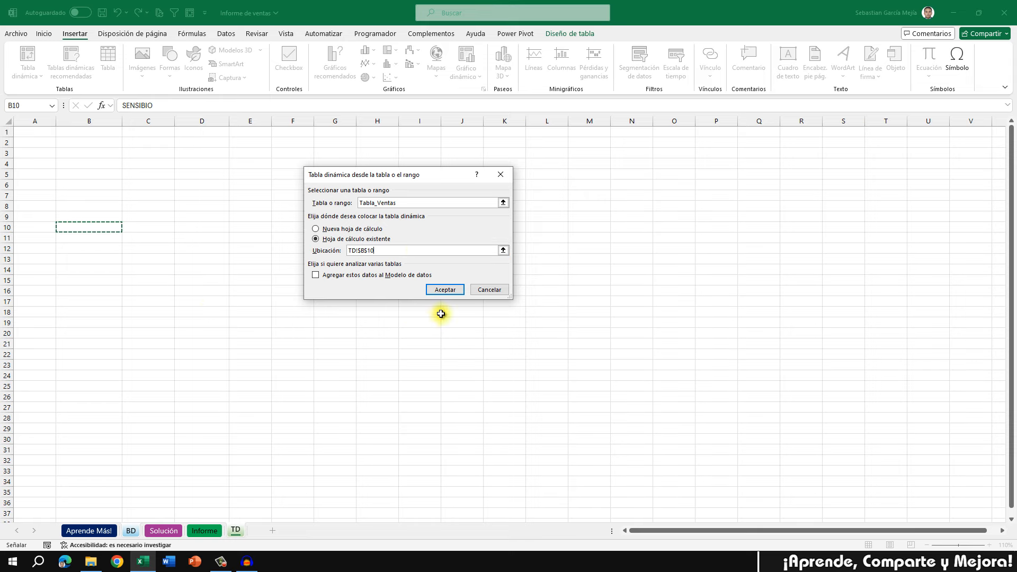
click(445, 290)
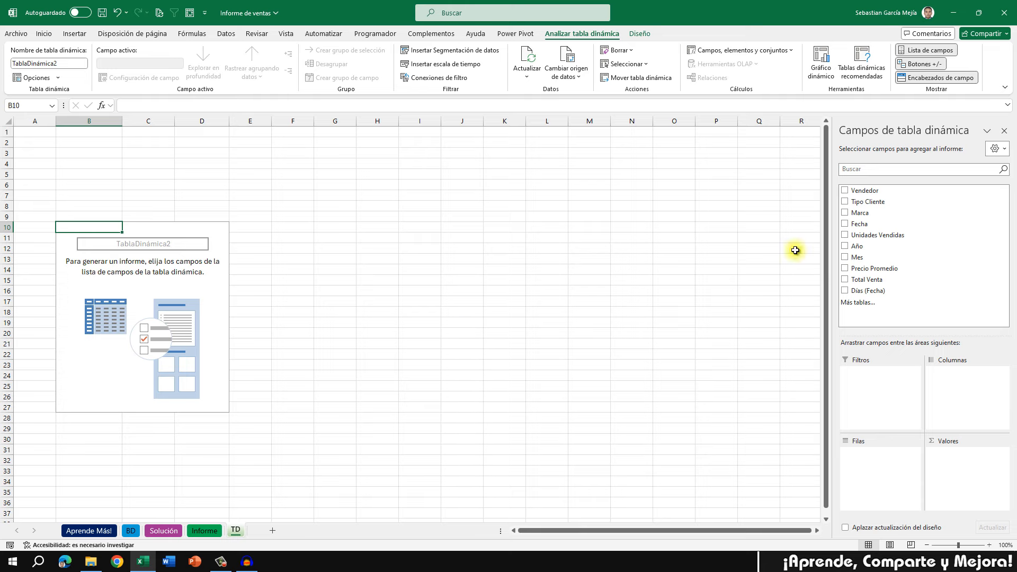
- Summarize Total Venta by Vendedor rows in the new pivot table and format the sums as $ currency with 0 decimals
drag(883, 194, 864, 464)
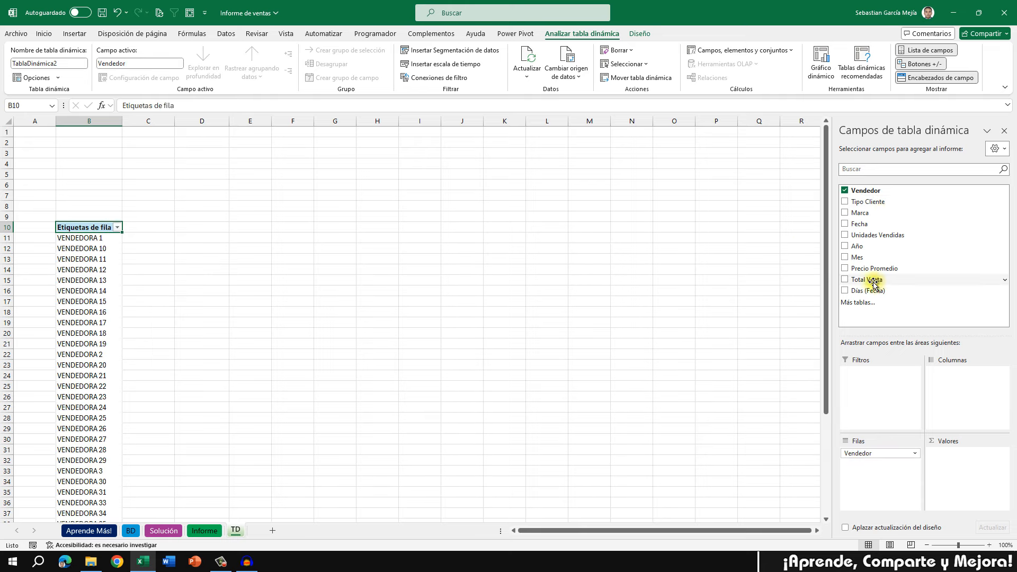
drag(873, 281, 944, 461)
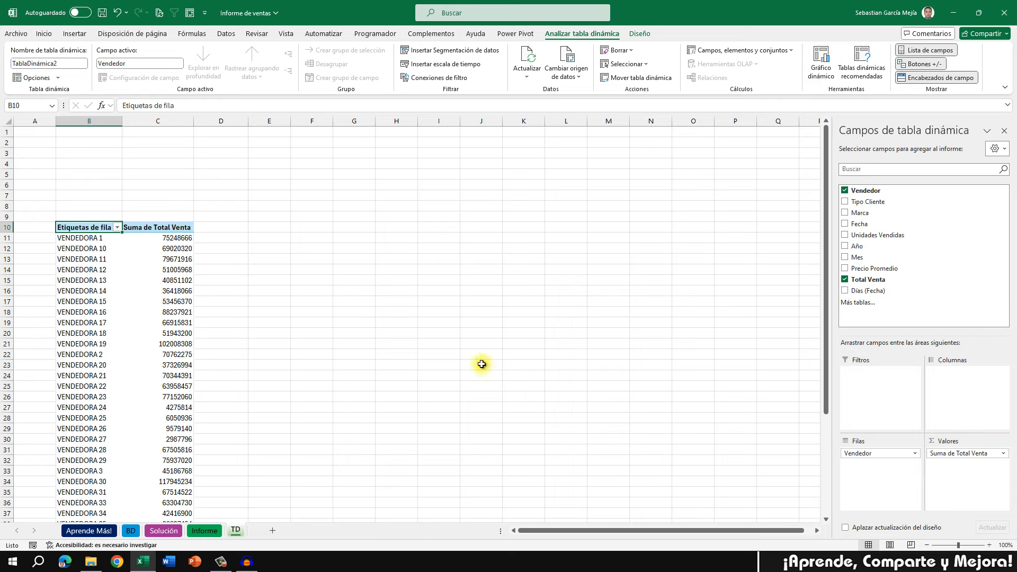
right_click(154, 248)
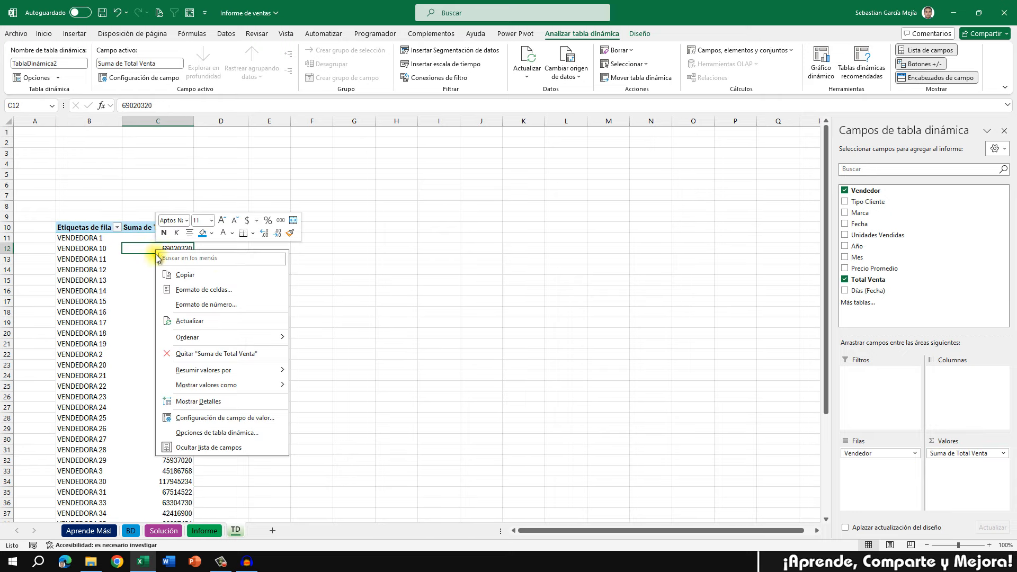
click(227, 305)
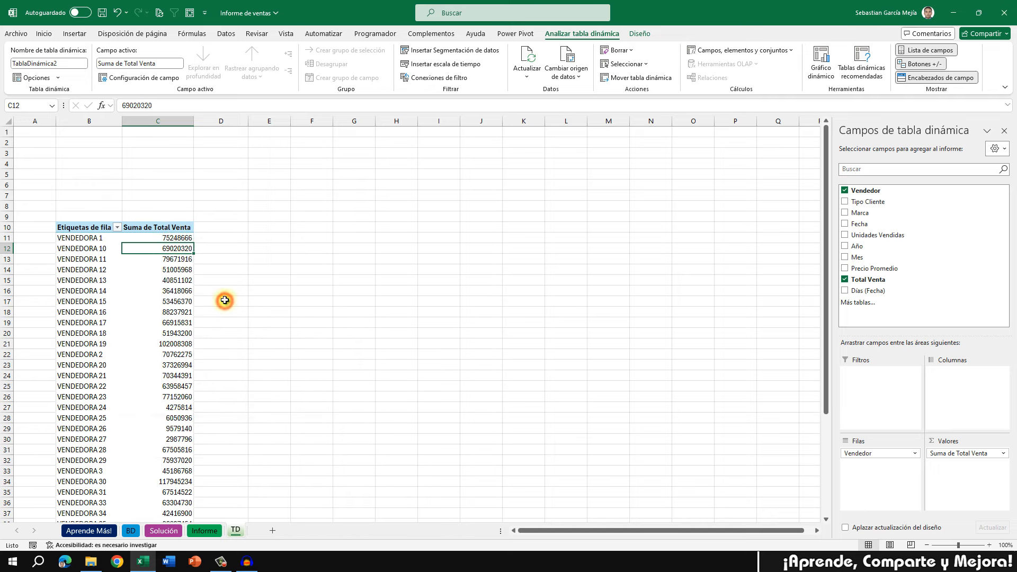
click(106, 228)
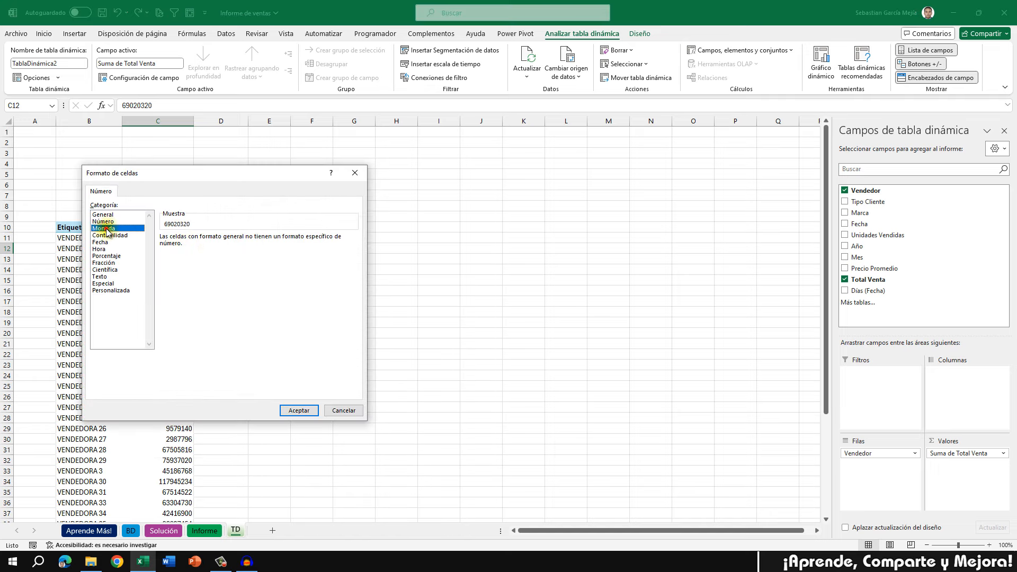
click(249, 240)
click(249, 240)
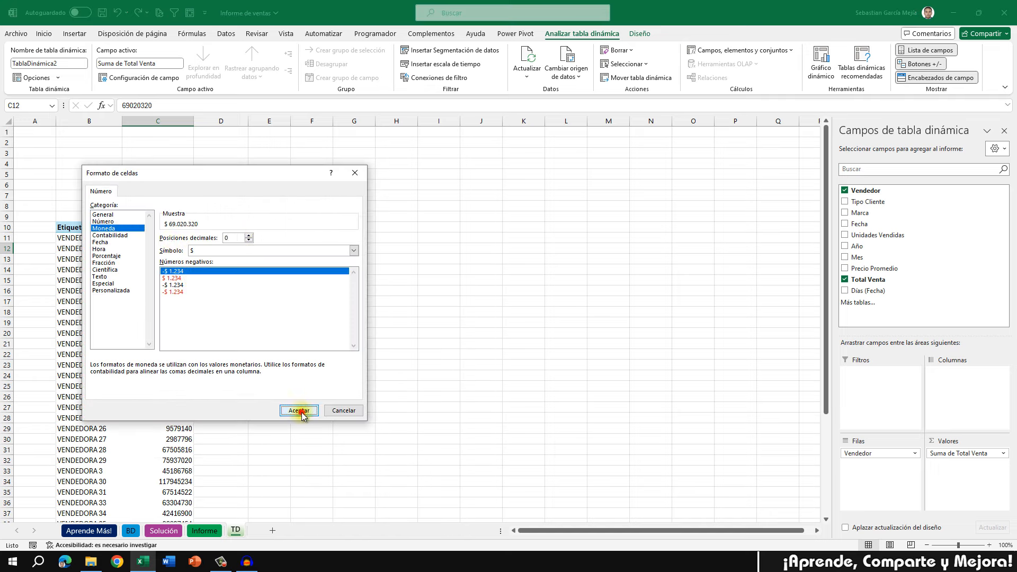
click(298, 410)
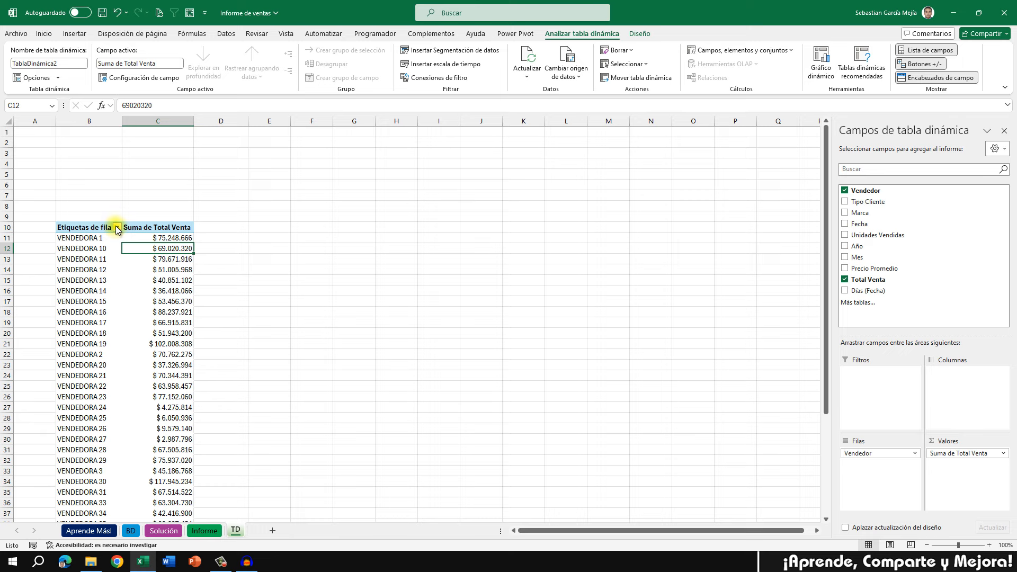
- Filter the Vendedor rows to the top 10 items by Suma de Total Venta
click(116, 227)
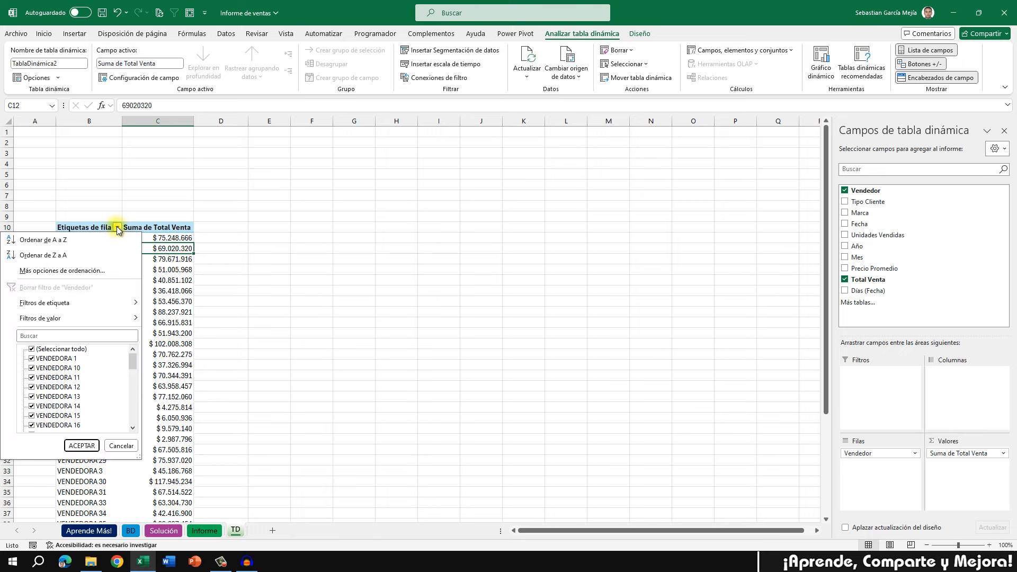
mouse_move(106, 319)
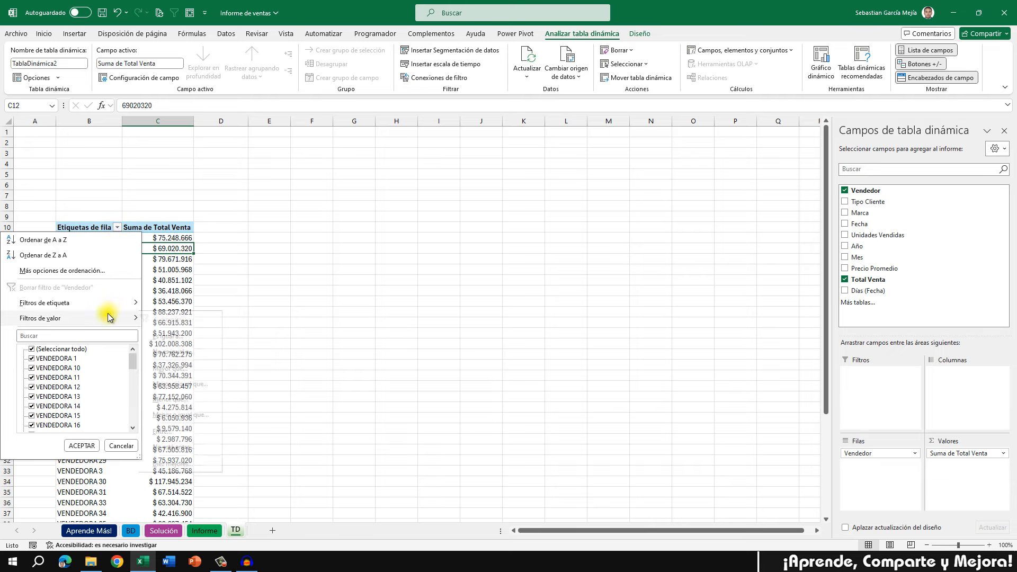
click(211, 463)
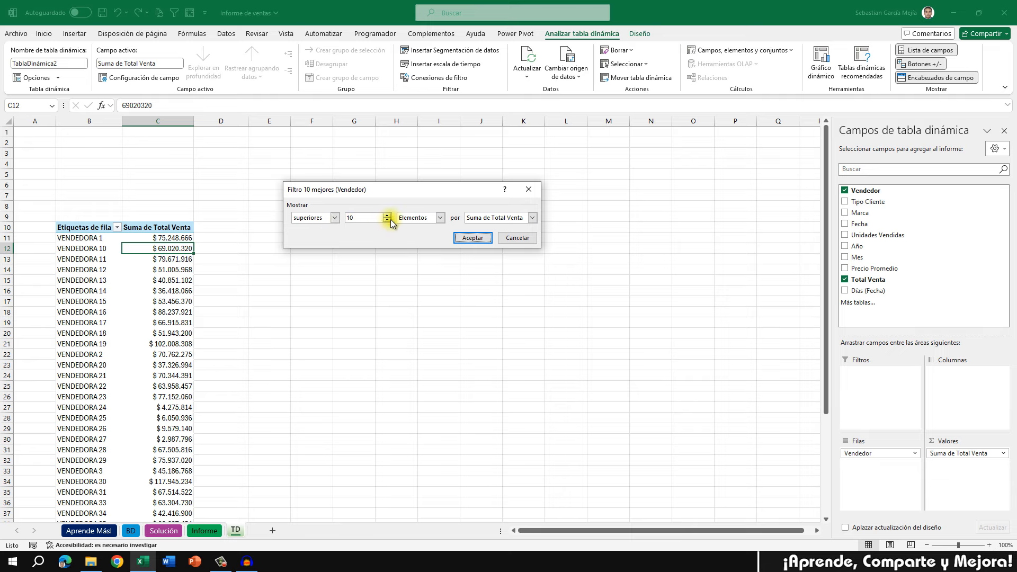
click(473, 238)
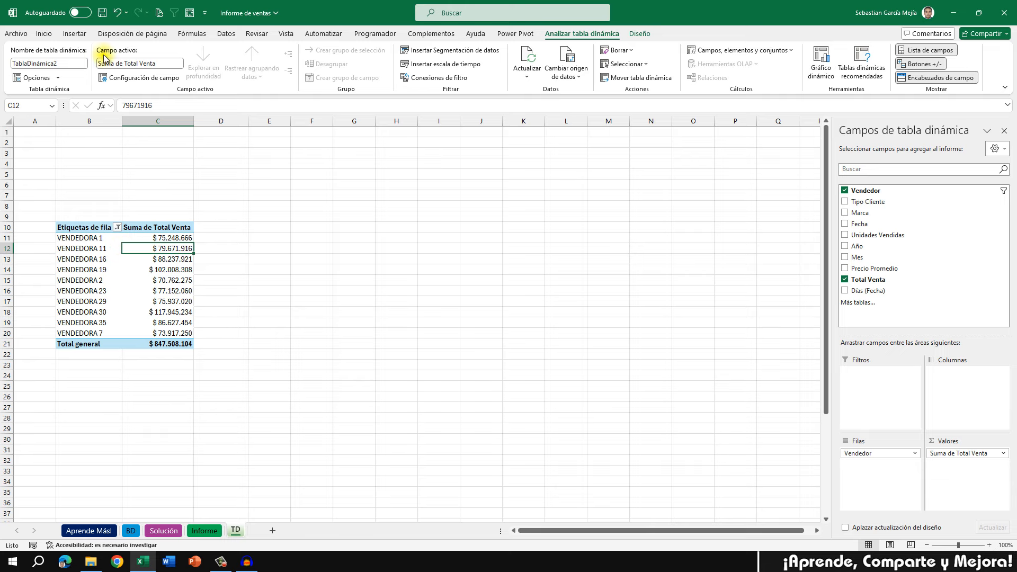
- Insert a clustered bar pivot chart (Barras agrupadas) from the seller pivot table
click(74, 33)
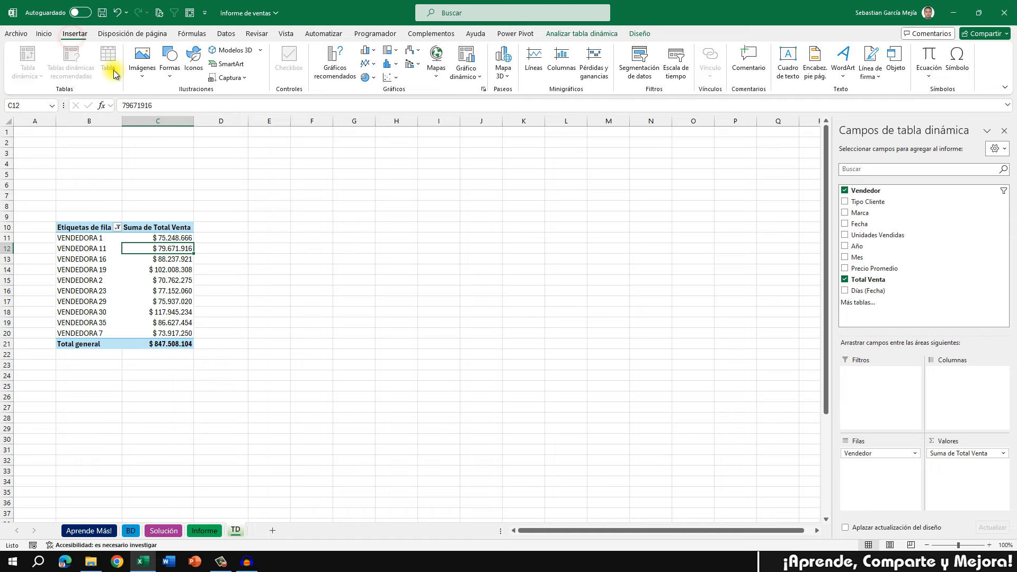
click(328, 64)
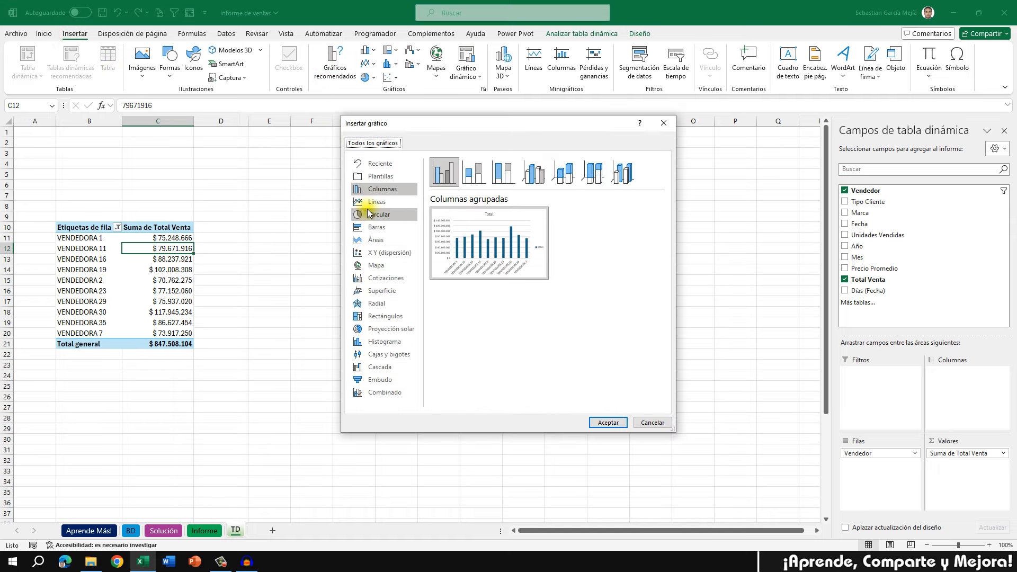
click(396, 232)
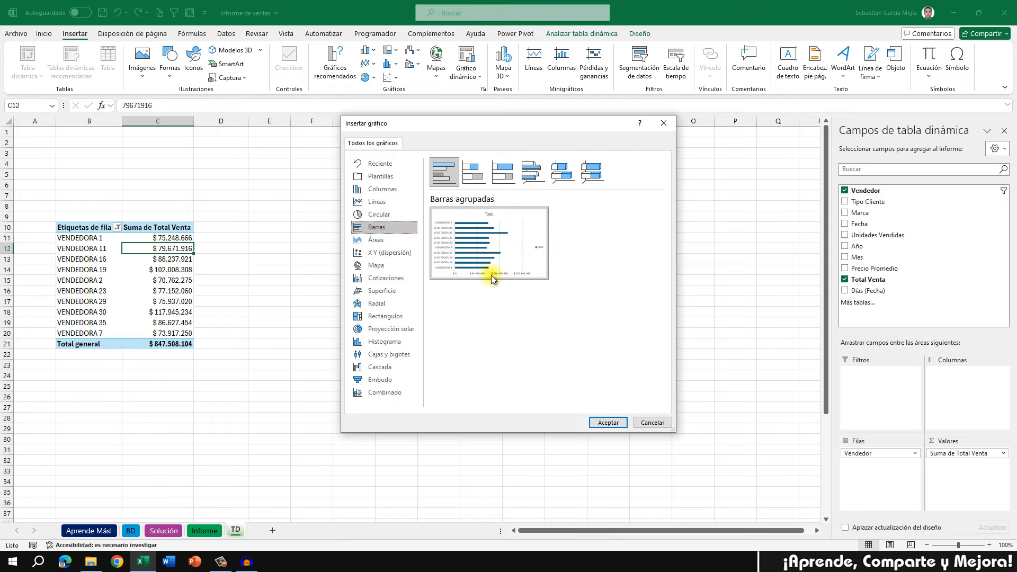
click(605, 422)
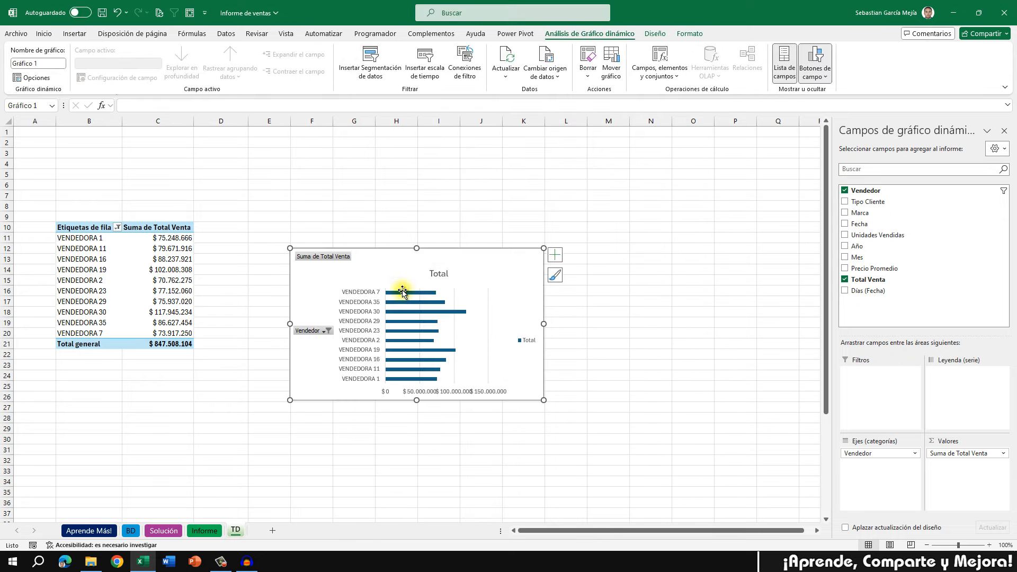
- Move the bar chart beside the seller pivot table and enlarge it to cover about E5:K27
drag(454, 247, 413, 168)
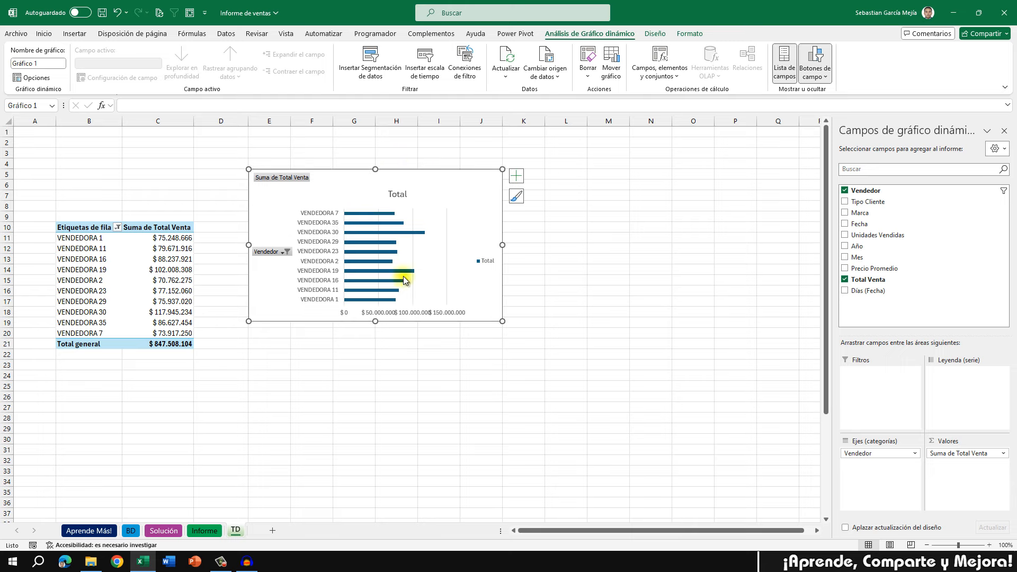
drag(375, 321, 377, 412)
drag(500, 291, 545, 291)
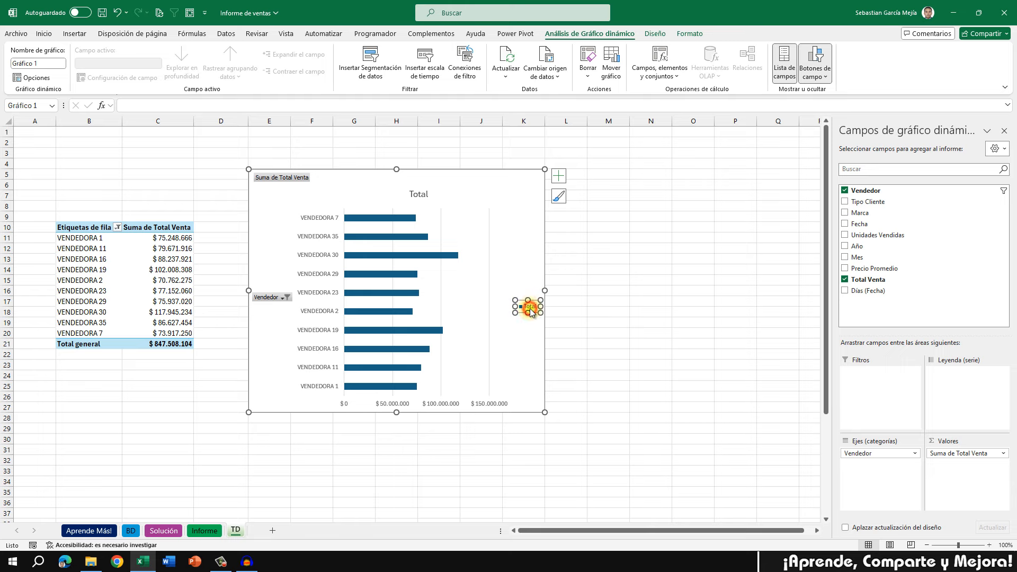
- Remove the legend from the seller bar chart and hide all its field buttons
key(Delete)
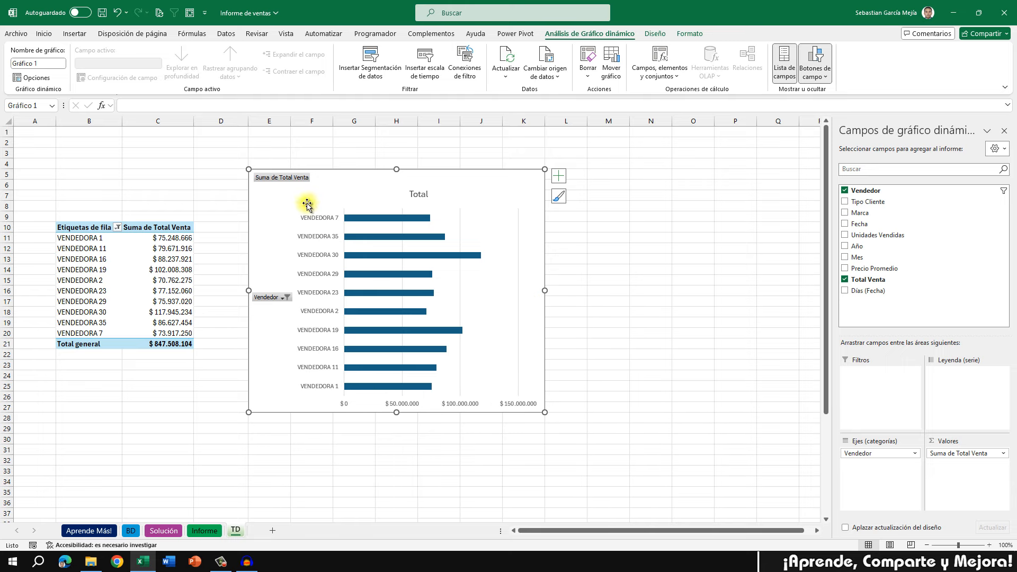
right_click(278, 179)
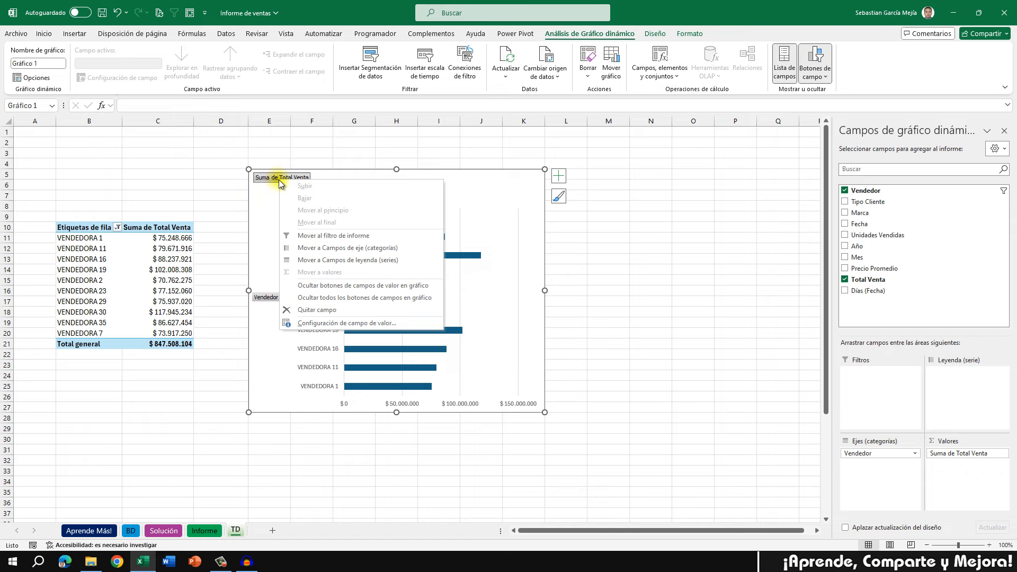
click(390, 298)
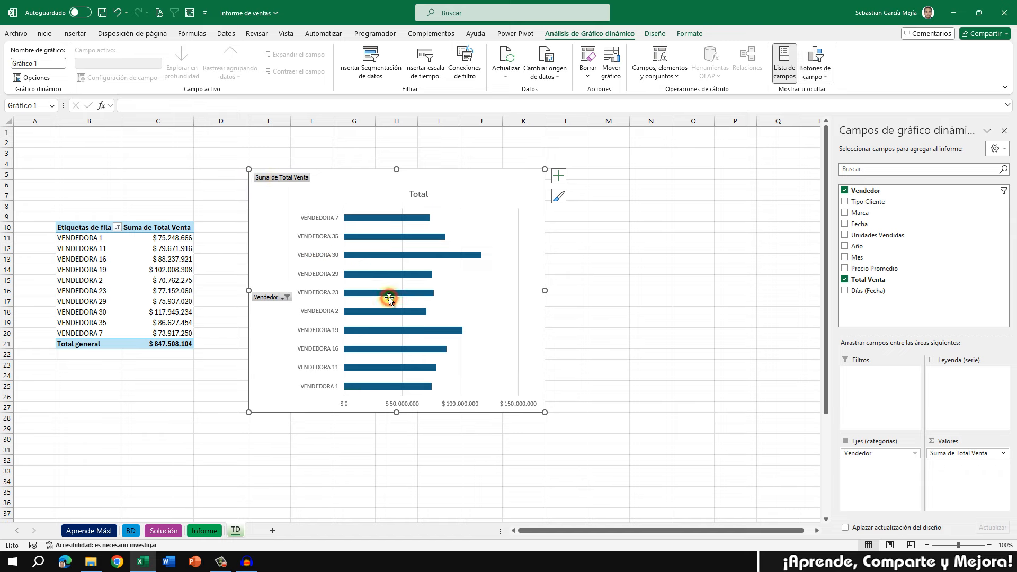
- Delete the bar chart's horizontal value axis, vertical gridlines and Total title
click(447, 406)
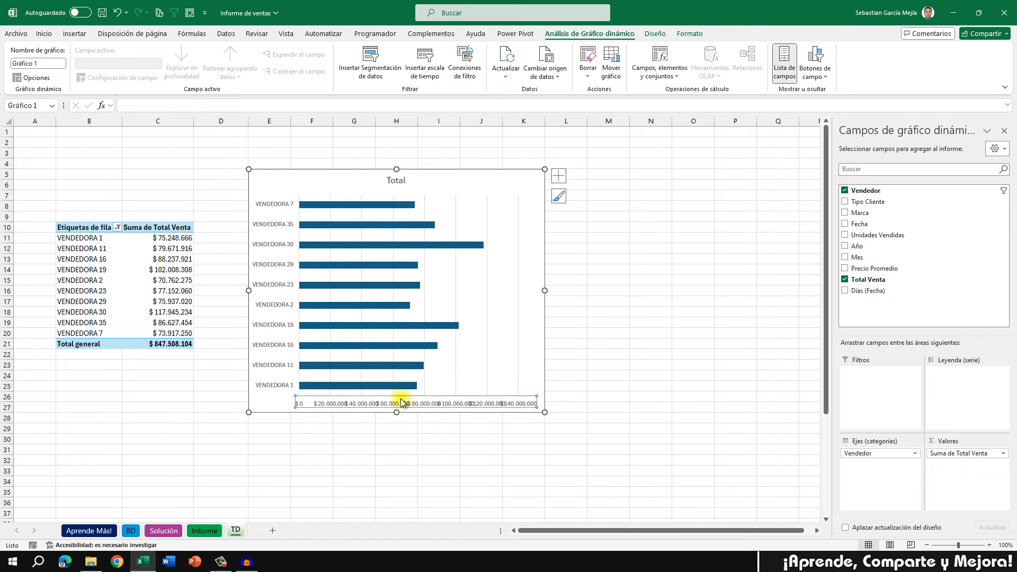
key(Delete)
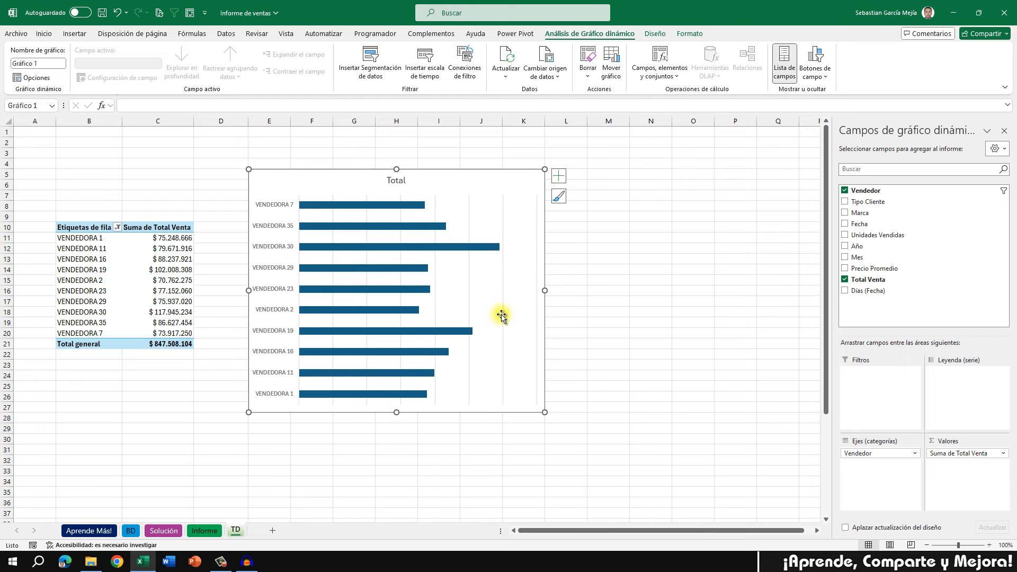
key(Delete)
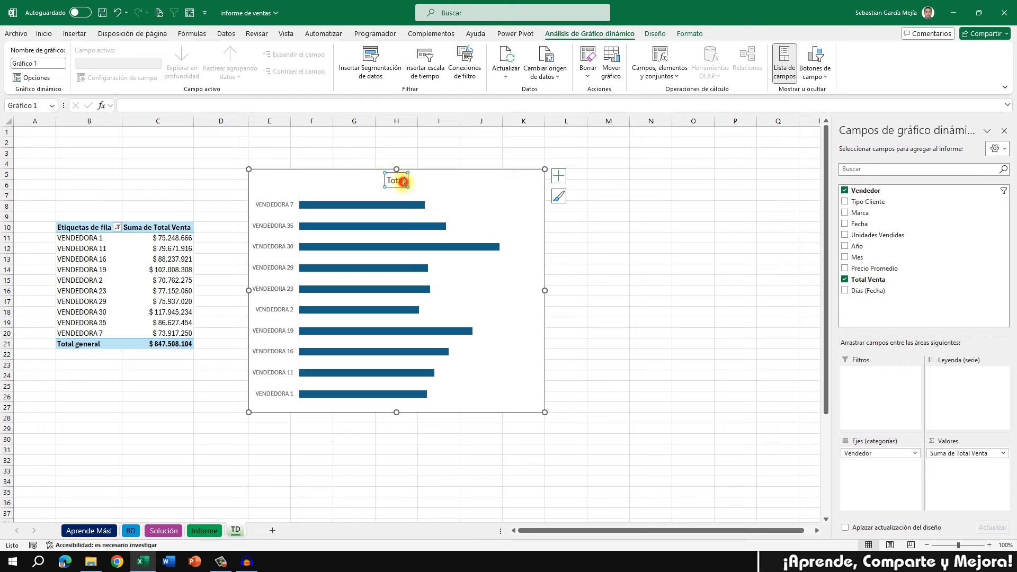
key(Delete)
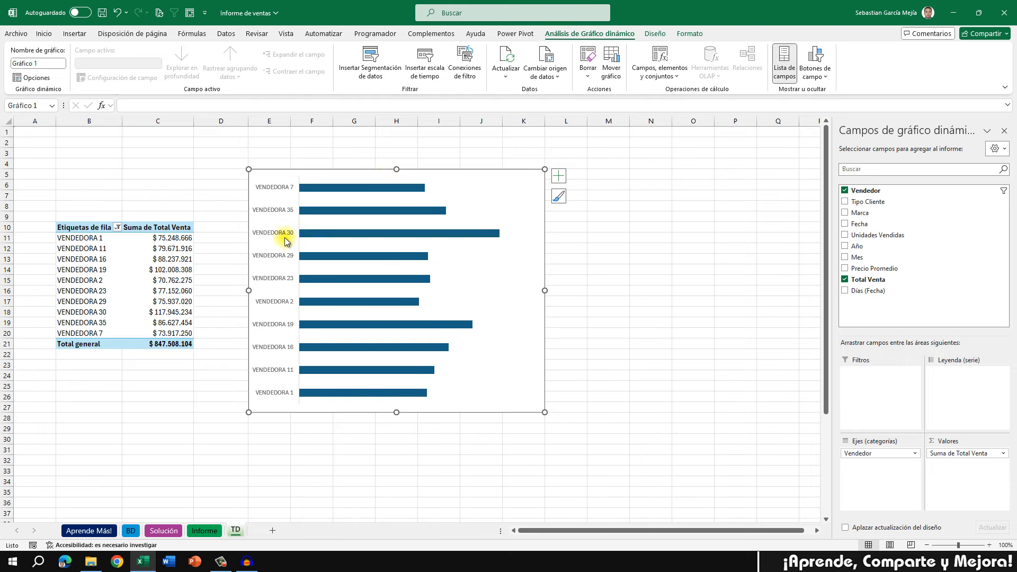
- Sort the seller pivot table by Suma de Total Venta from smallest to largest
click(163, 245)
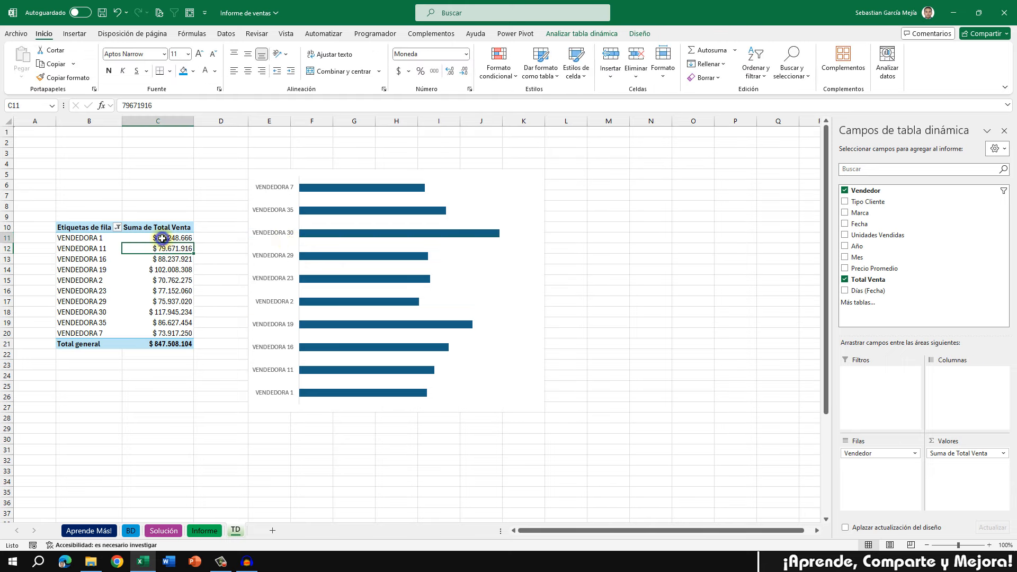
right_click(162, 239)
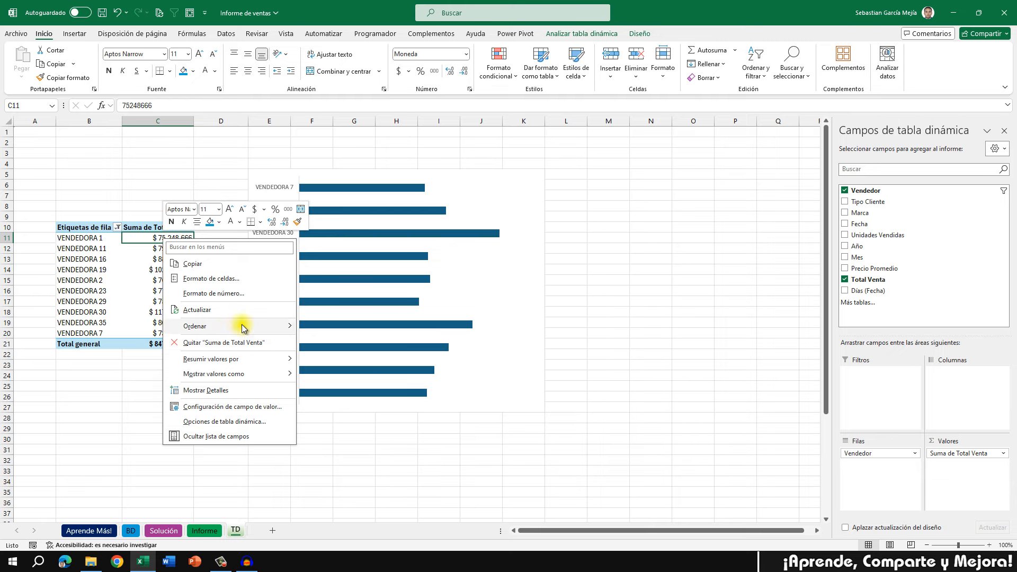
mouse_move(233, 326)
click(376, 325)
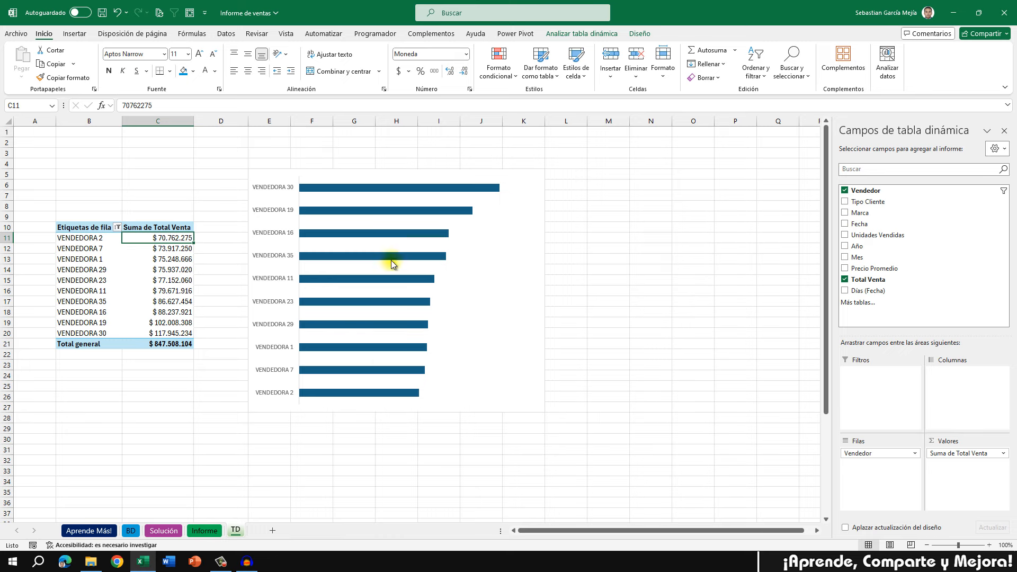
- Add data labels (Etiquetas de datos) to the bars of the seller chart
click(495, 172)
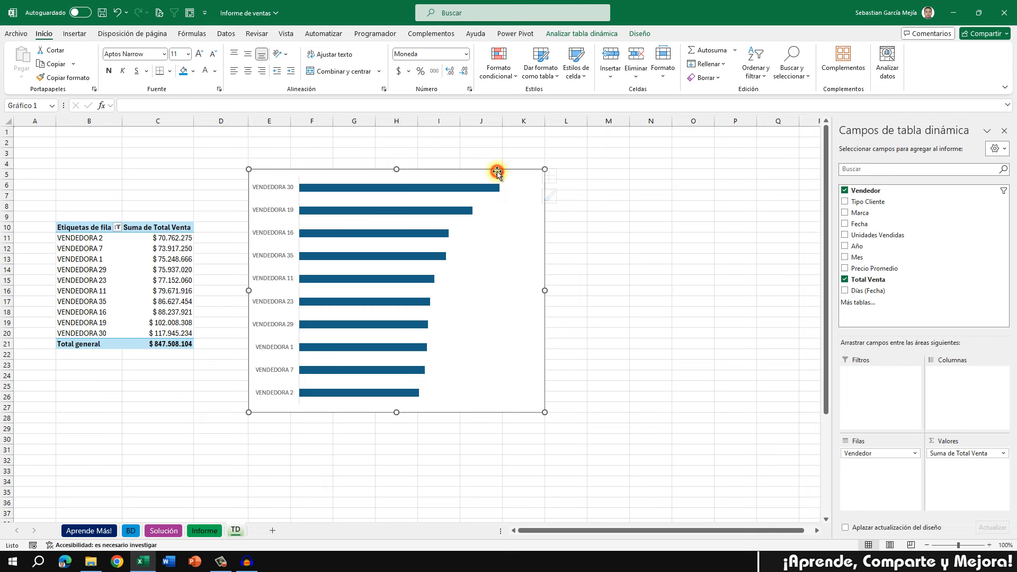
click(554, 182)
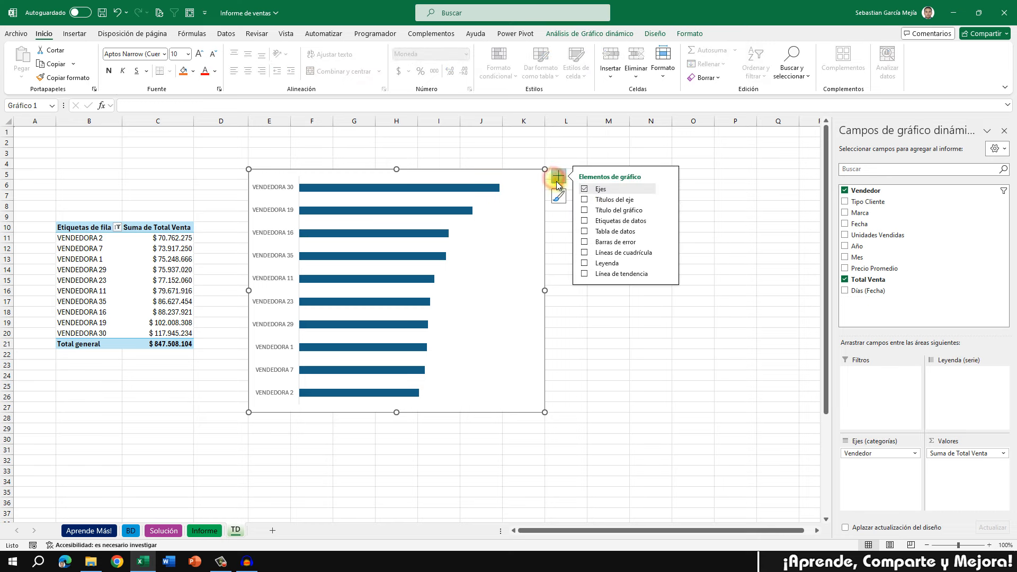
click(584, 221)
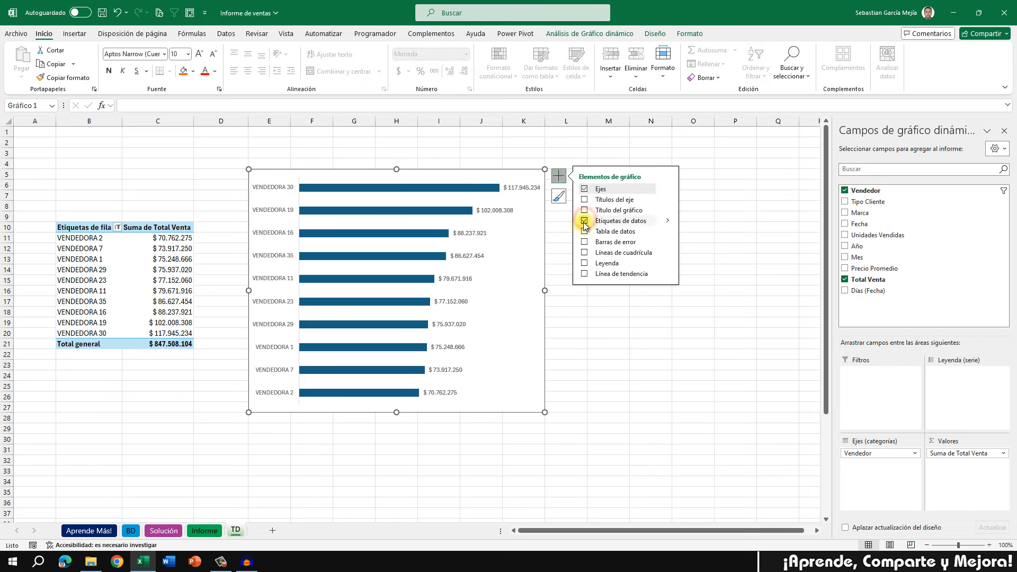
- Thicken the chart bars by setting the series gap width (Ancho del rango) to 50%
click(419, 188)
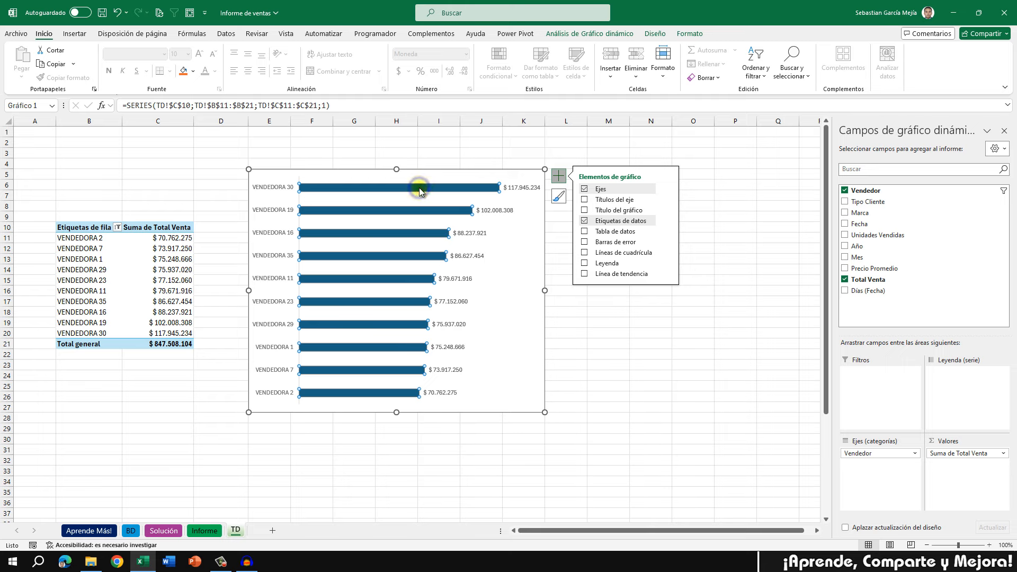
right_click(419, 191)
click(478, 335)
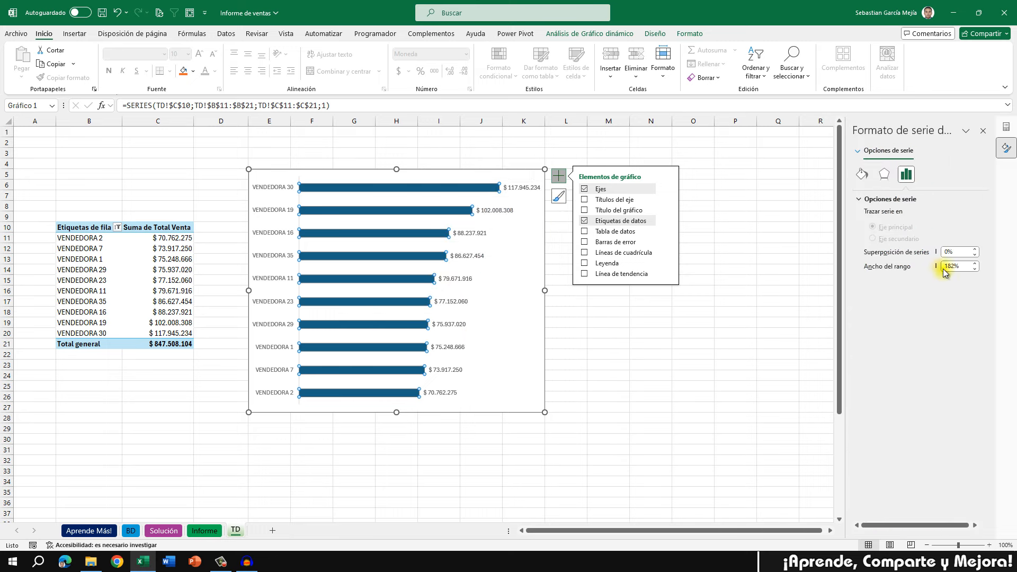
click(956, 265)
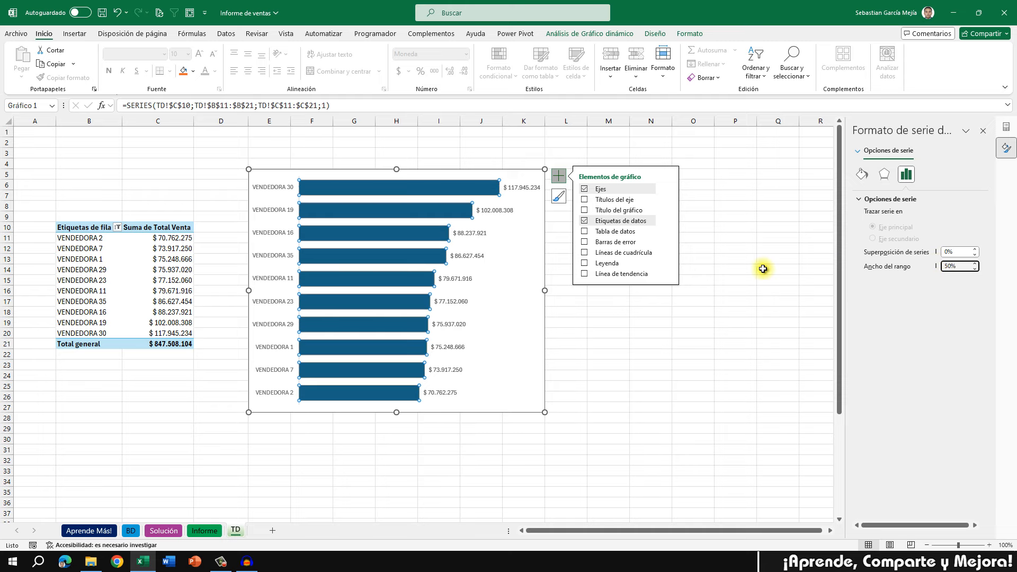
- Increase the font size of the seller axis labels and the data labels to 10
click(269, 208)
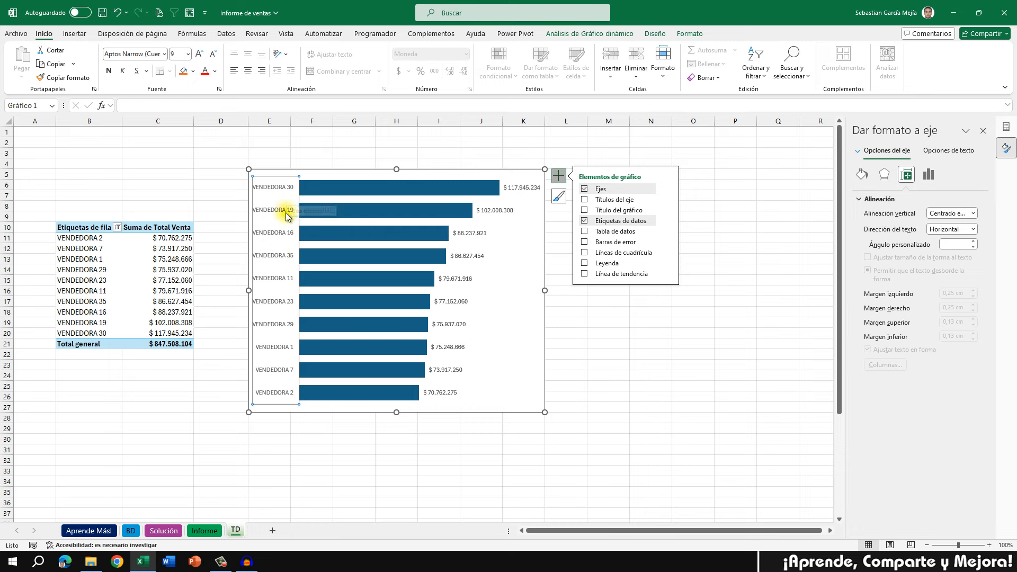
click(199, 55)
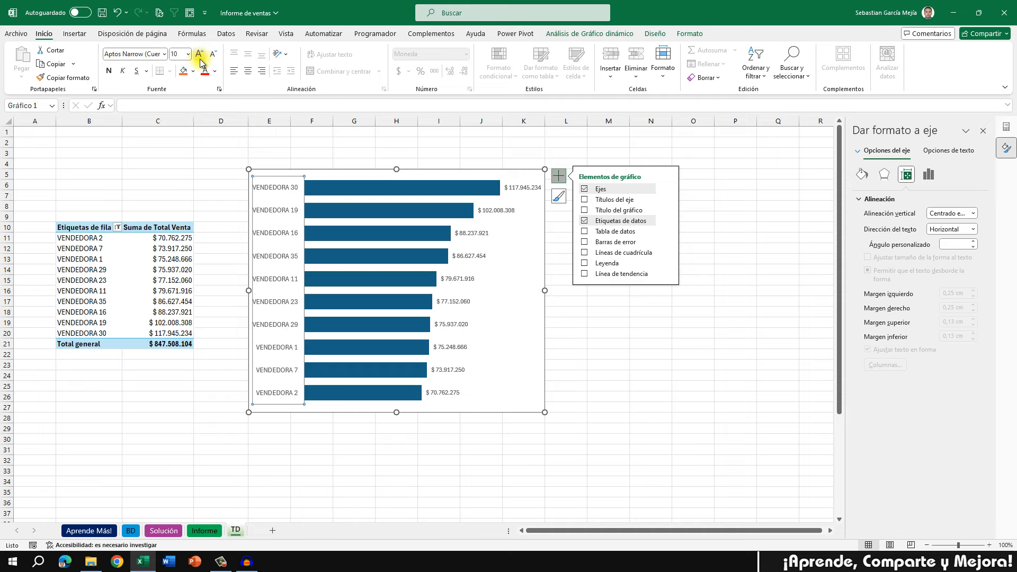
click(508, 211)
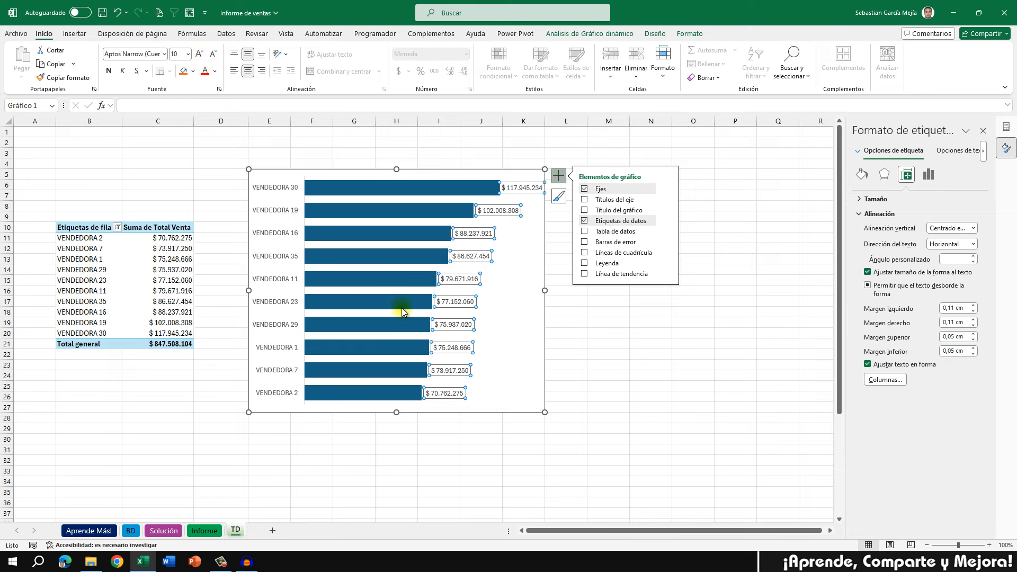
click(449, 411)
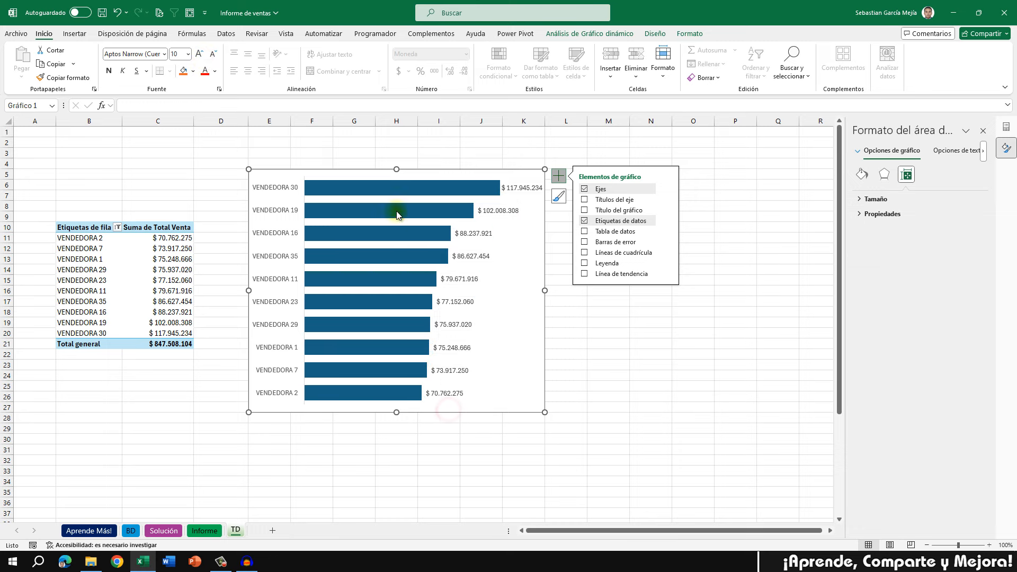
- Recolor the seller chart with the light blue monochromatic palette
click(655, 34)
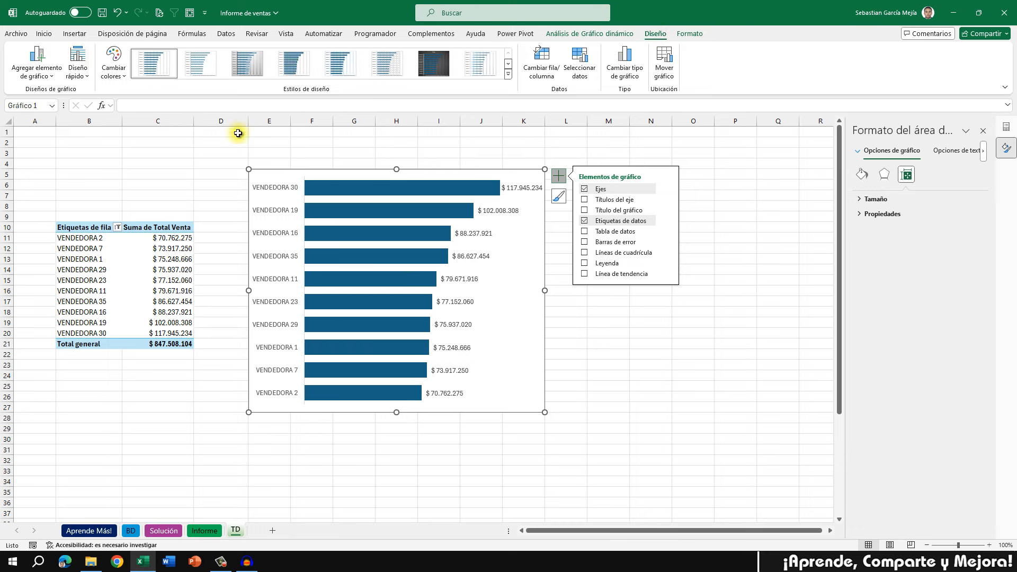
click(110, 73)
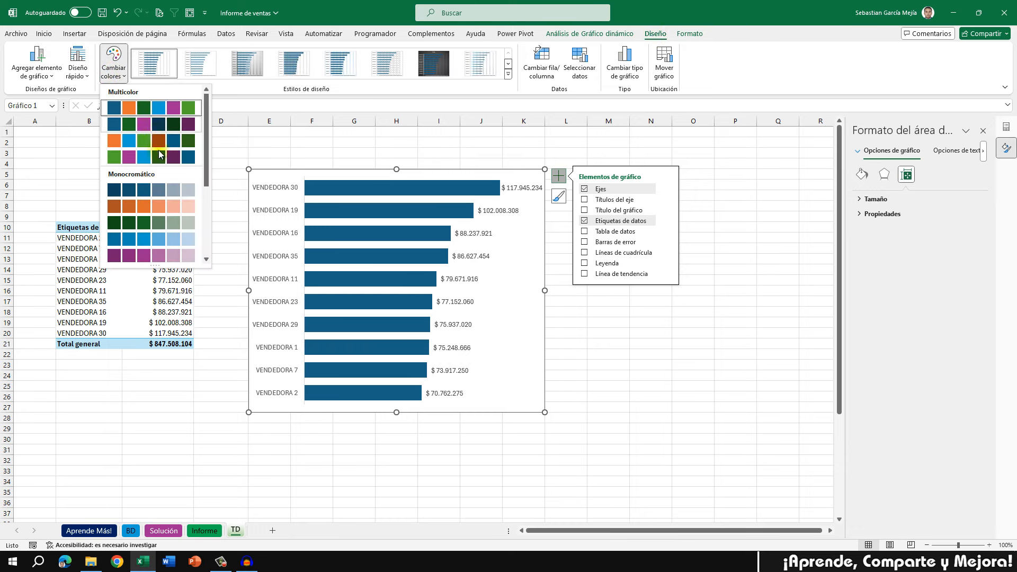
click(186, 240)
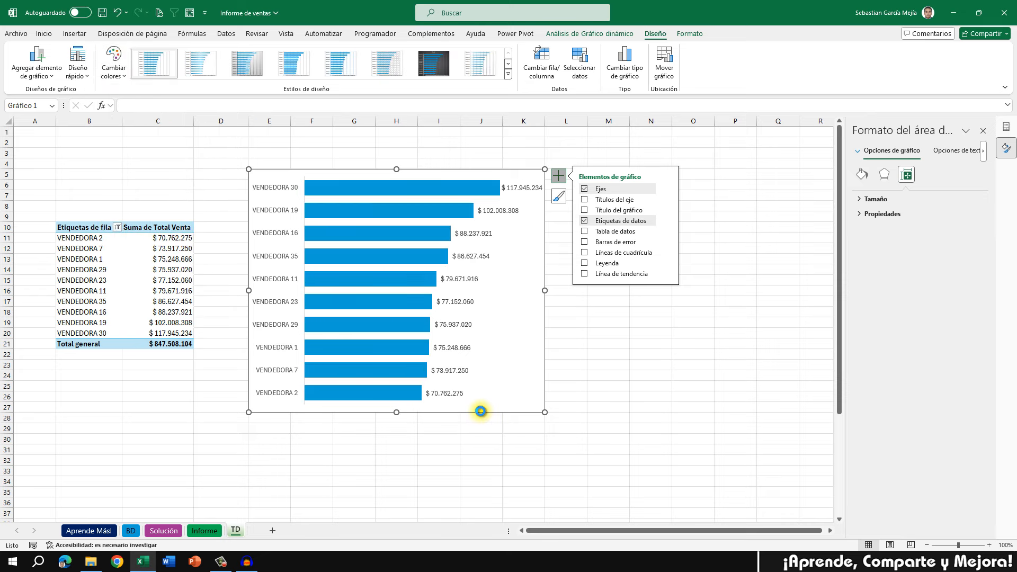
- Move the seller chart from the TD sheet to the Informe sheet, starting at cell F16
key(ctrl+x)
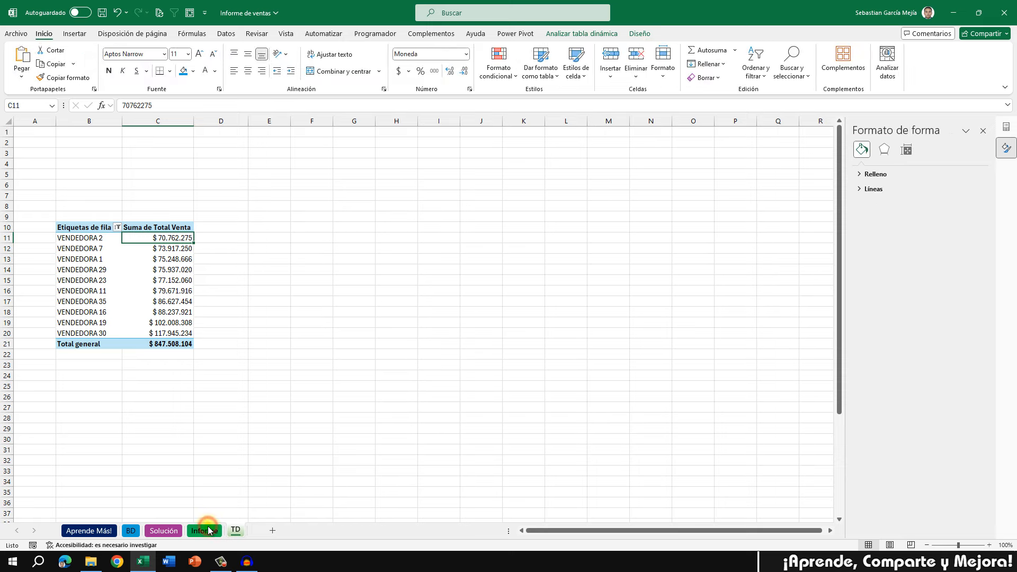
click(207, 531)
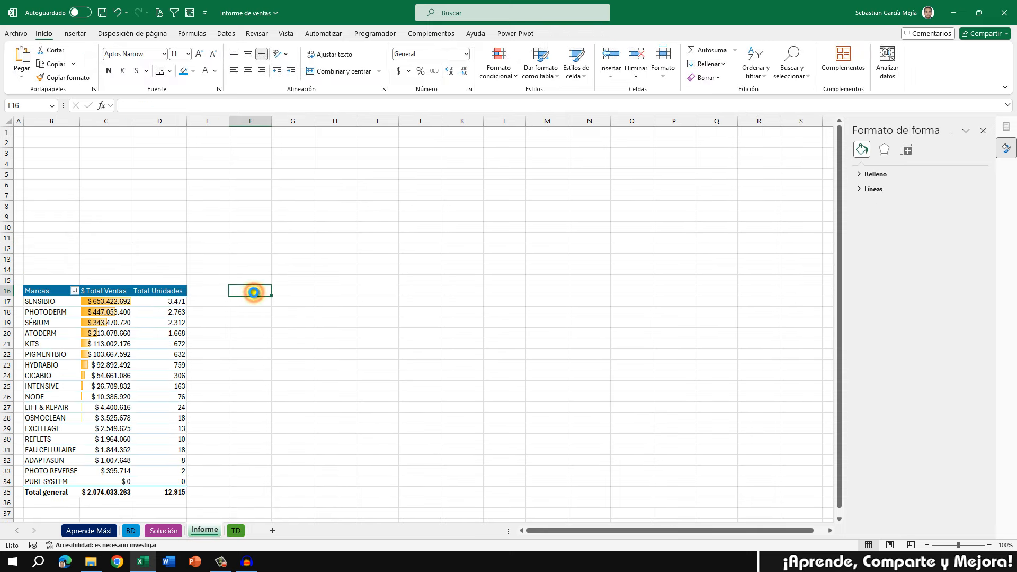
key(ctrl+v)
- Resize the seller chart to cover F16:K35, aligning its height with the brand pivot table
scroll(561, 364, down, 1)
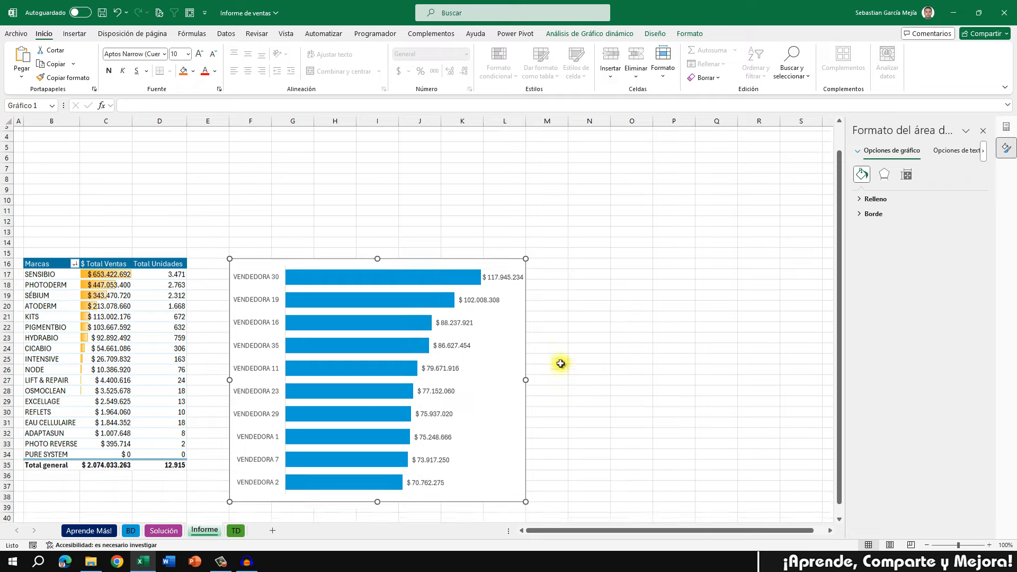
drag(374, 494, 373, 464)
scroll(524, 358, up, 1)
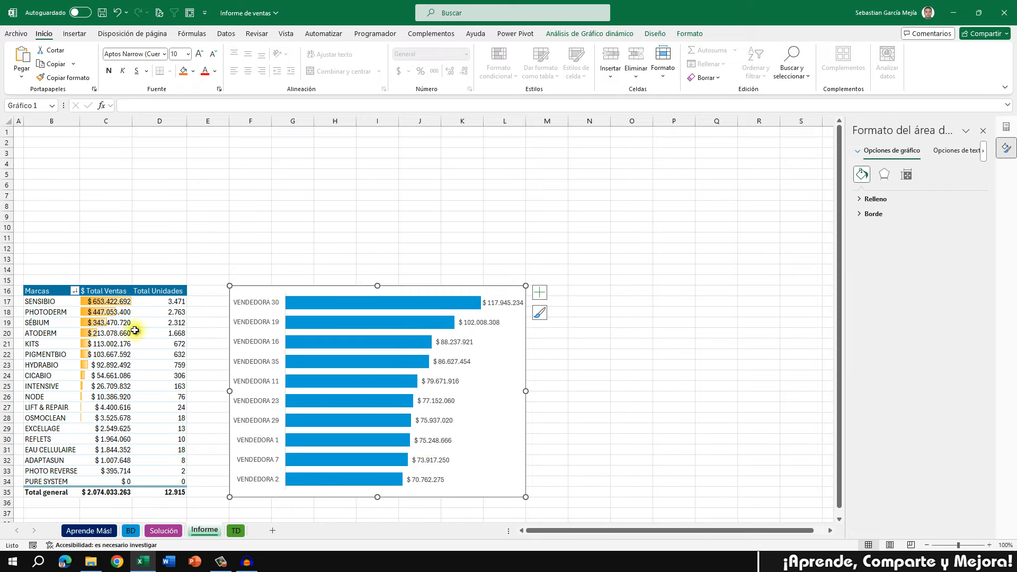
drag(524, 392, 479, 388)
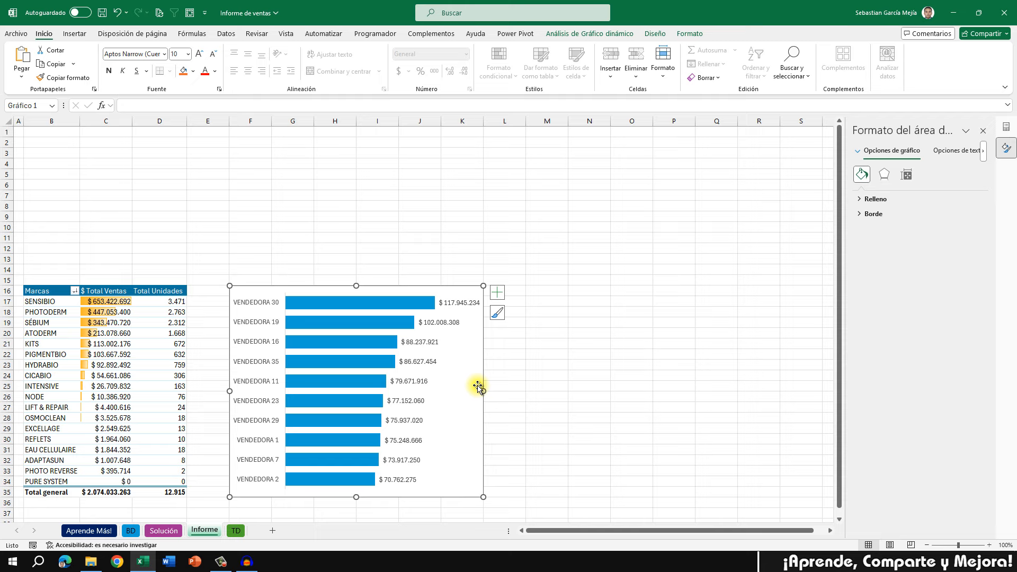
click(511, 336)
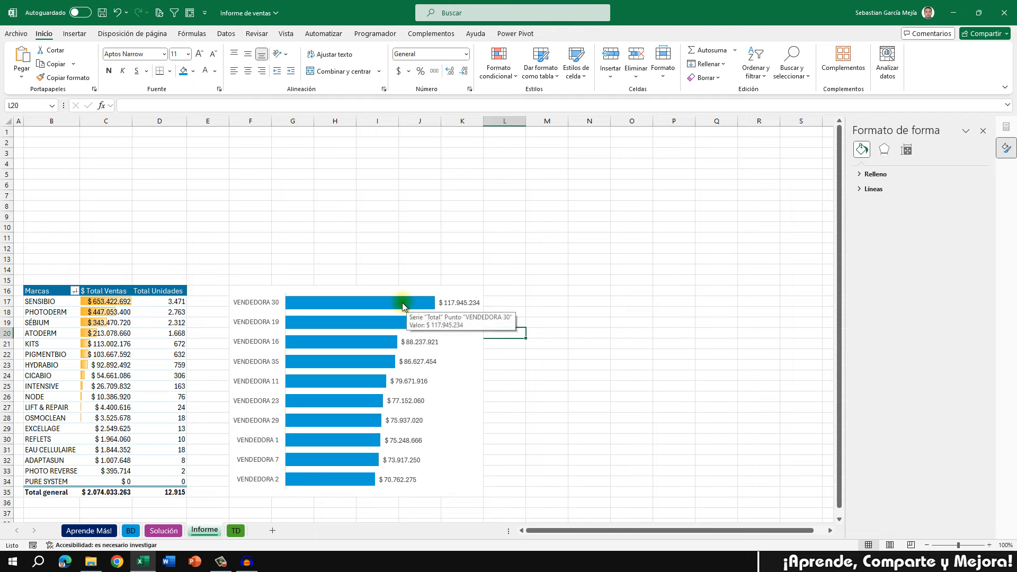
click(335, 259)
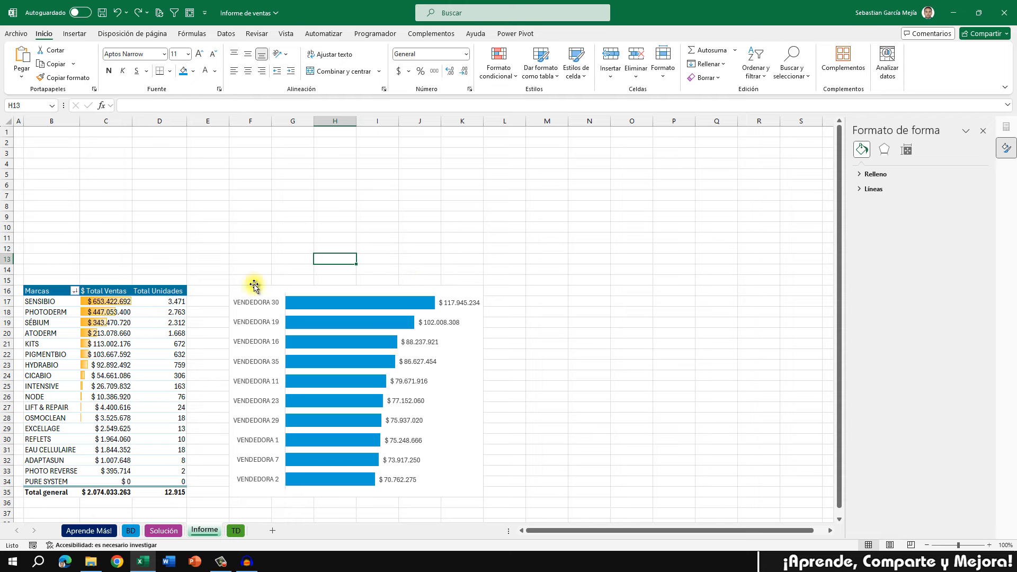
- Give the seller chart's border rounded corners (Esquinas redondeadas) in the chart area format
click(444, 287)
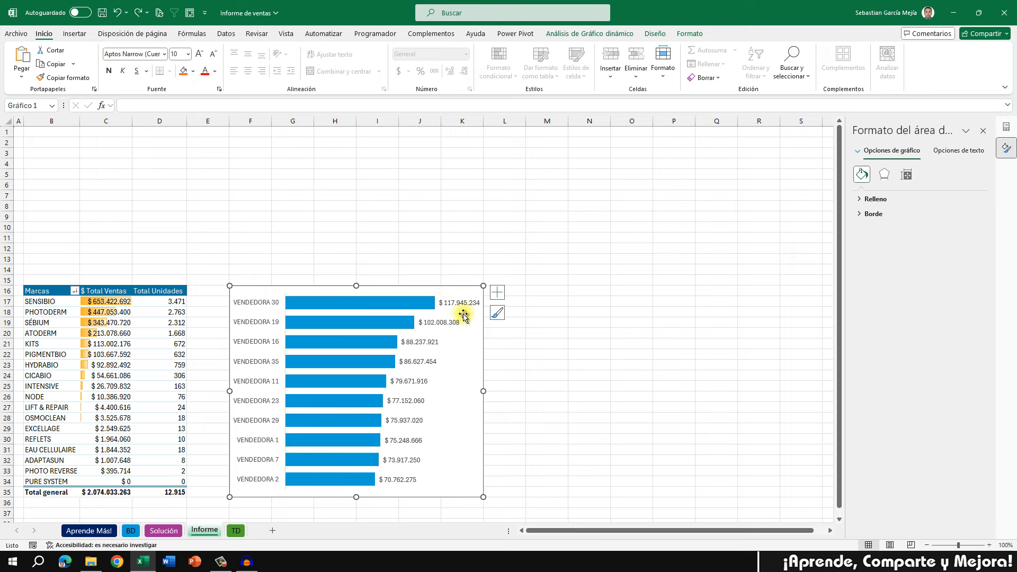
right_click(435, 288)
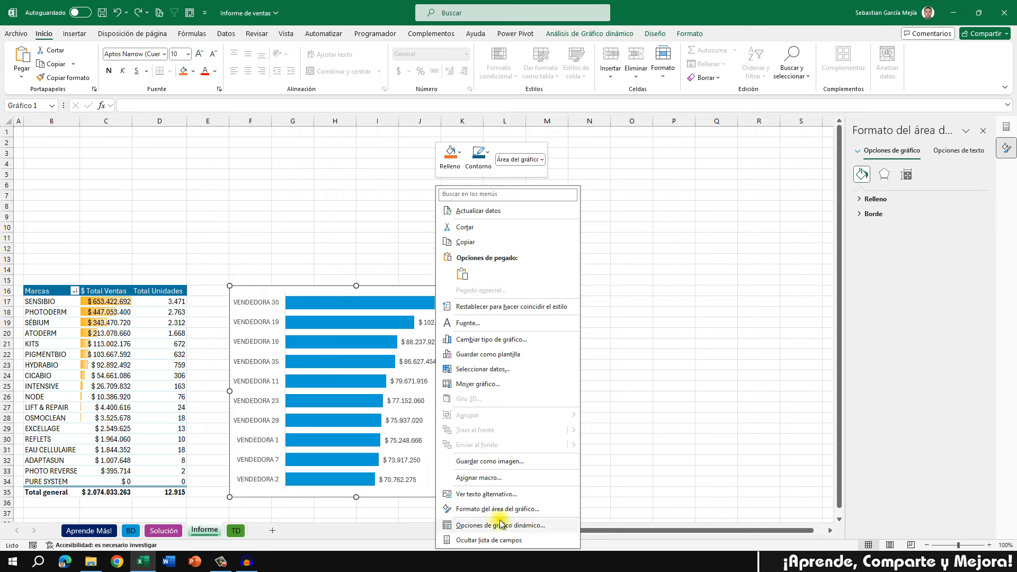
click(498, 509)
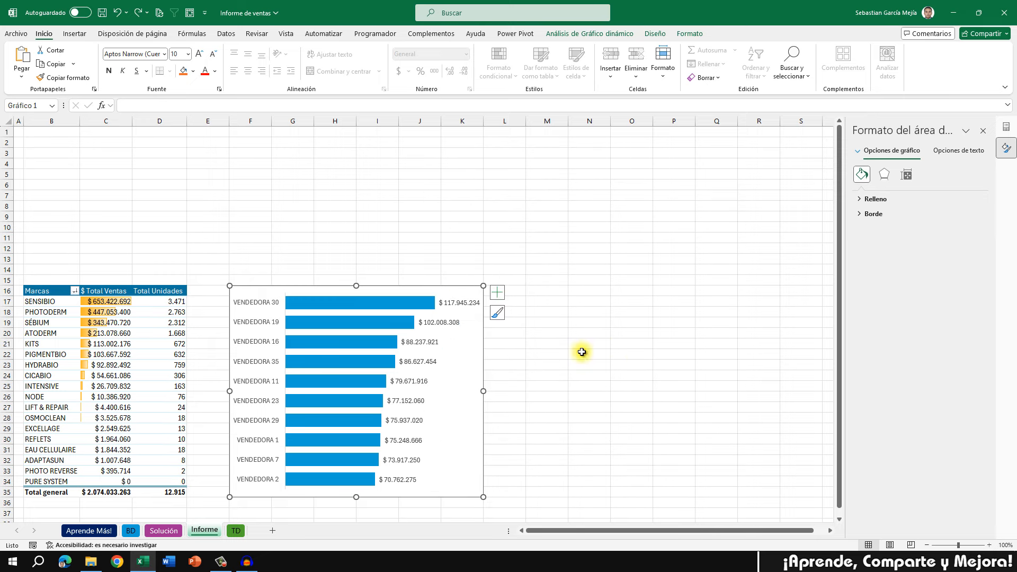
click(858, 215)
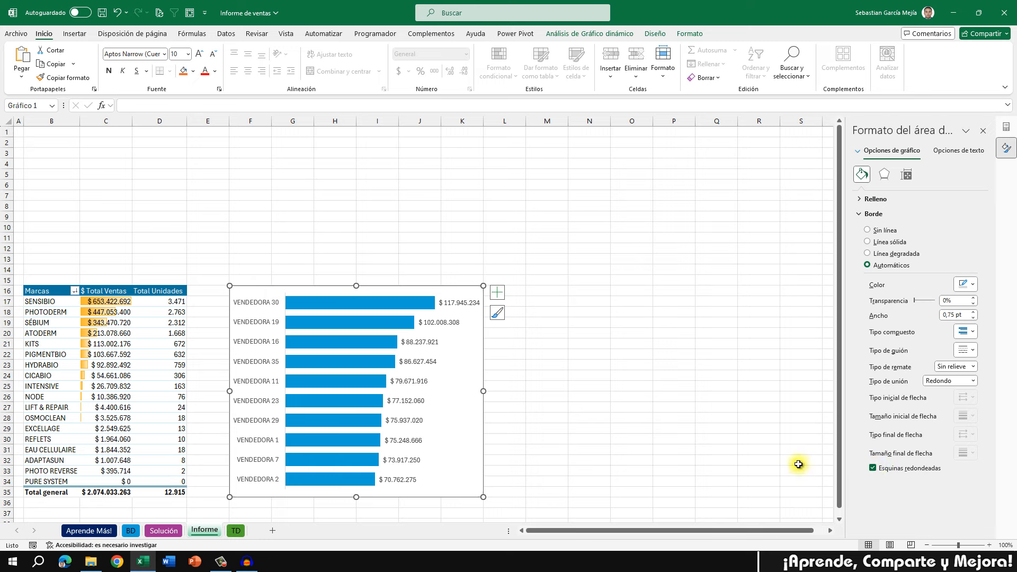
click(595, 355)
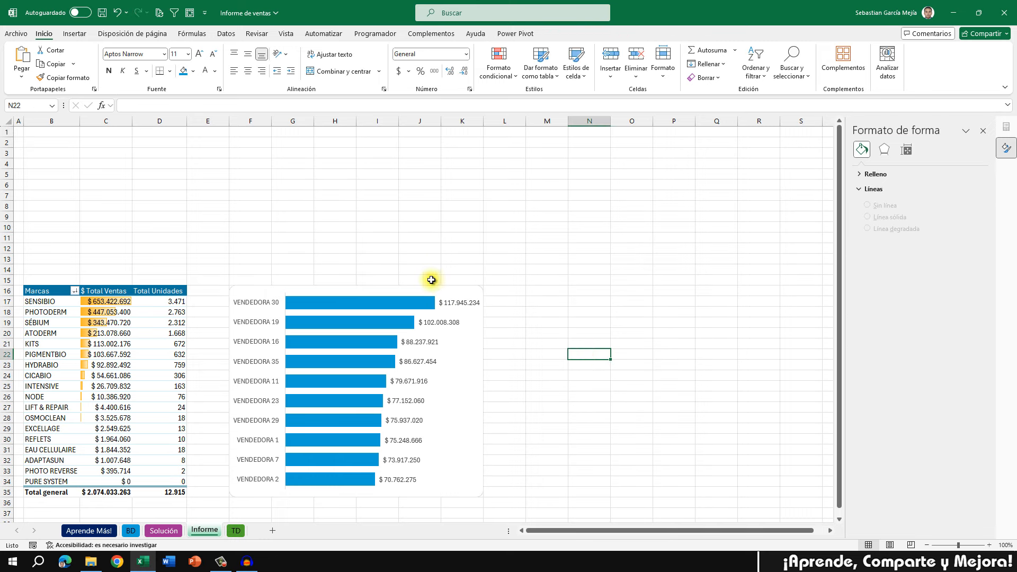
- Apply the outer shadow preset offset to the lower right to the seller chart's area on Informe
click(467, 285)
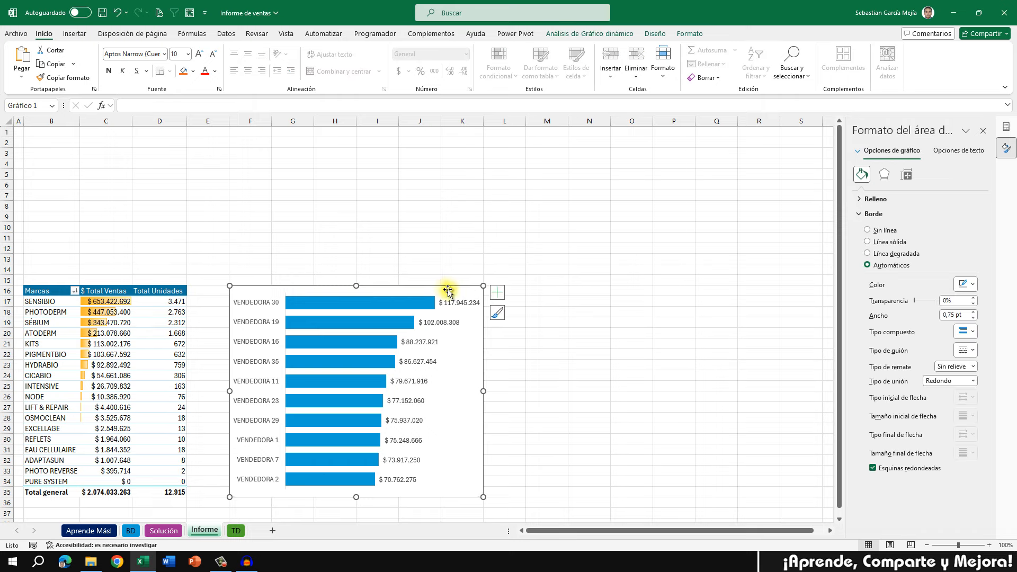
click(889, 176)
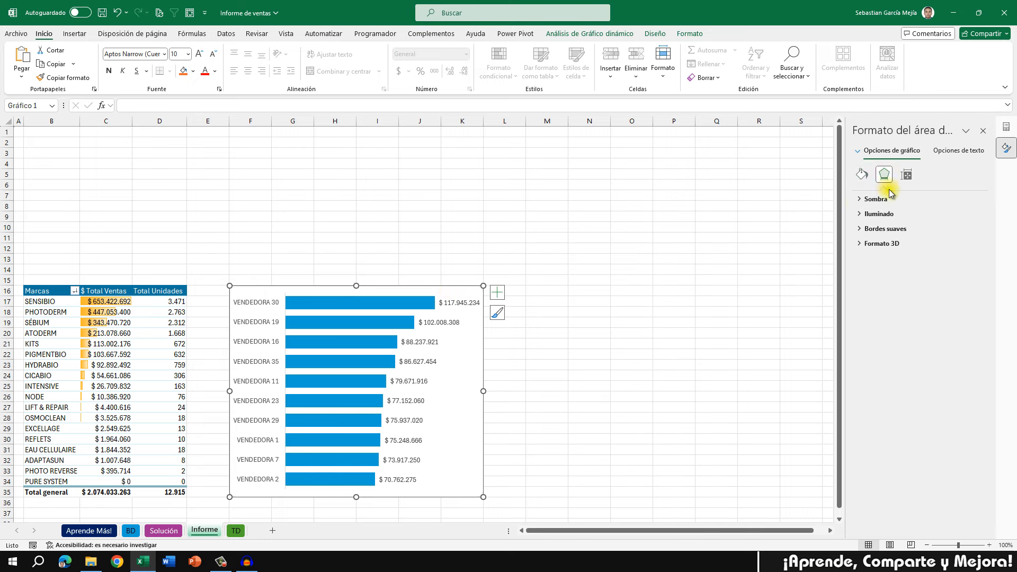
click(858, 201)
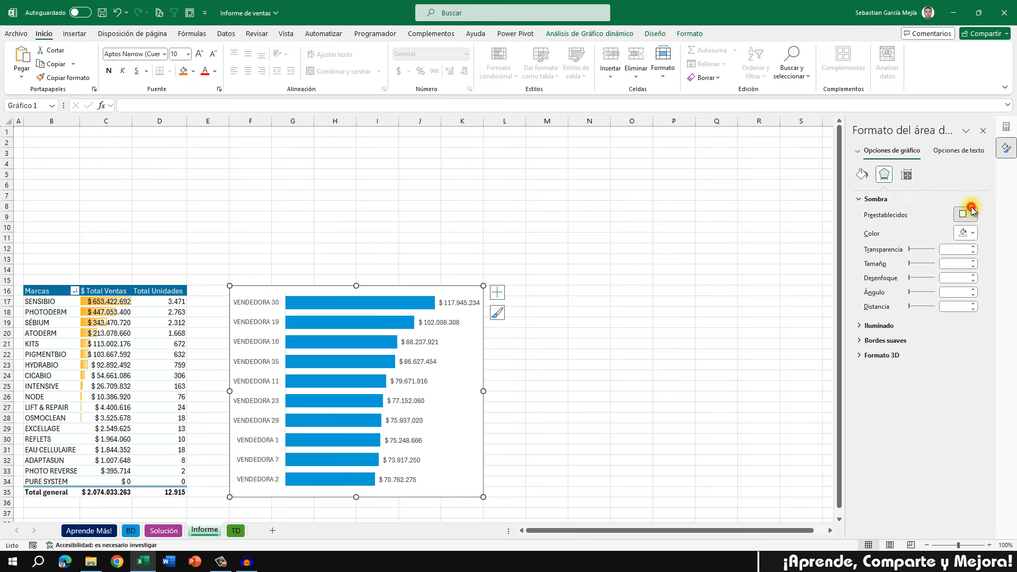
click(964, 213)
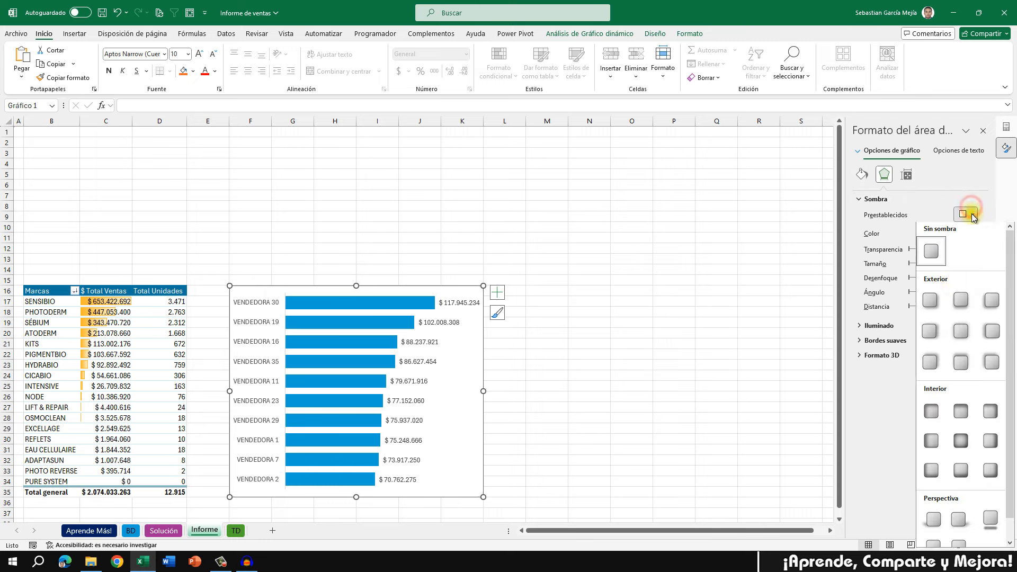
click(931, 303)
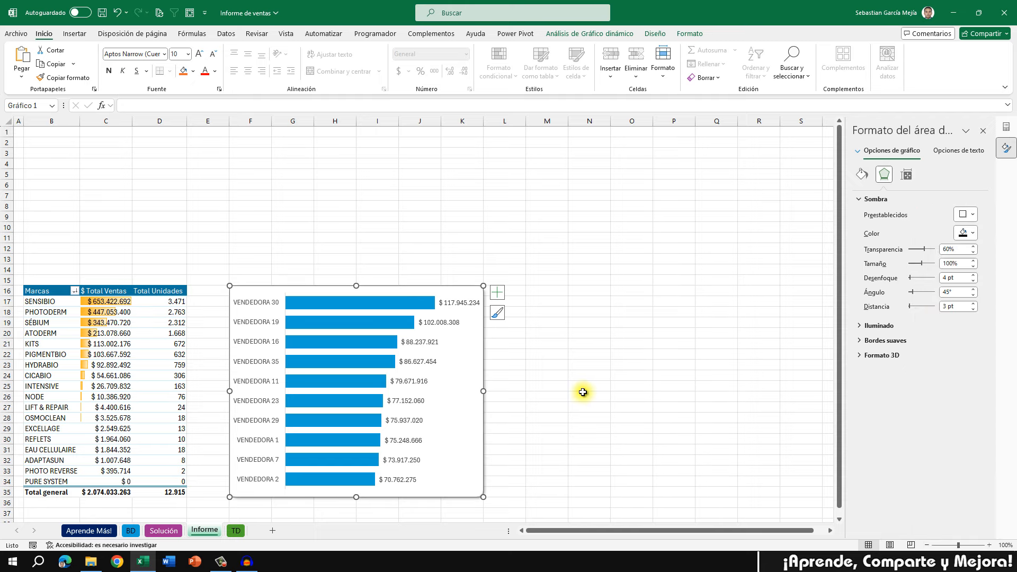
click(563, 394)
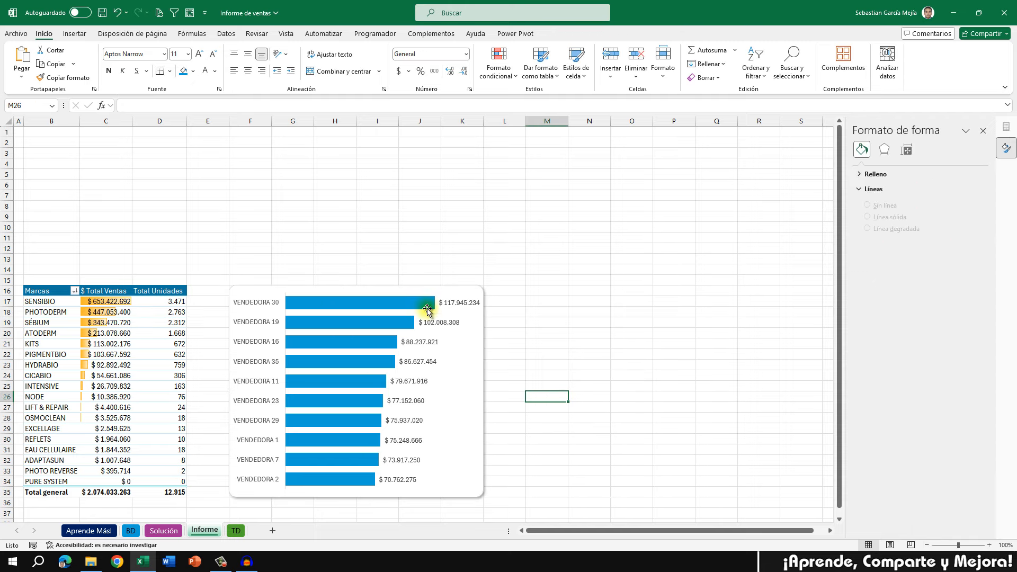
click(556, 289)
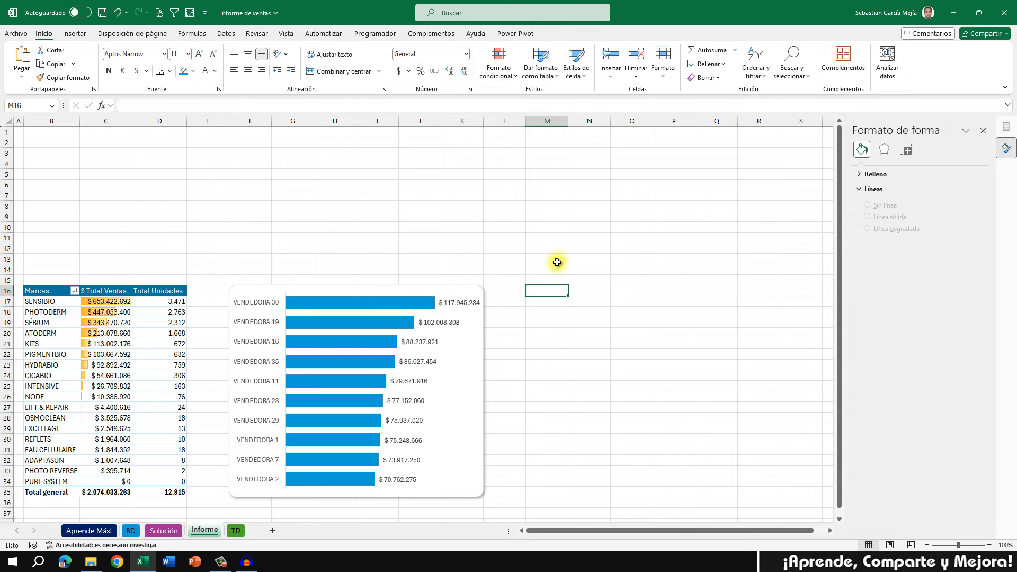
- Insert a pivot table from Tabla_Ventas at cell F10 of the TD sheet, with Tipo Cliente in rows and the sum of Total Venta as values
click(174, 529)
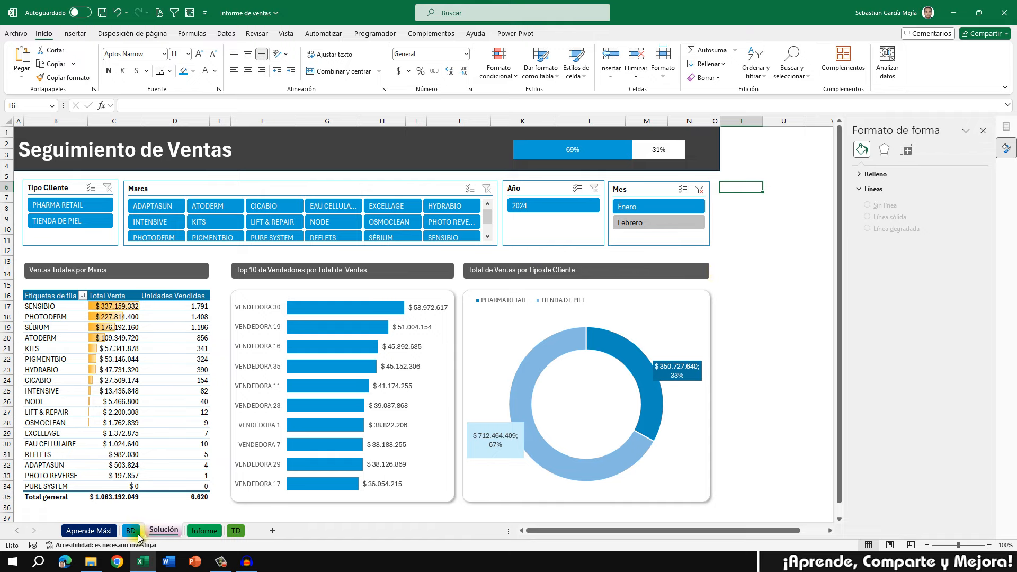
click(131, 531)
scroll(293, 284, up, 2)
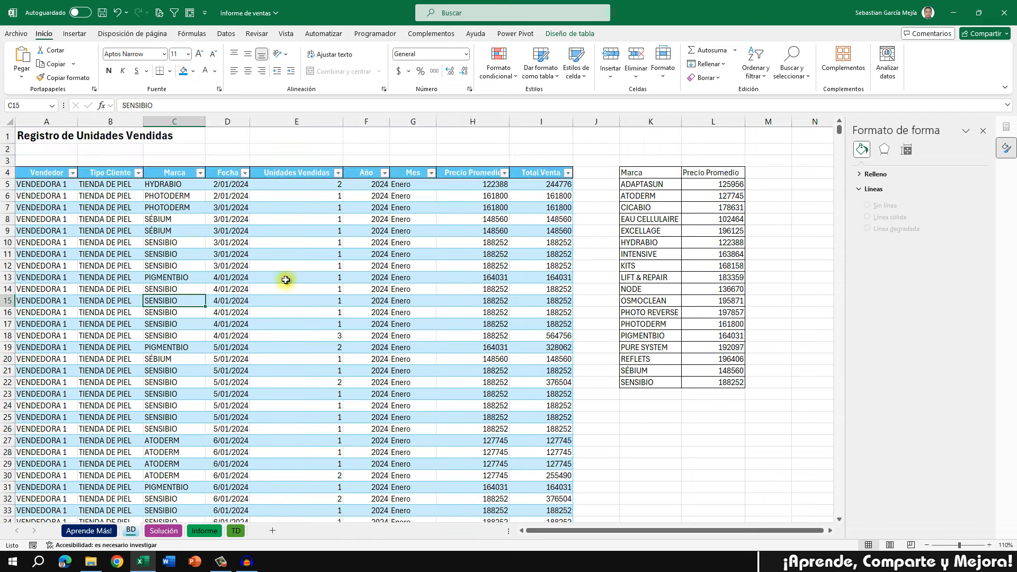
click(193, 245)
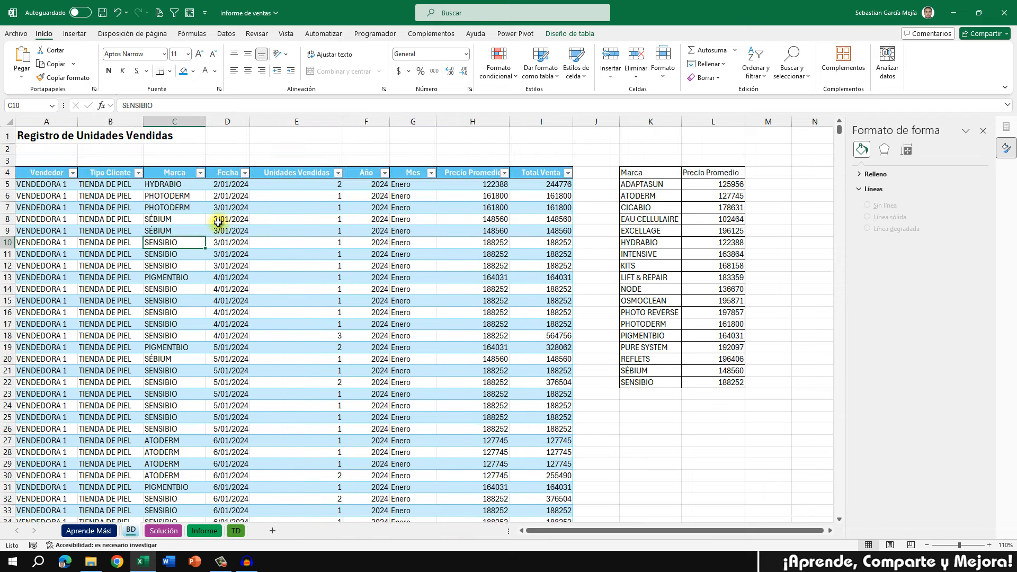
click(75, 33)
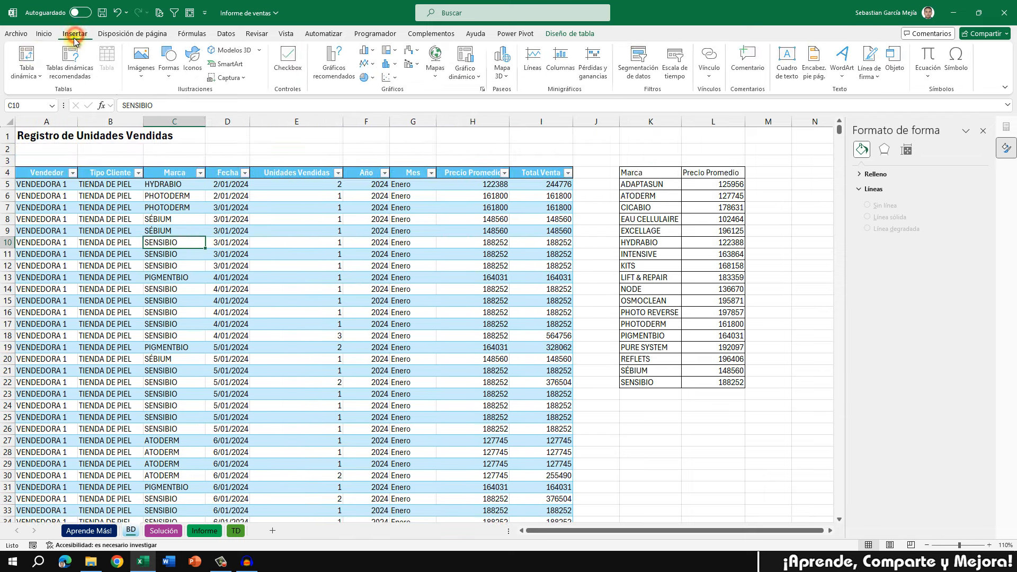
click(27, 55)
click(360, 239)
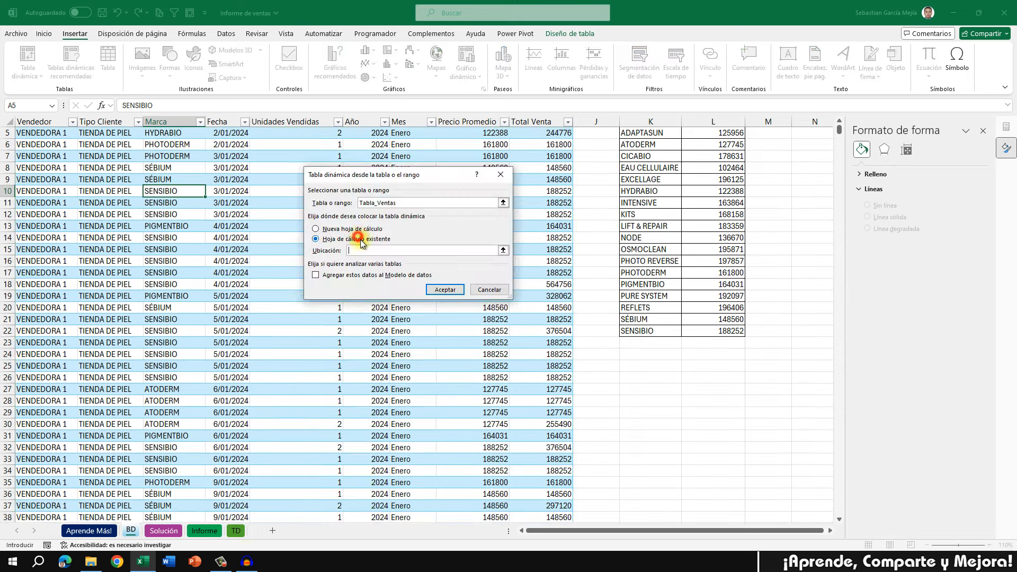
click(238, 535)
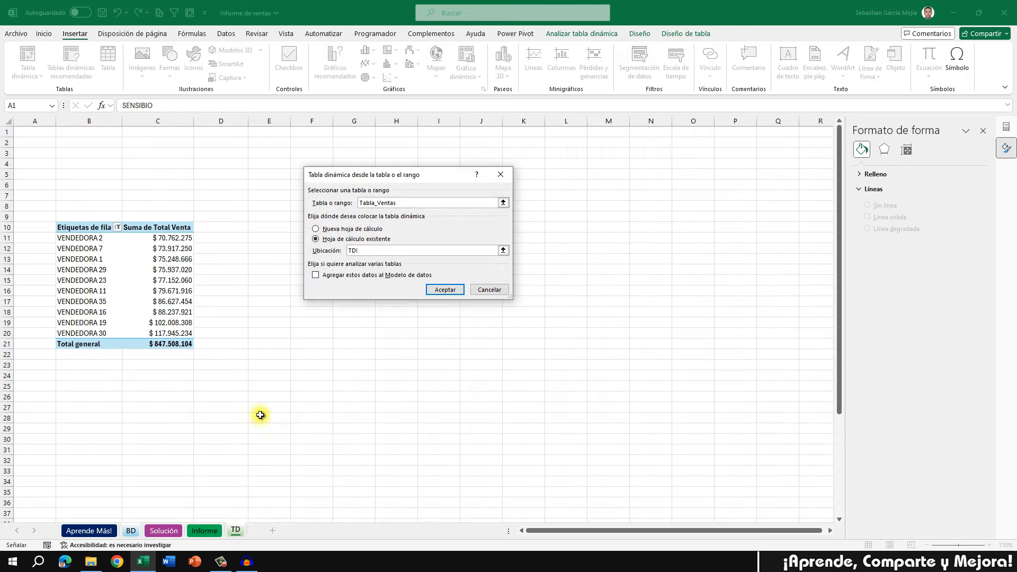
click(294, 230)
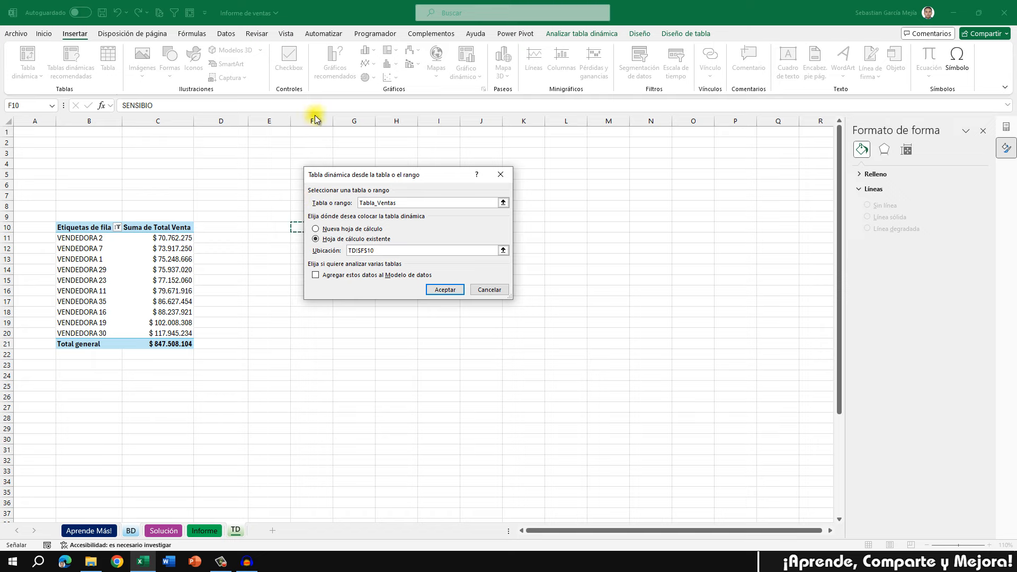
click(442, 289)
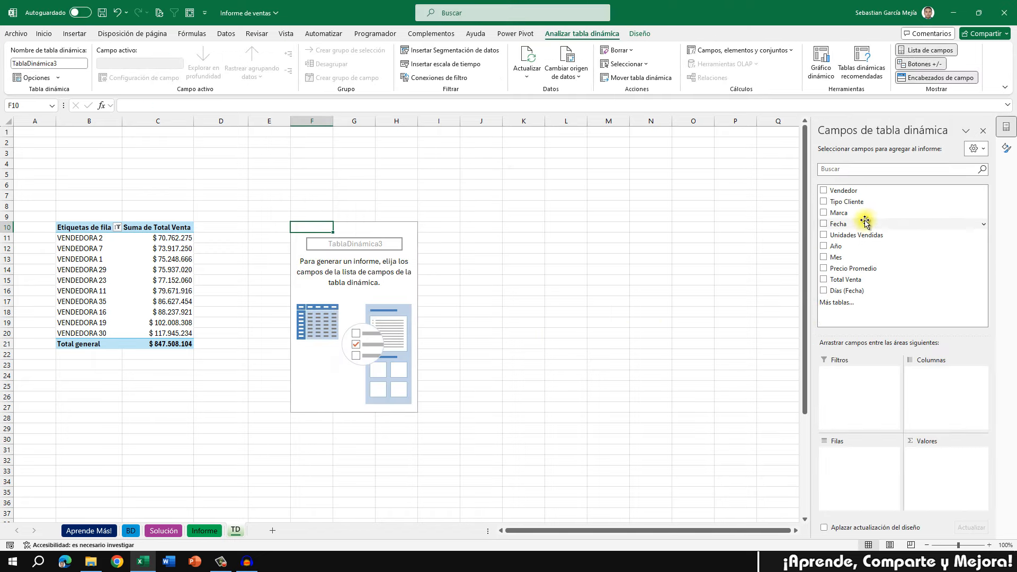
drag(863, 205, 862, 462)
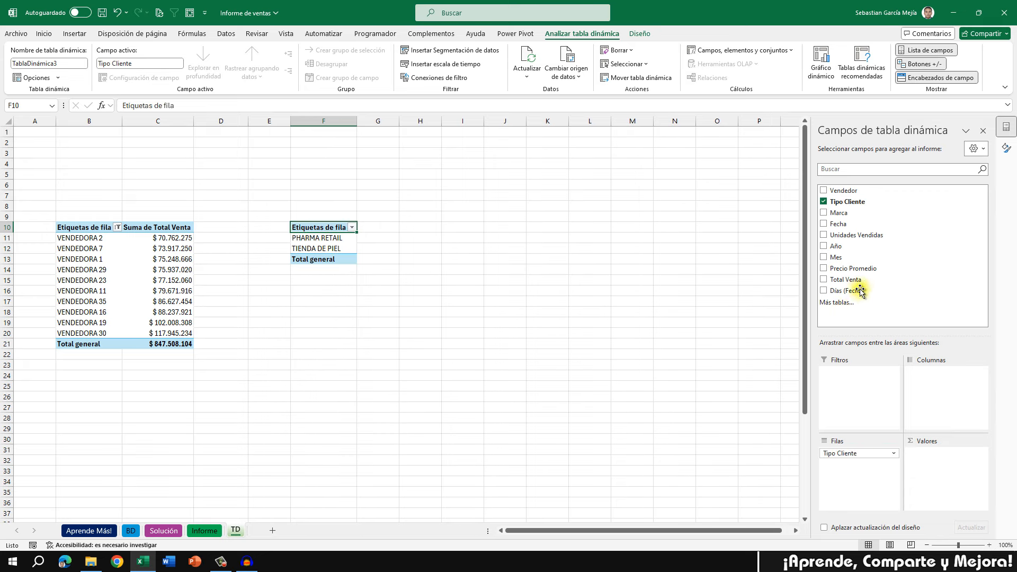
drag(854, 282, 927, 465)
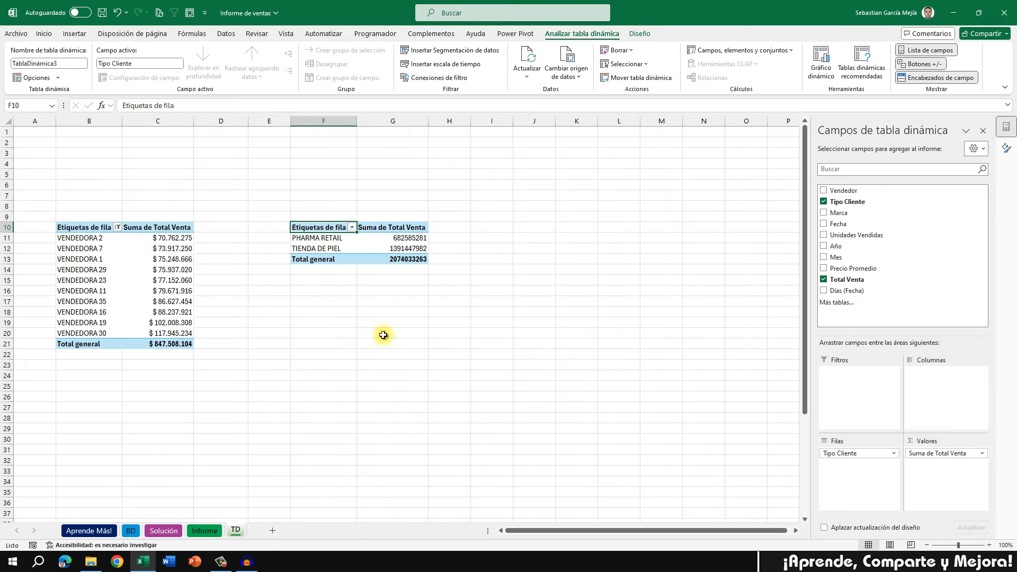
- Format the client type pivot table's Total Venta values as currency (Moneda) with the $ symbol and 0 decimals
right_click(402, 240)
click(447, 295)
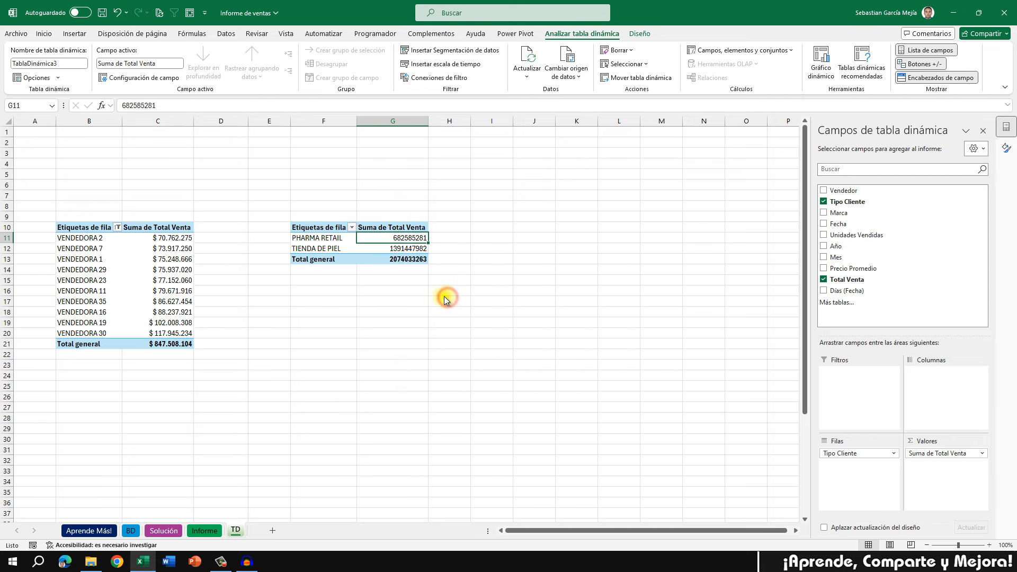
click(331, 225)
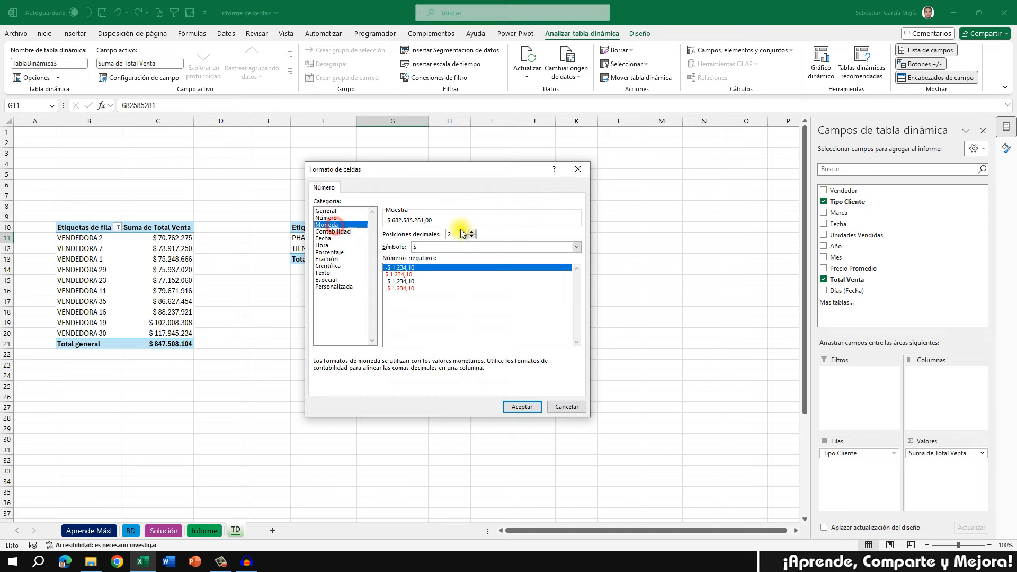
click(471, 237)
click(472, 237)
click(471, 236)
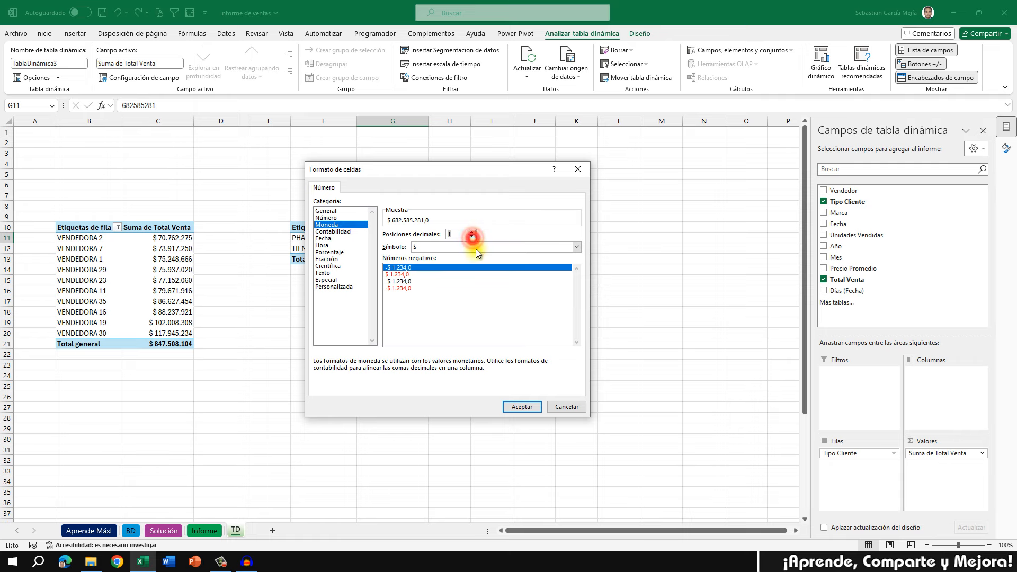
click(472, 236)
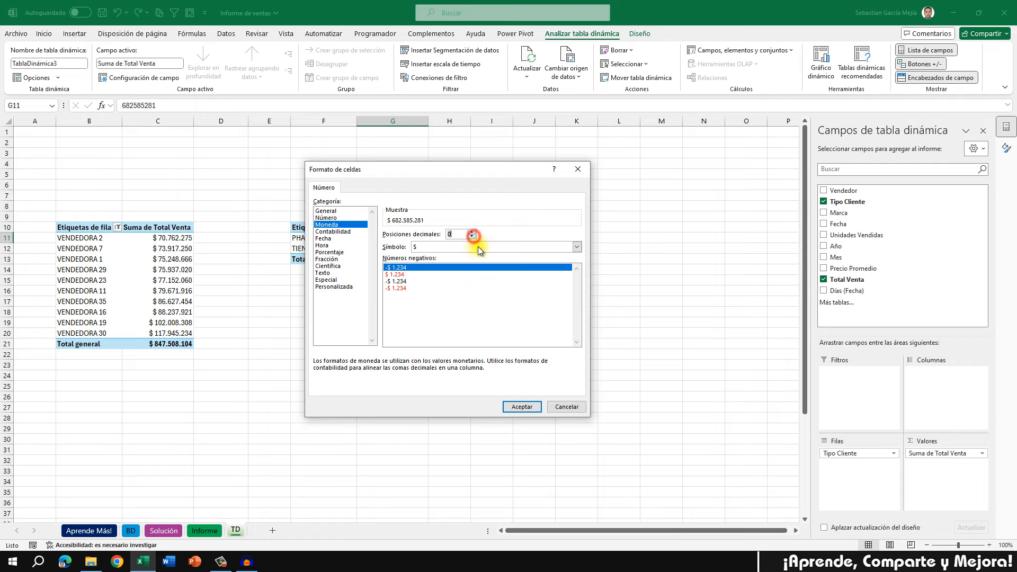
click(521, 406)
click(435, 301)
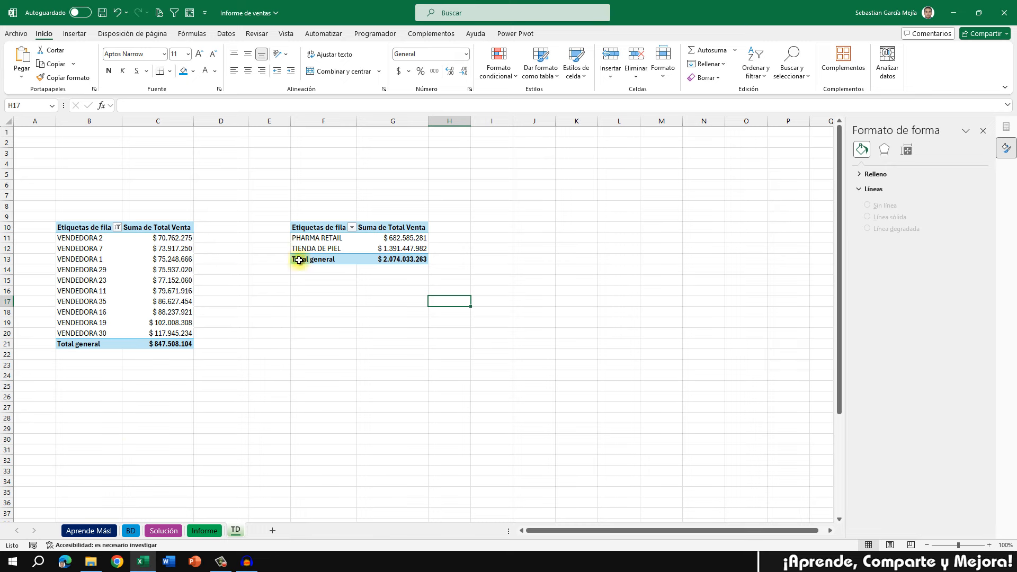
drag(317, 228, 390, 262)
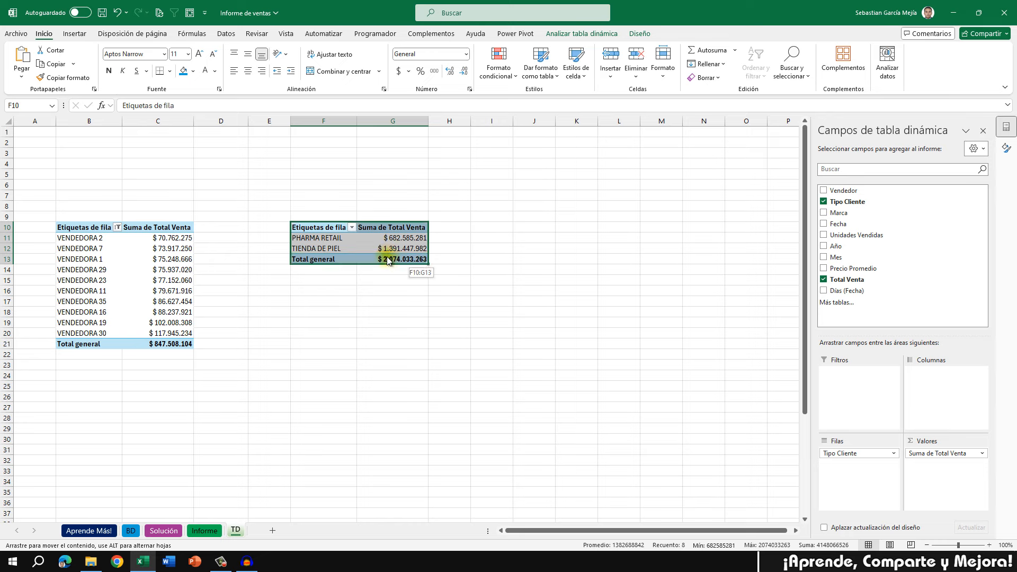
click(243, 285)
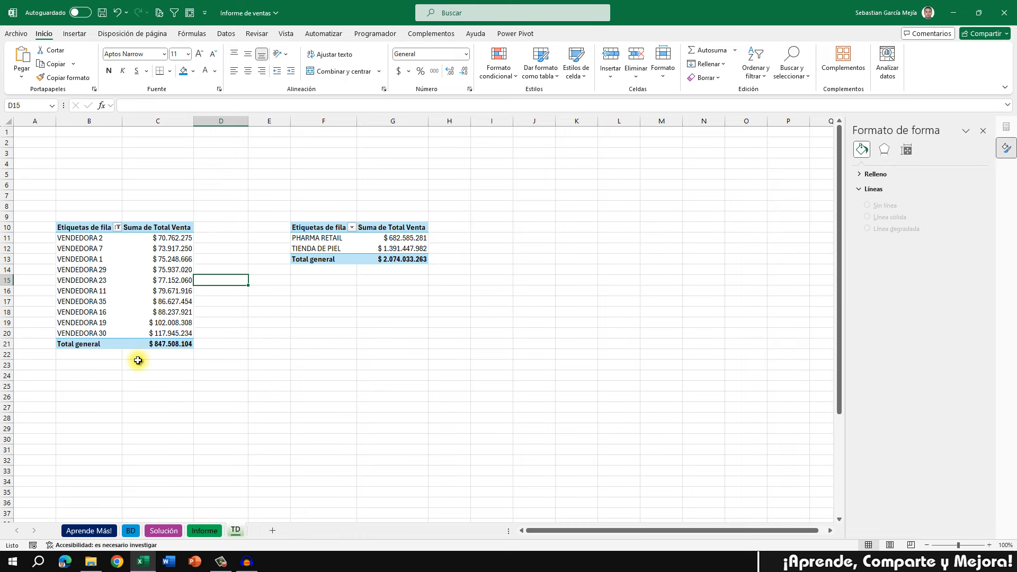
click(351, 276)
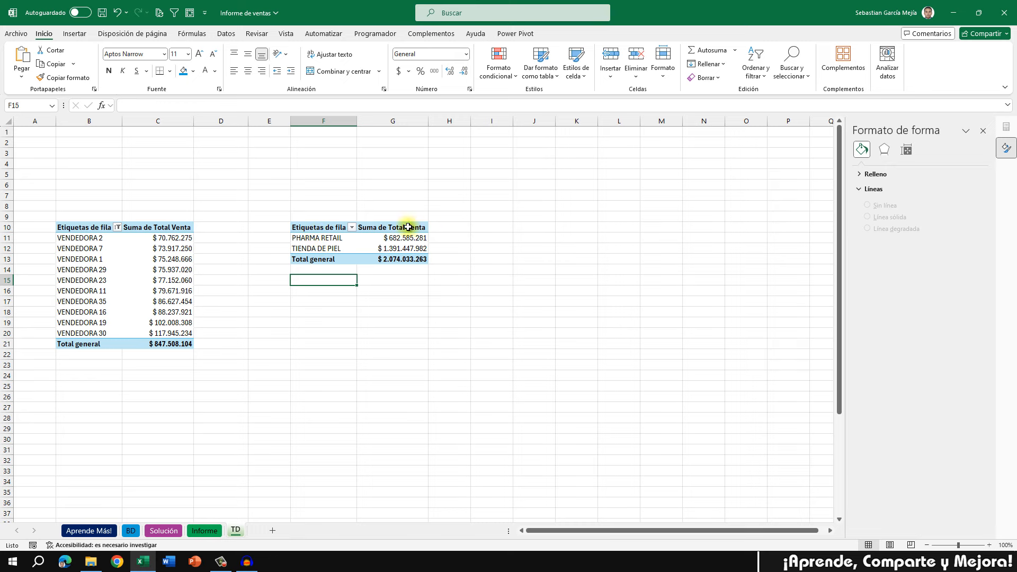
click(473, 238)
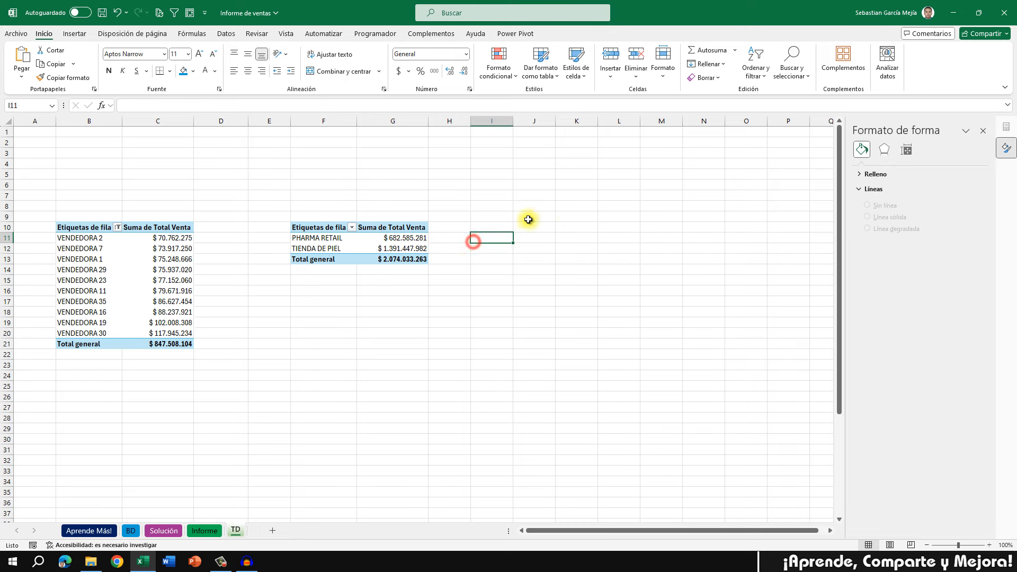
click(566, 223)
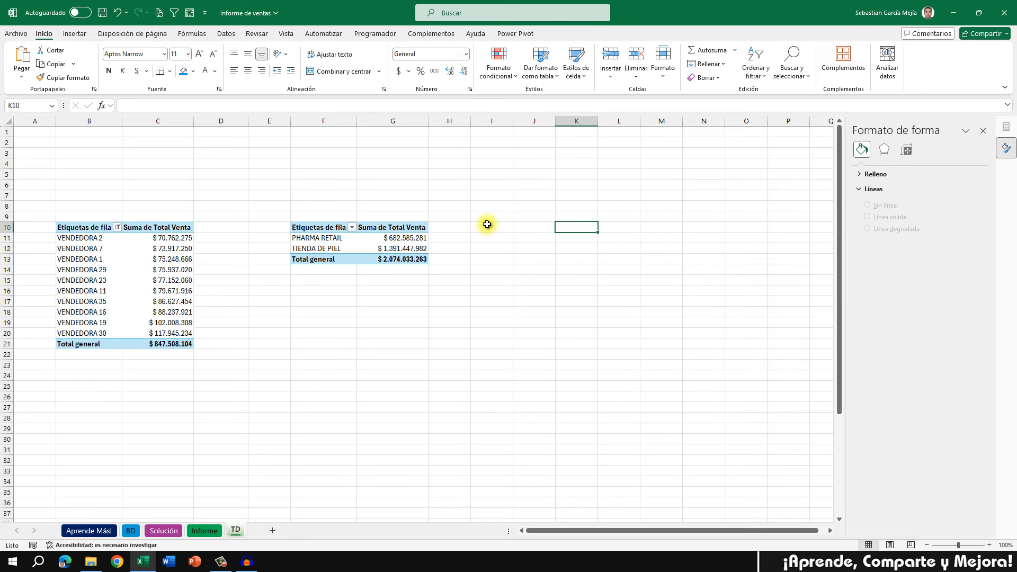
click(323, 337)
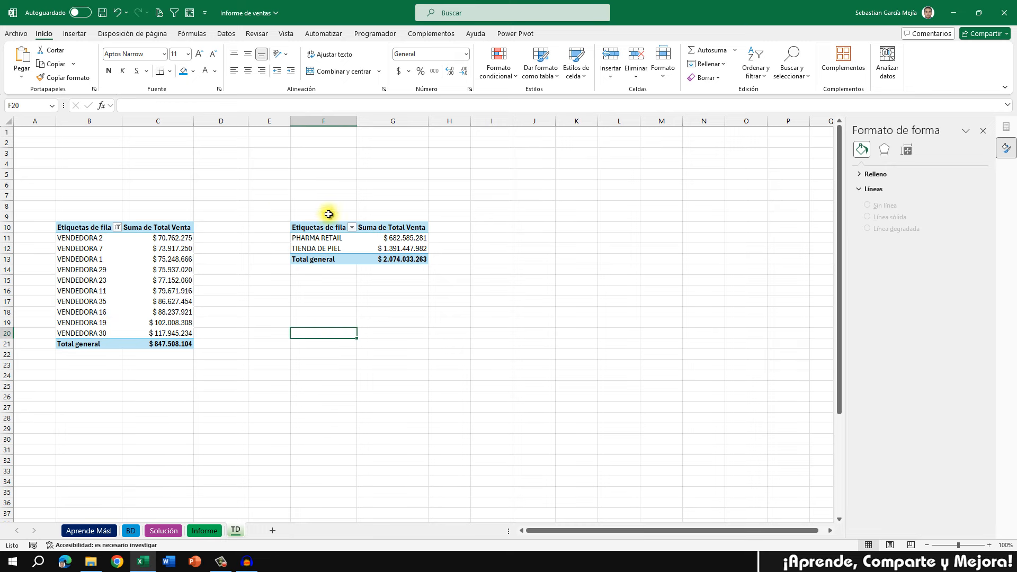
- Enter the heading "TD Ventas por Vendedor" in B8 above the seller pivot table and make it bold at size 12
click(98, 205)
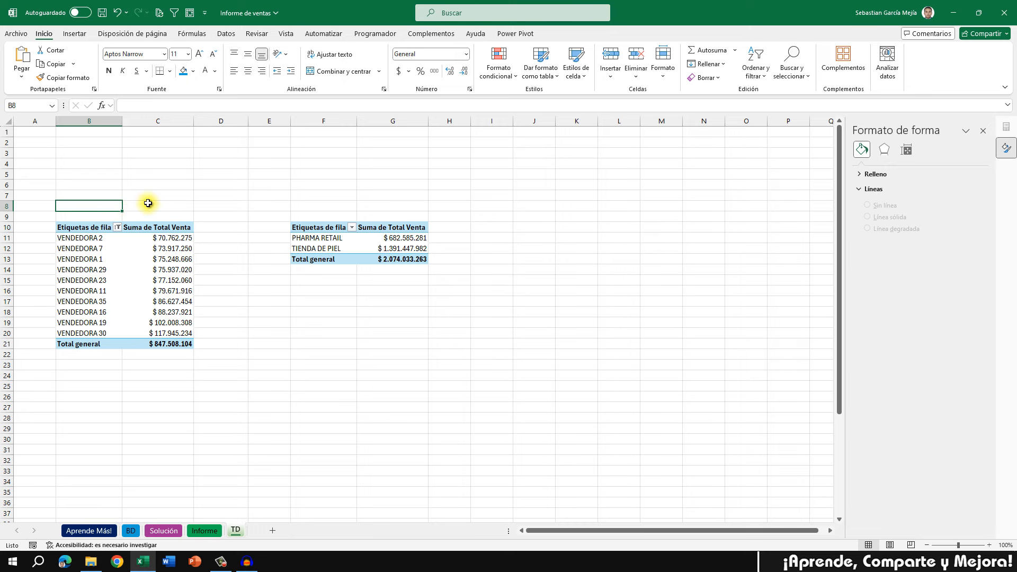
text(TD Ventas por Vende)
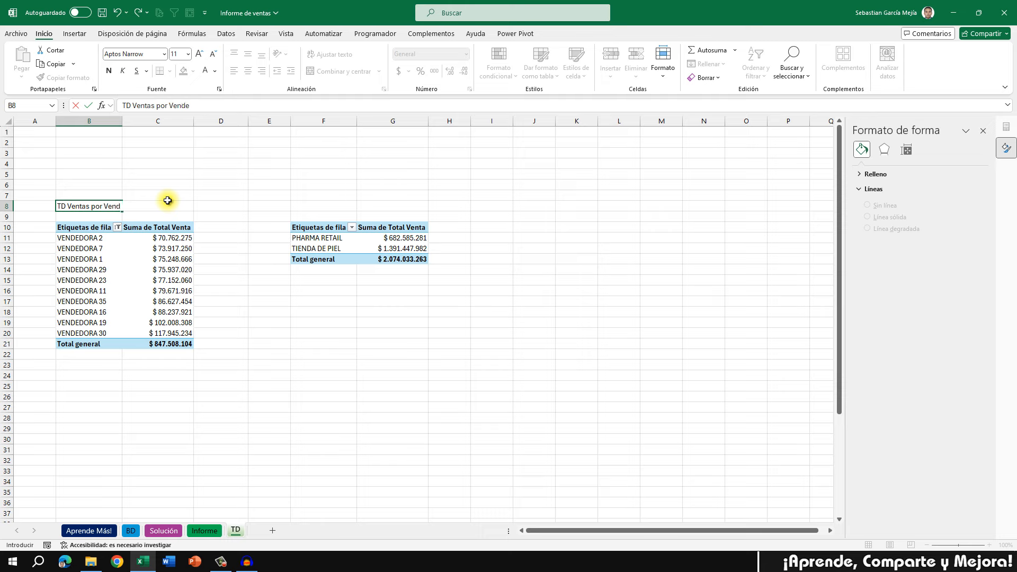
text(r)
key(Return)
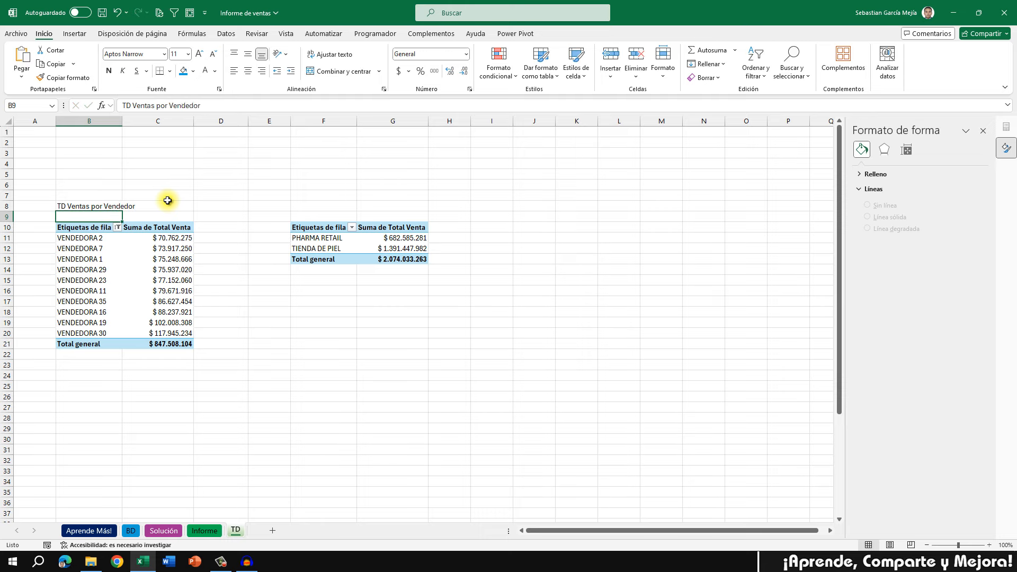
click(94, 205)
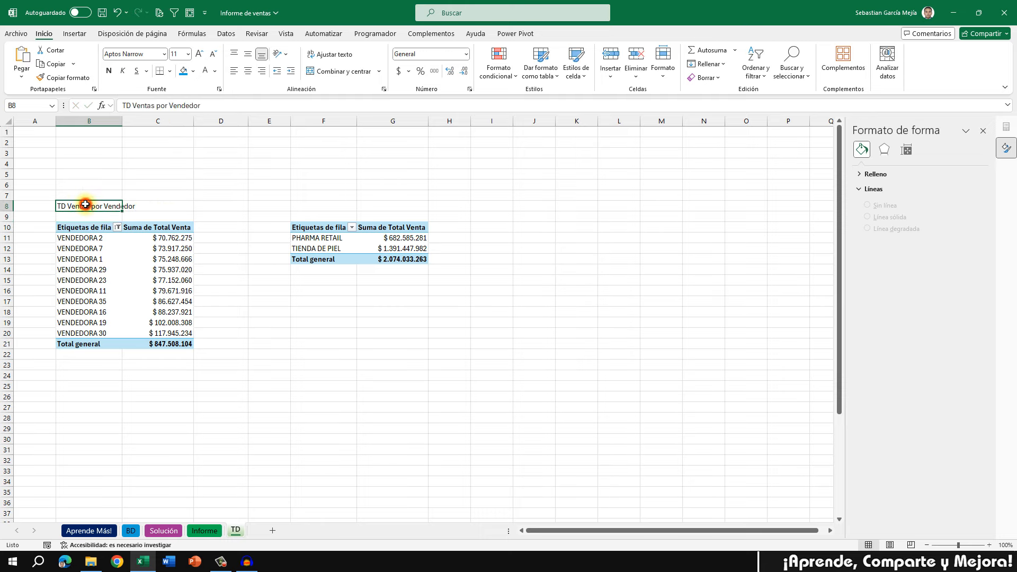
click(108, 70)
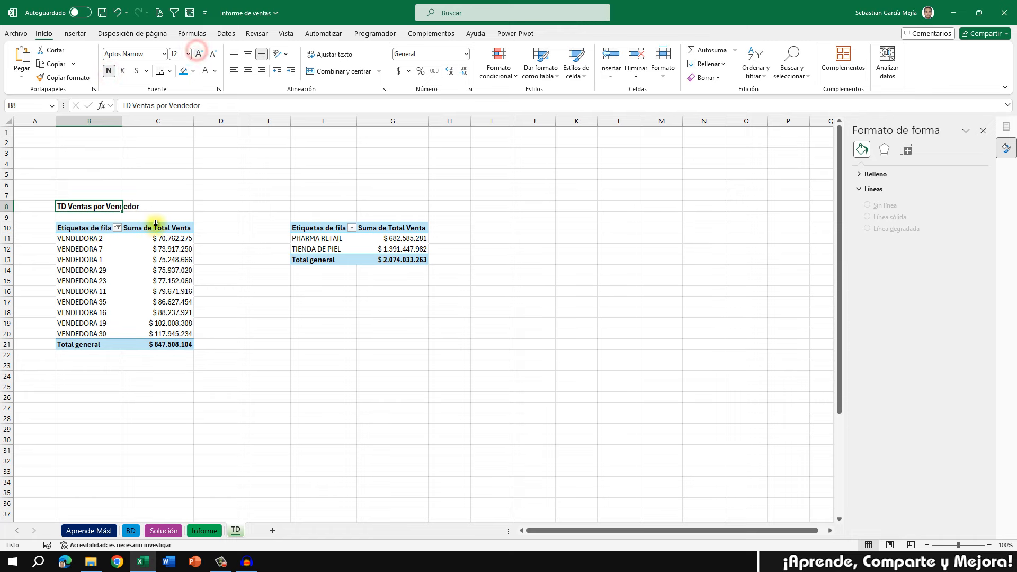
click(330, 188)
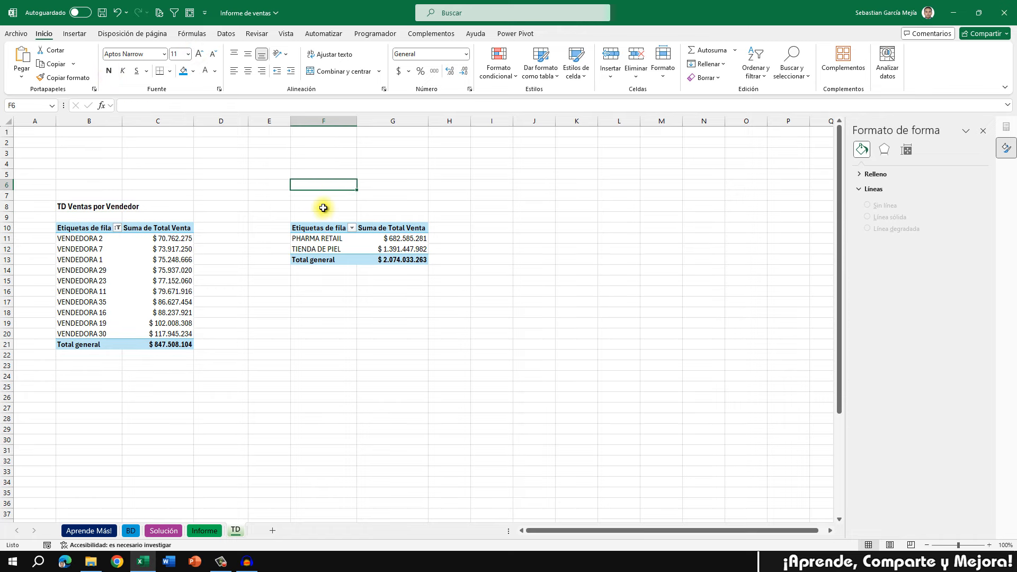
click(323, 204)
click(89, 136)
mouse_move(89, 138)
mouse_down()
mouse_move(103, 166)
mouse_move(200, 168)
mouse_up()
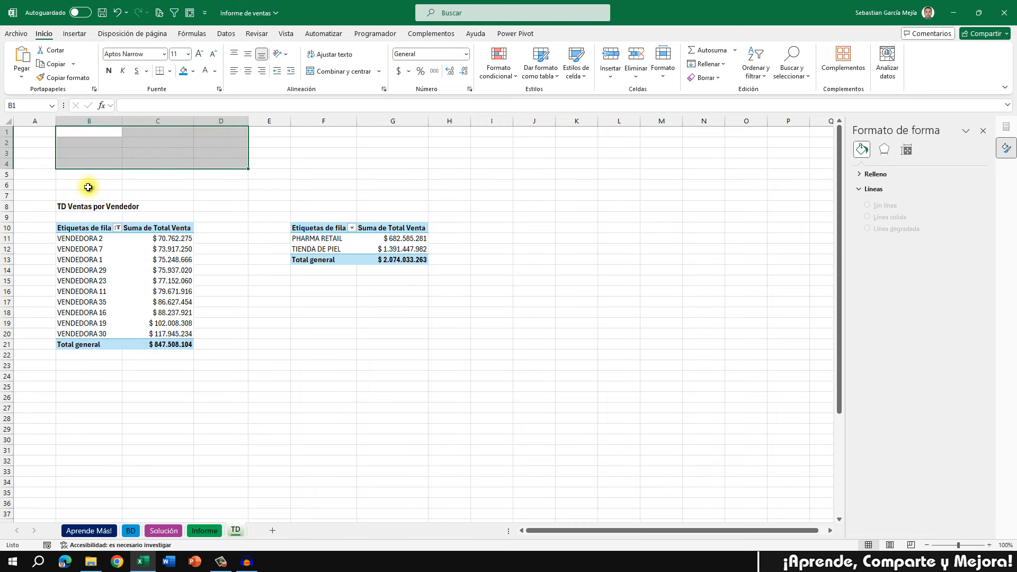
click(106, 160)
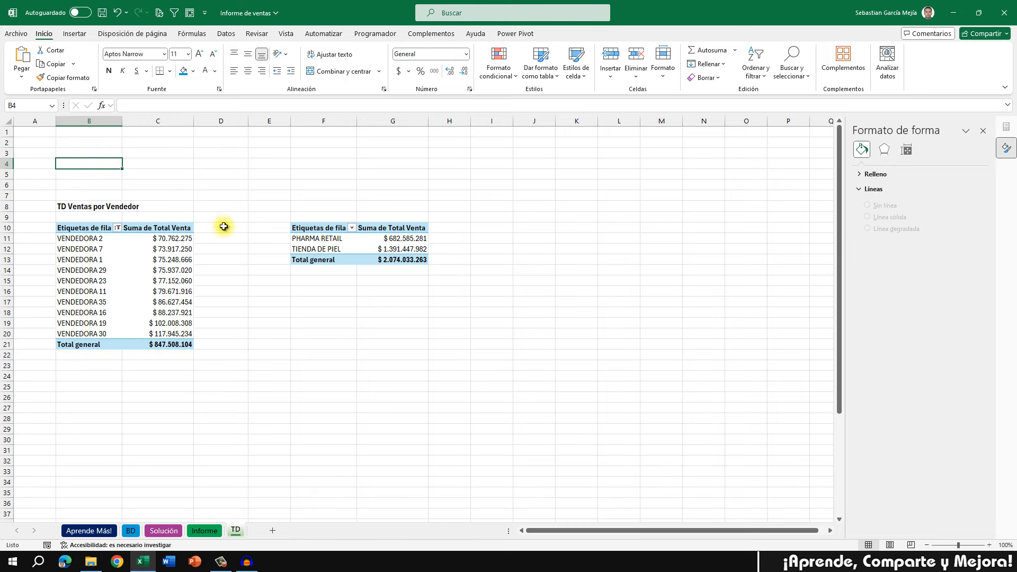
drag(221, 238, 222, 358)
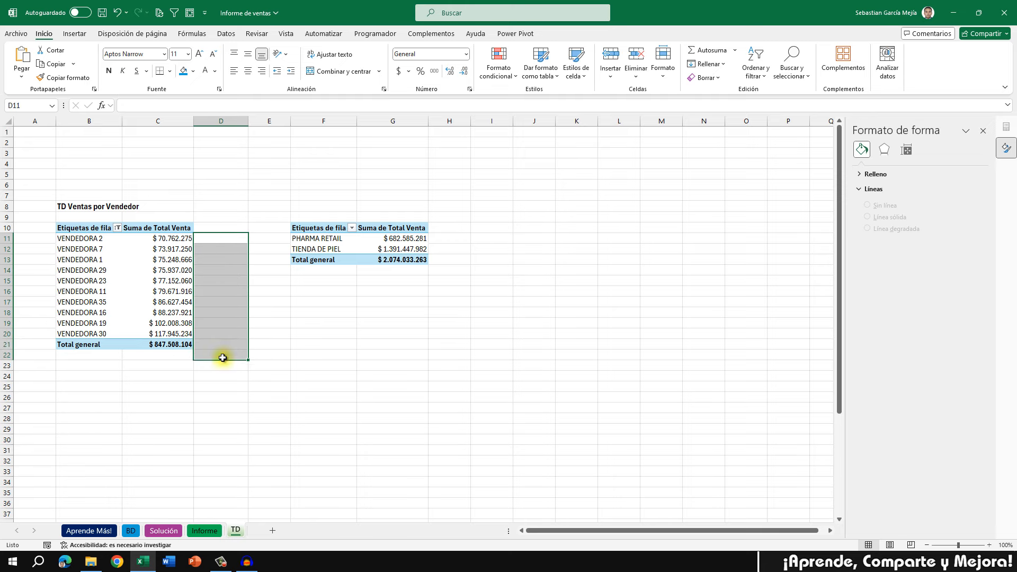
- Insert a doughnut (Anillos) pivot chart from the client type pivot table and place it beside that table, starting around column H
click(397, 238)
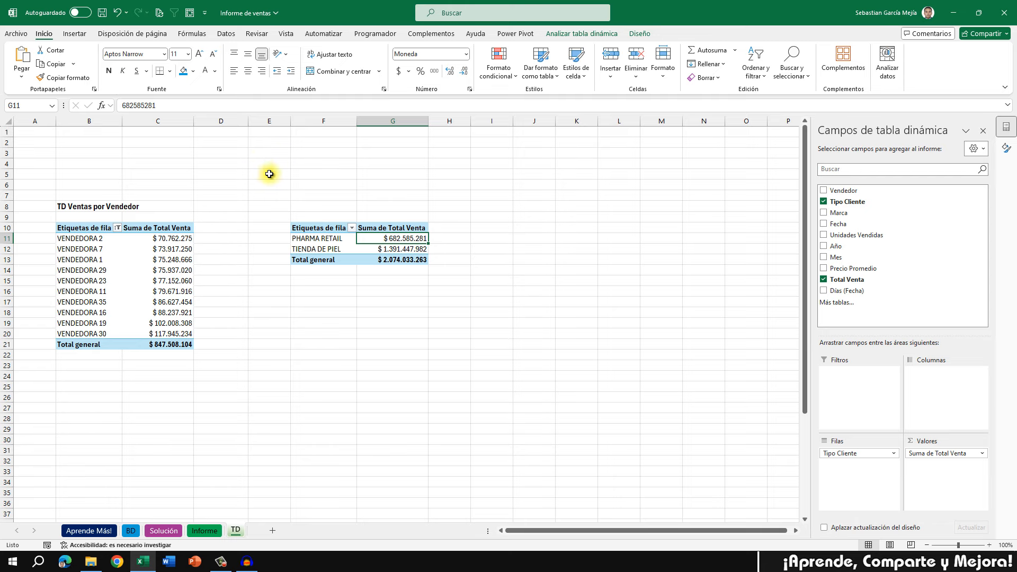
click(75, 34)
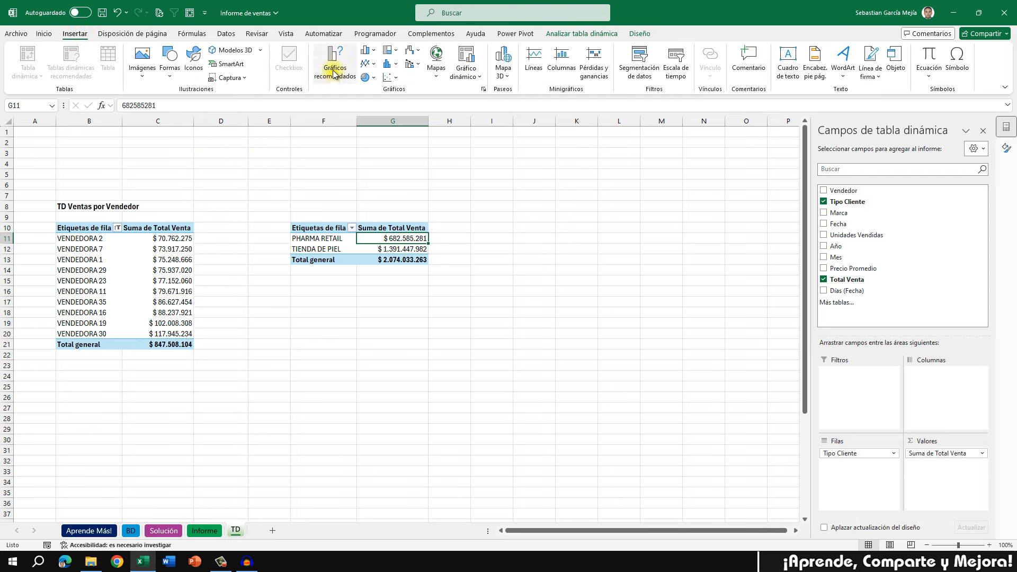
click(337, 62)
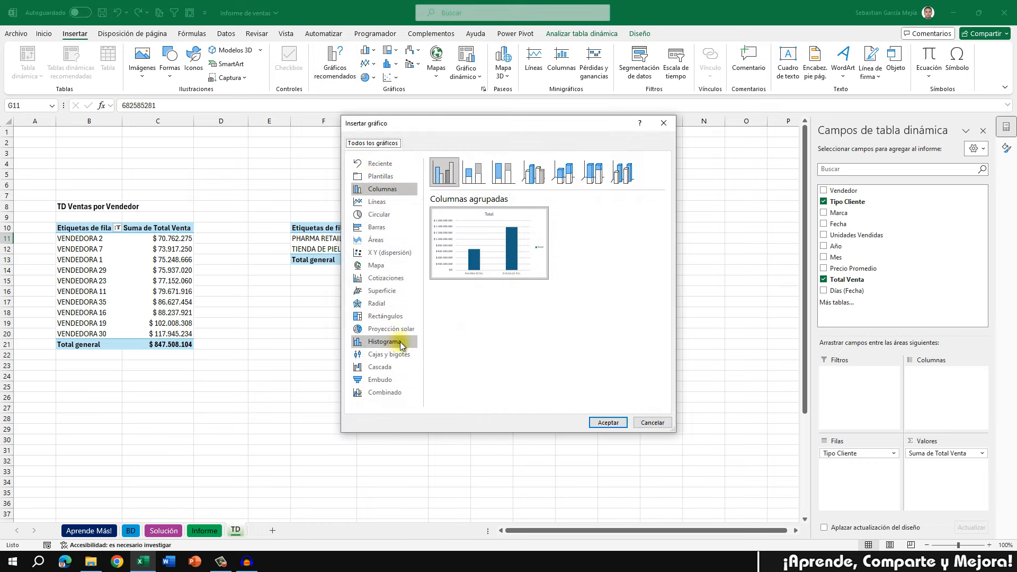
click(392, 215)
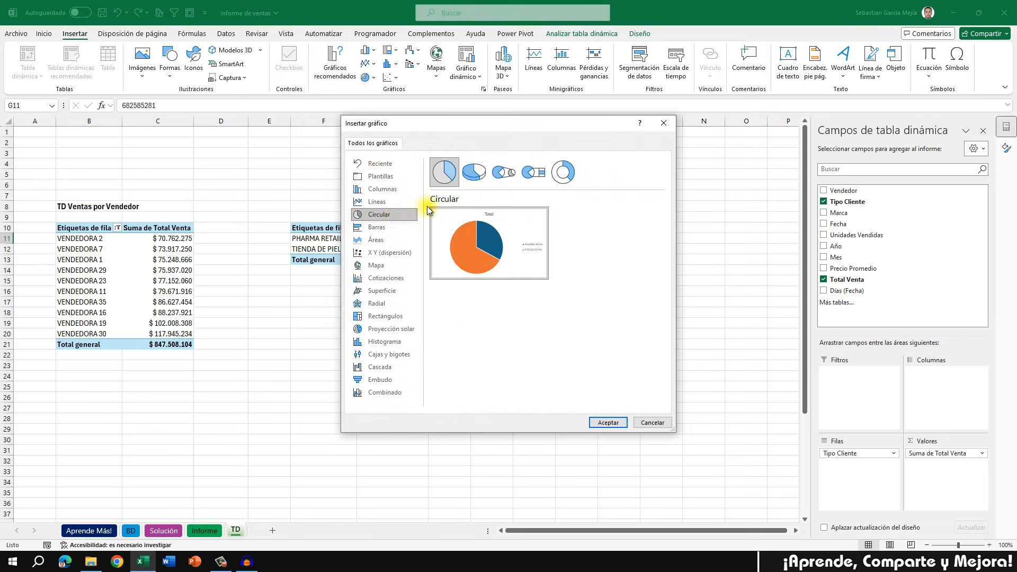
click(563, 173)
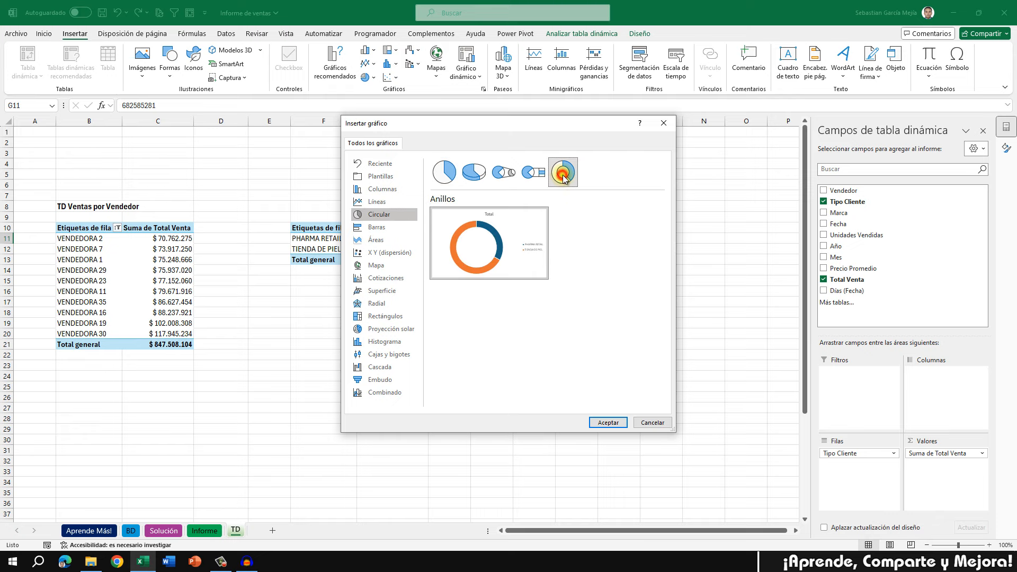
click(612, 422)
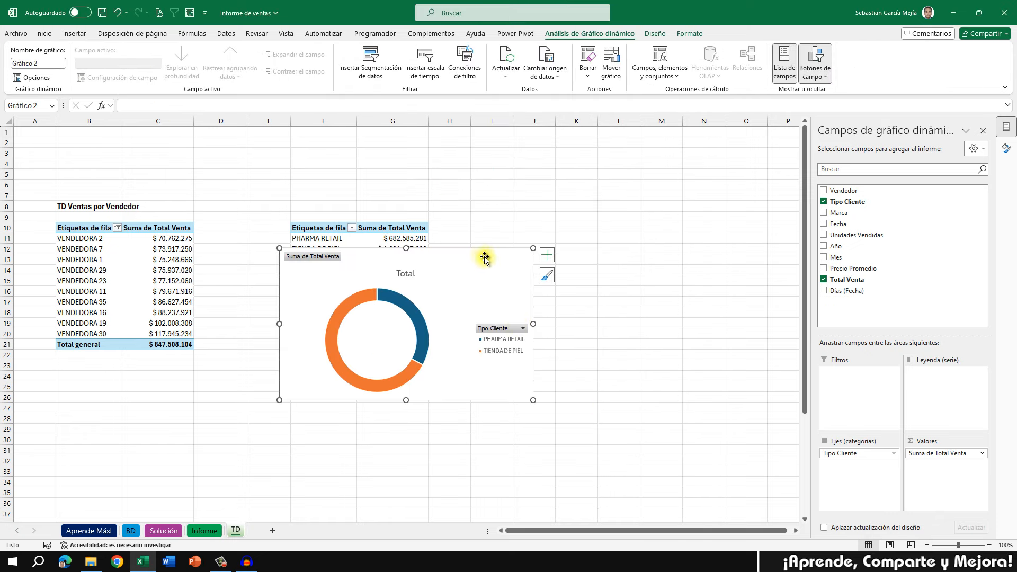
drag(480, 251, 575, 210)
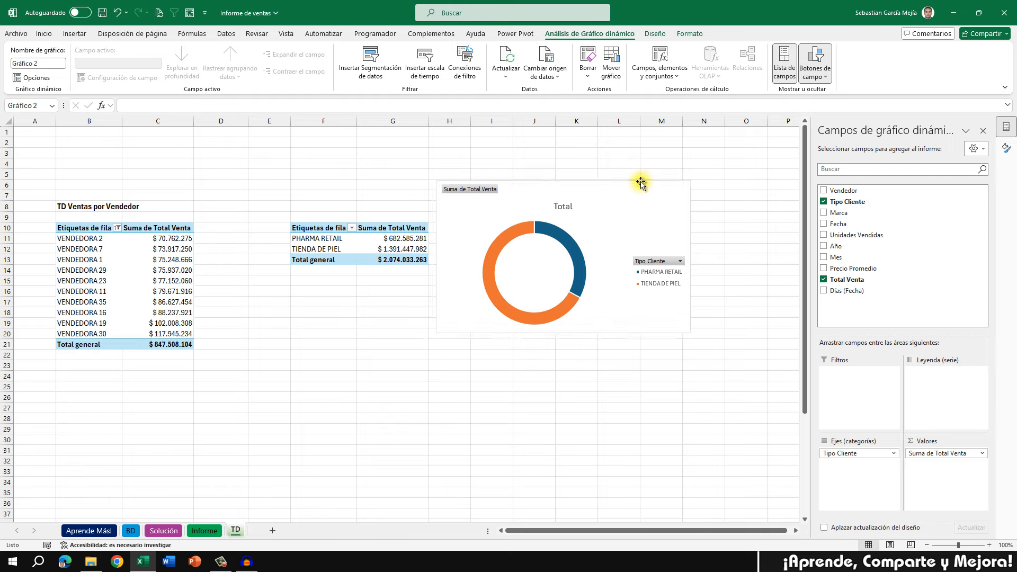
- Hide all field buttons on the doughnut chart and delete its Total title
right_click(660, 264)
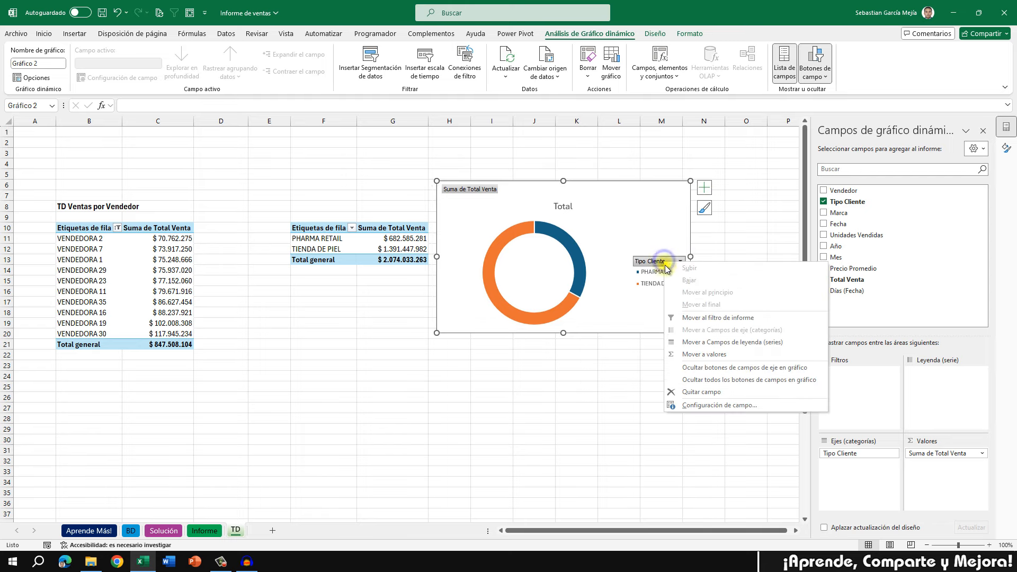
click(732, 379)
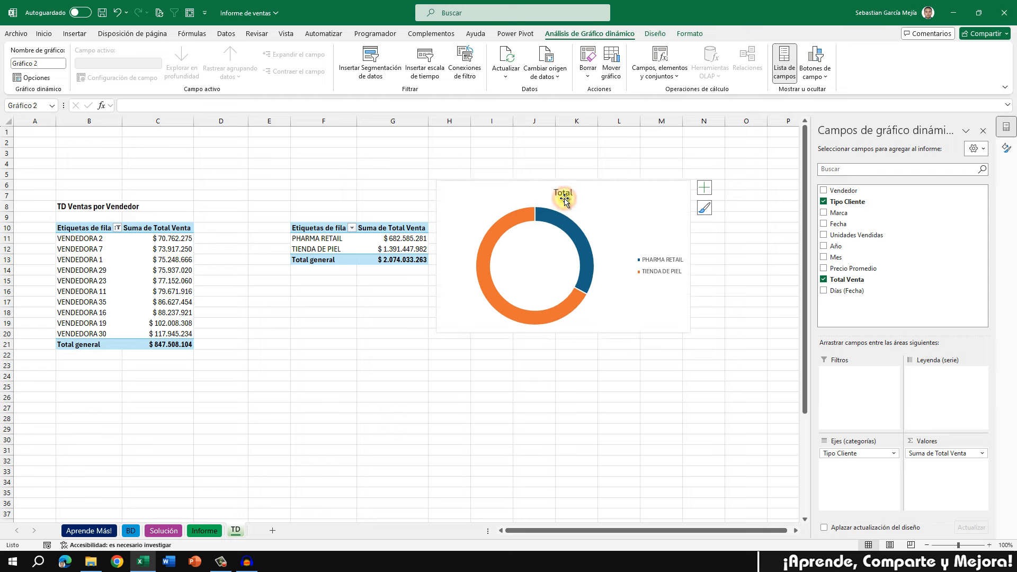
key(Delete)
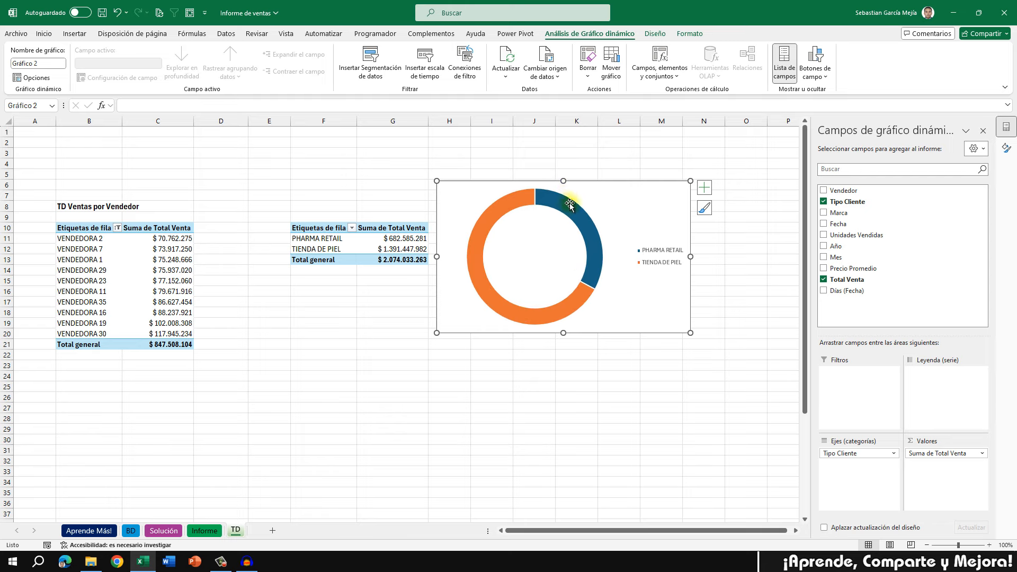
- Change the doughnut chart's colours to the light blue monochromatic palette
click(655, 33)
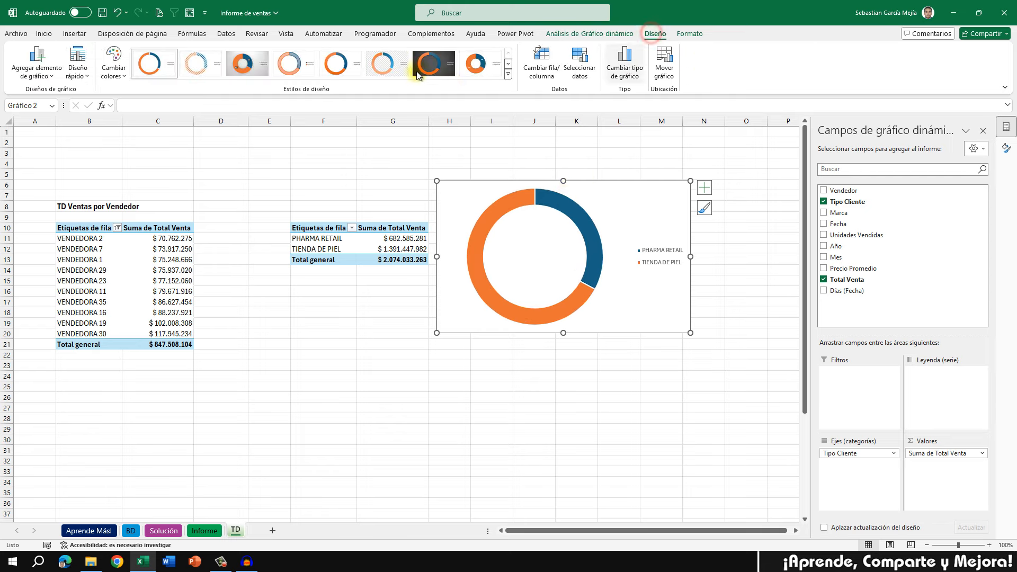
click(508, 77)
click(114, 67)
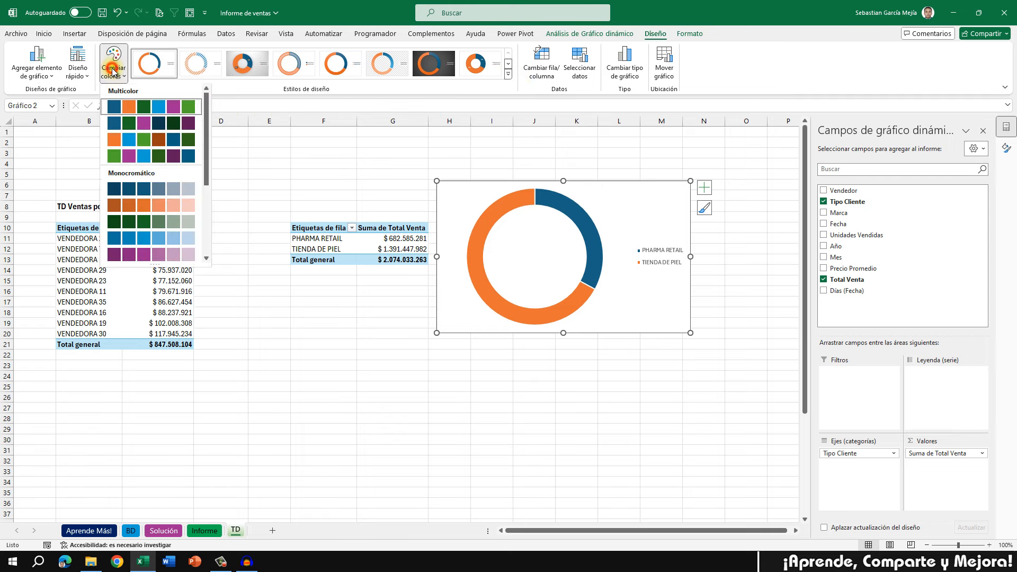
click(162, 239)
- Add data labels to the doughnut chart showing both the value and the percentage
click(702, 192)
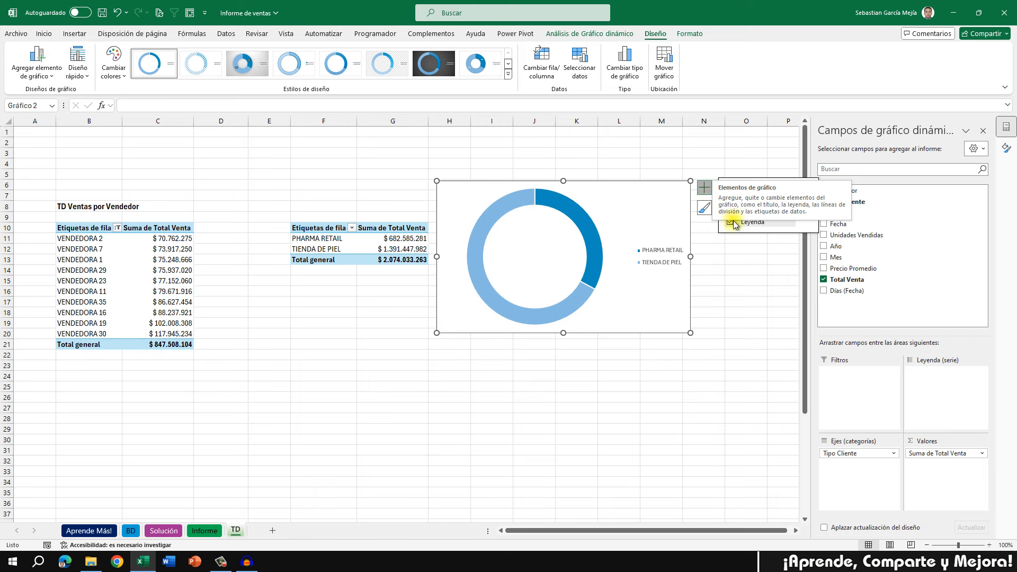
click(730, 212)
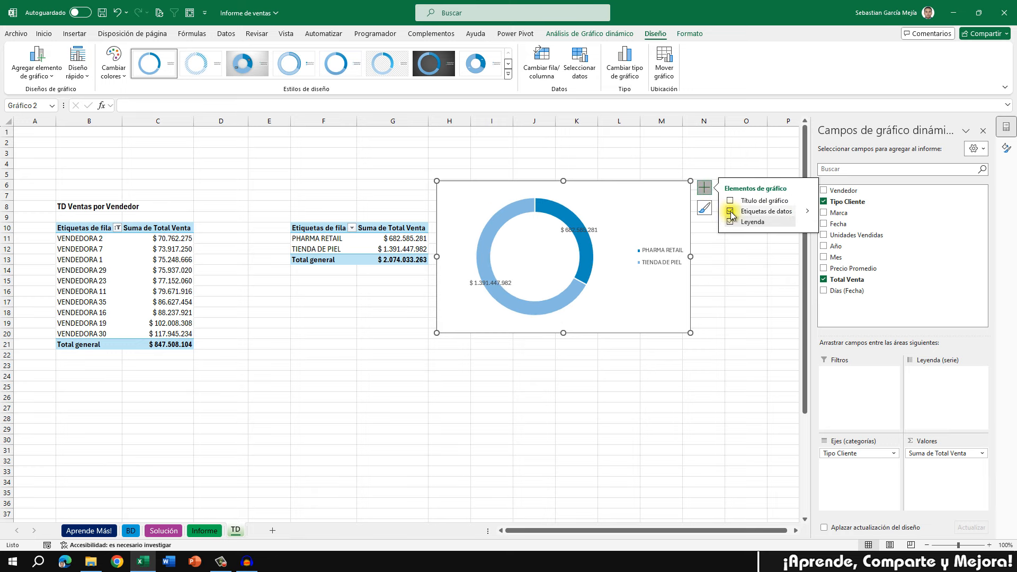
click(808, 214)
click(843, 235)
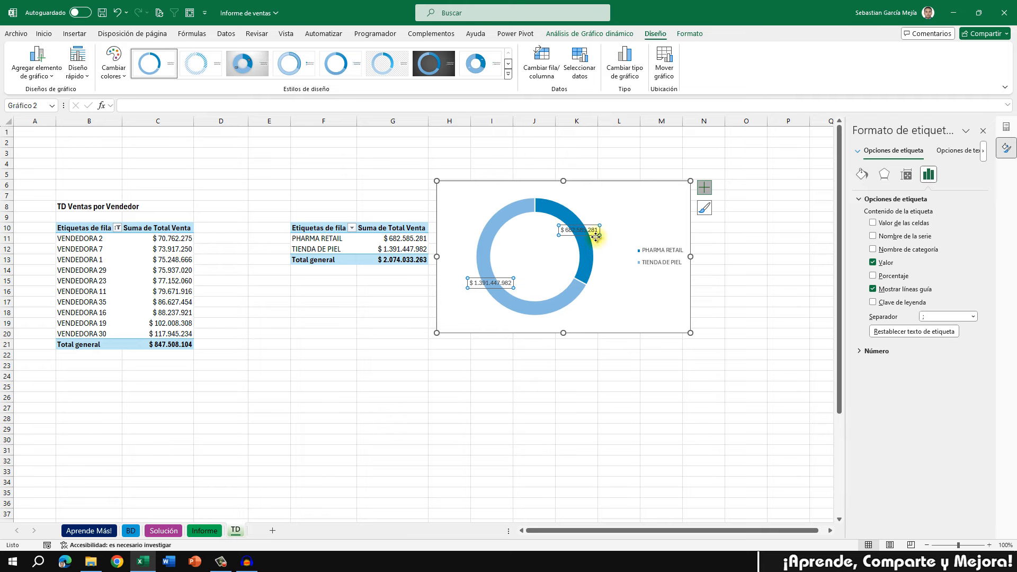
click(872, 275)
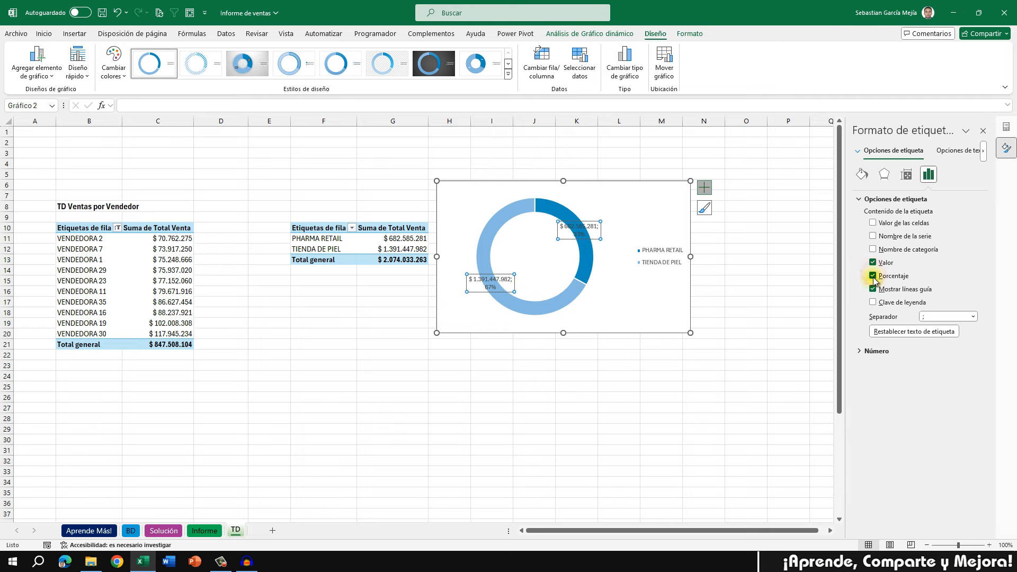
key(ctrl+z)
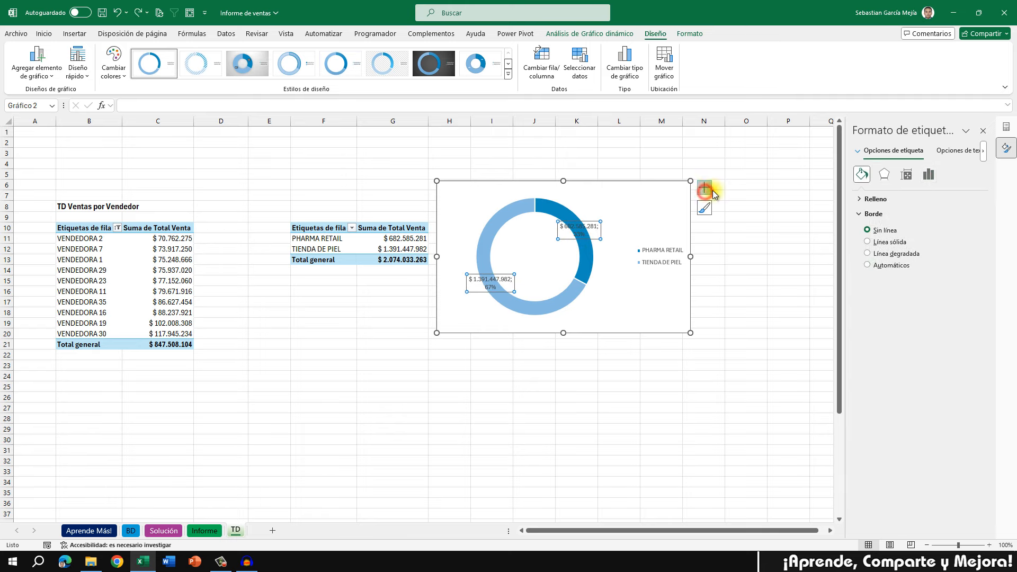
- Set the doughnut chart's legend position to Arriba and move the legend to the chart's upper-left corner
click(705, 190)
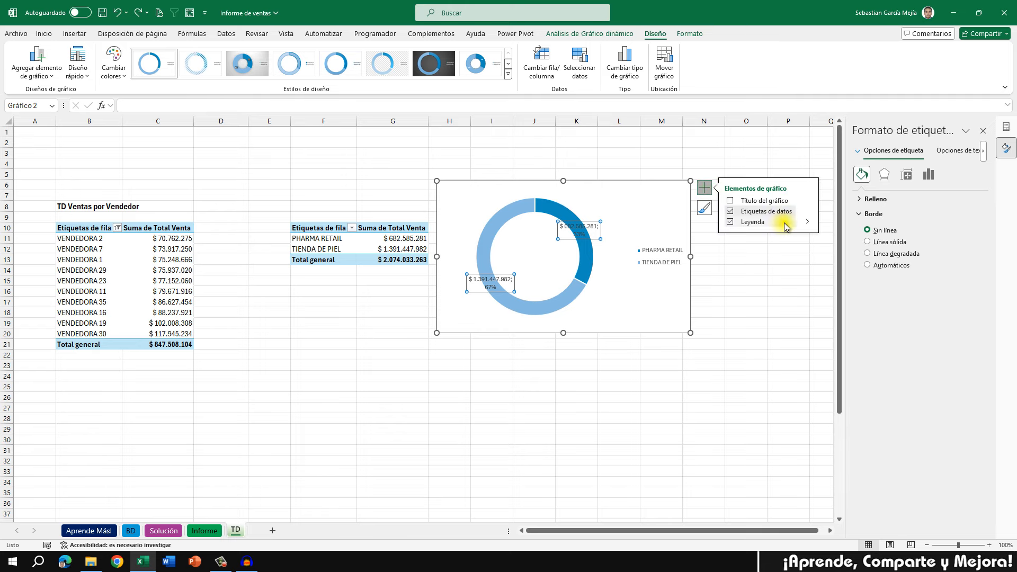
click(808, 222)
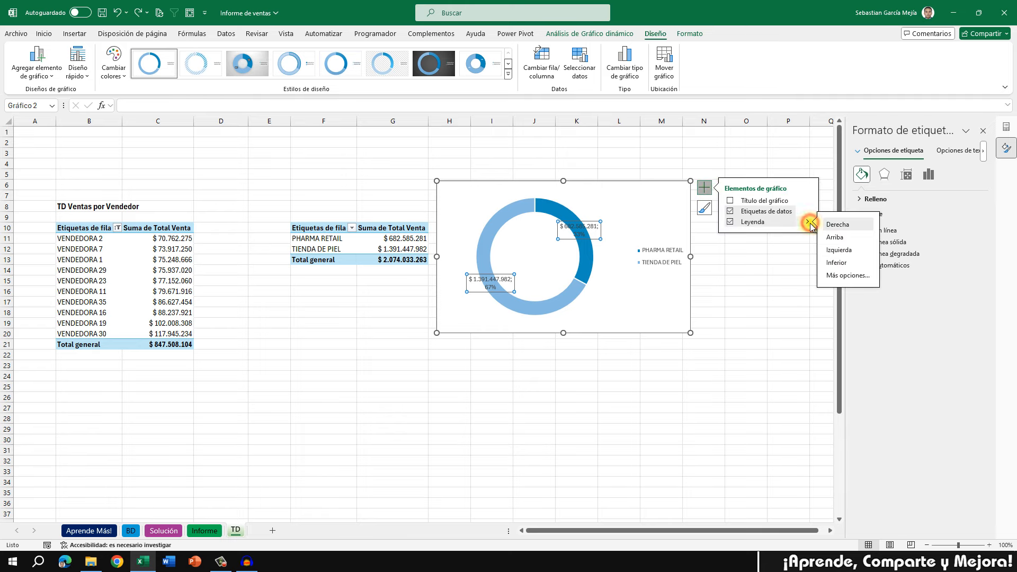
click(837, 238)
click(593, 191)
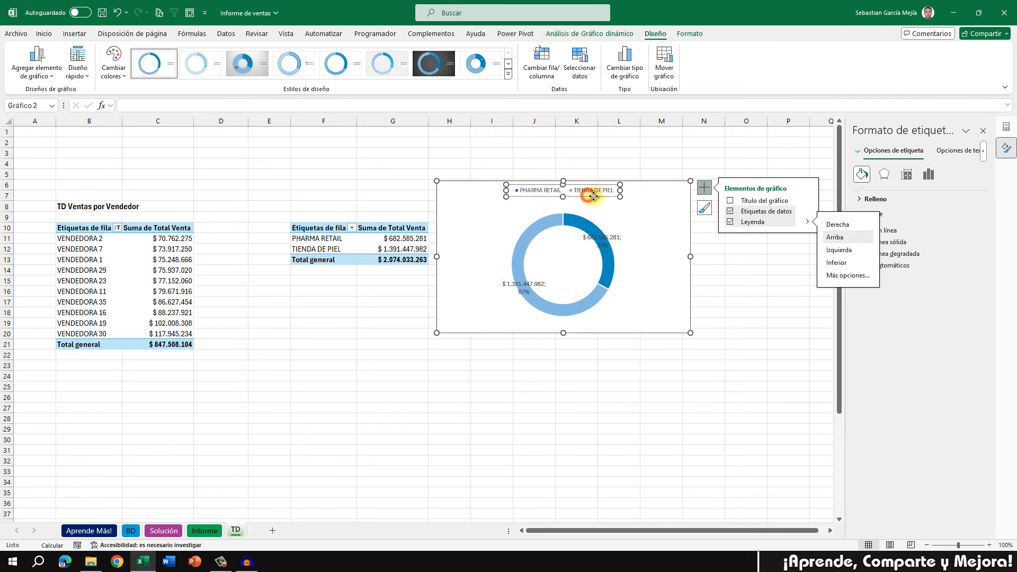
drag(553, 198, 525, 197)
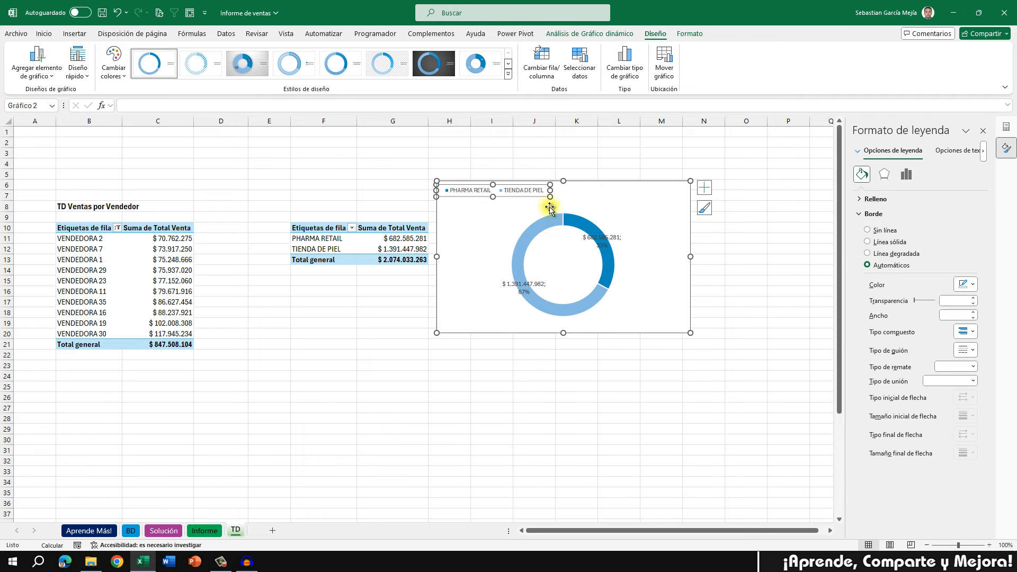
click(638, 333)
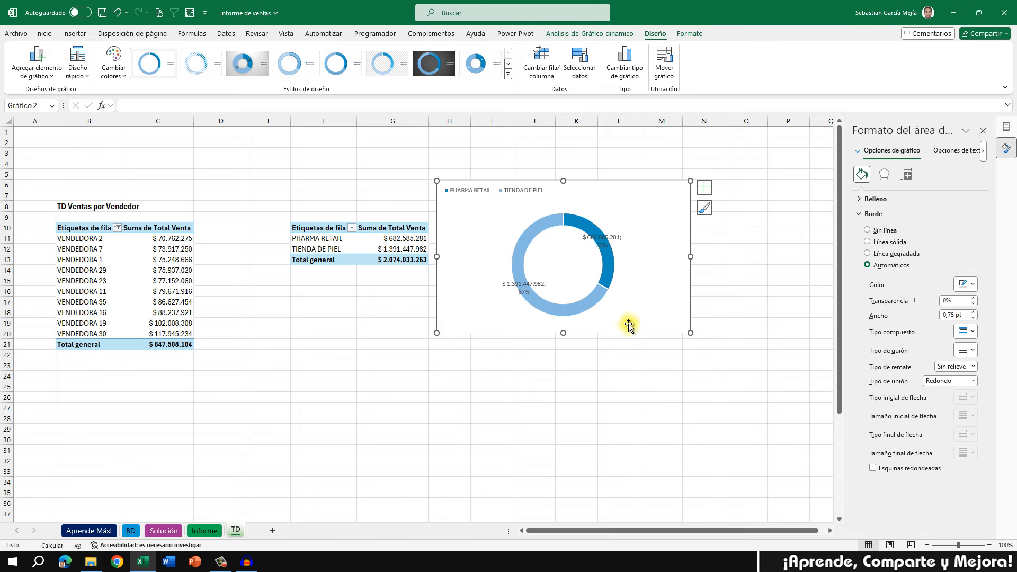
- Increase the font size of the doughnut chart's data labels and legend to 10
click(604, 239)
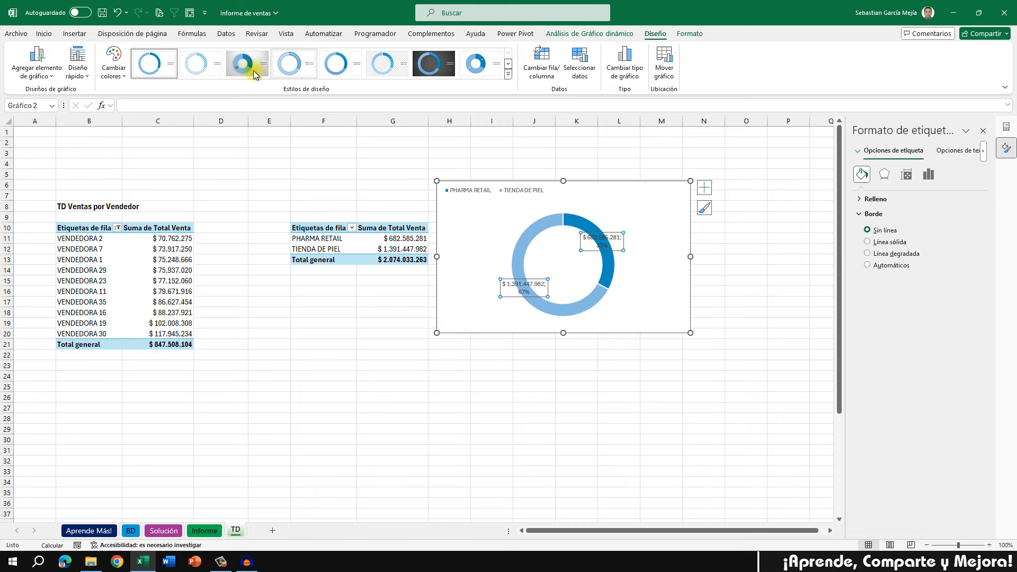
click(44, 33)
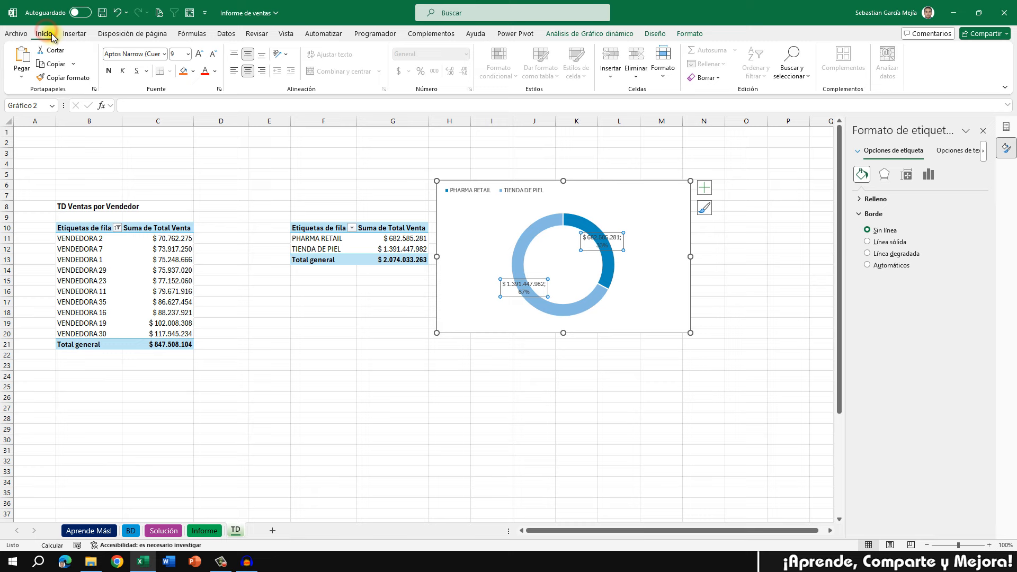
click(198, 54)
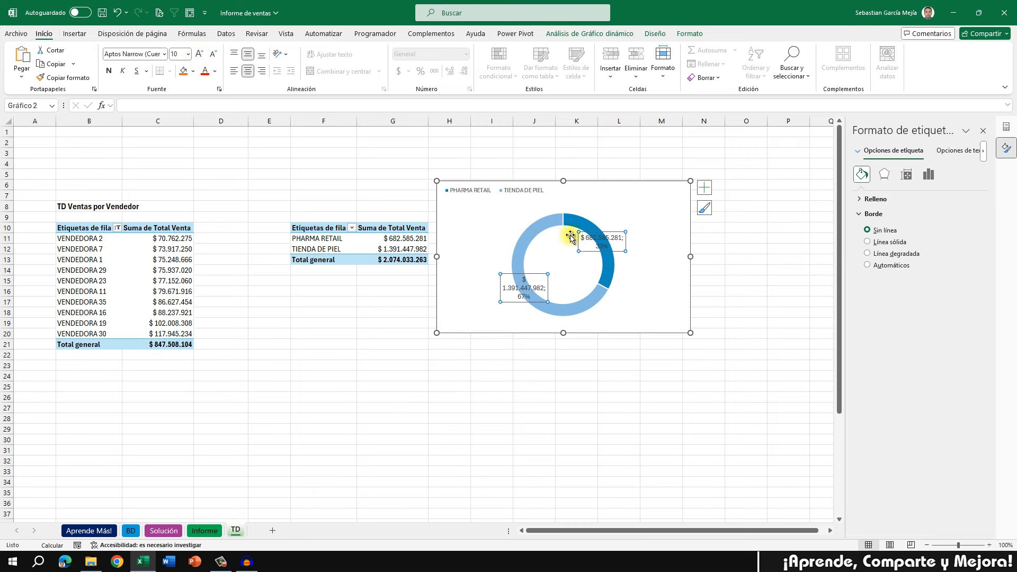
click(535, 191)
click(200, 54)
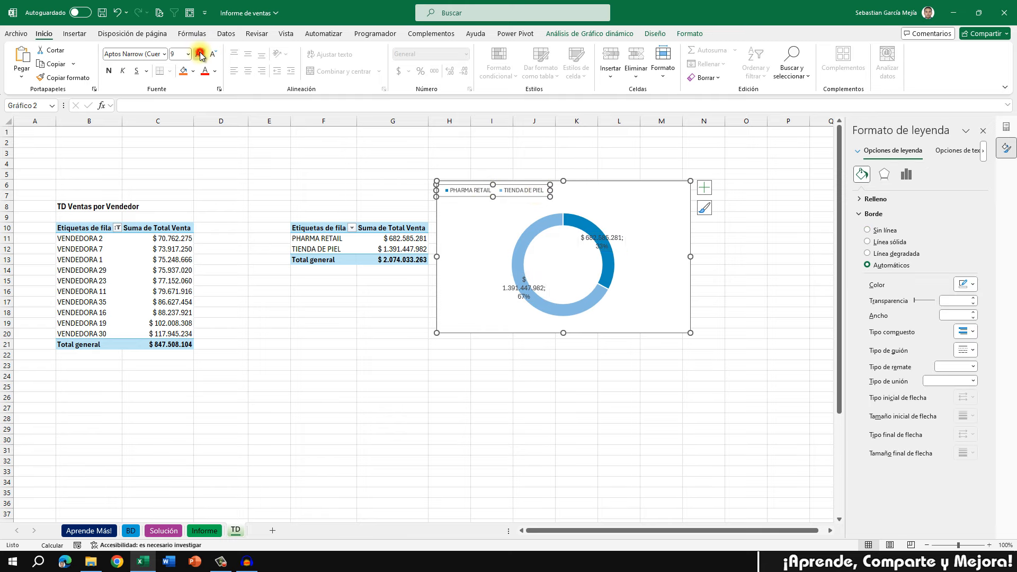
- Move the doughnut chart from TD to cell M16 of the Informe sheet and resize it to span columns M to Q down to row 36
click(637, 335)
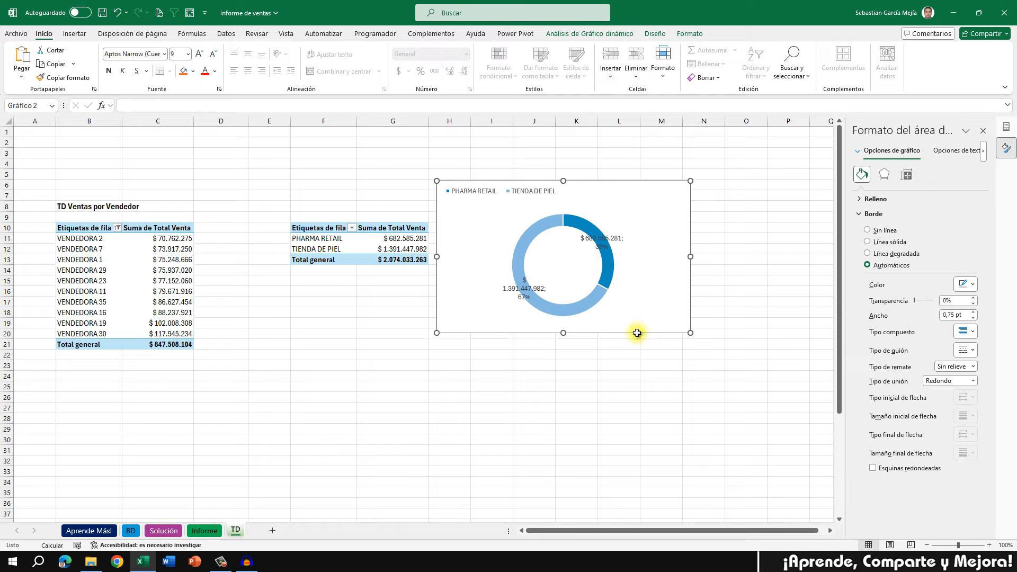
key(Delete)
click(200, 531)
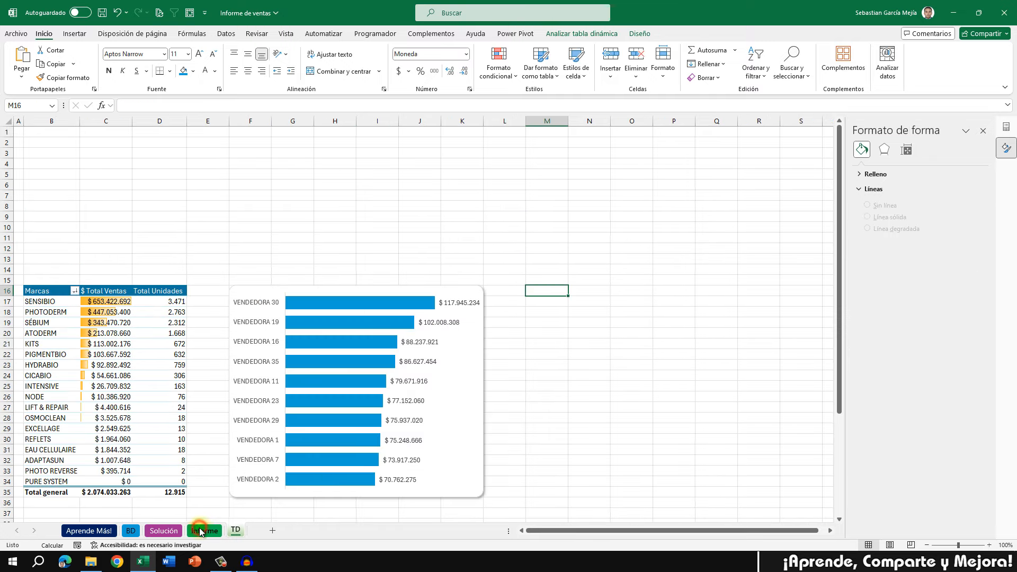
key(ctrl+v)
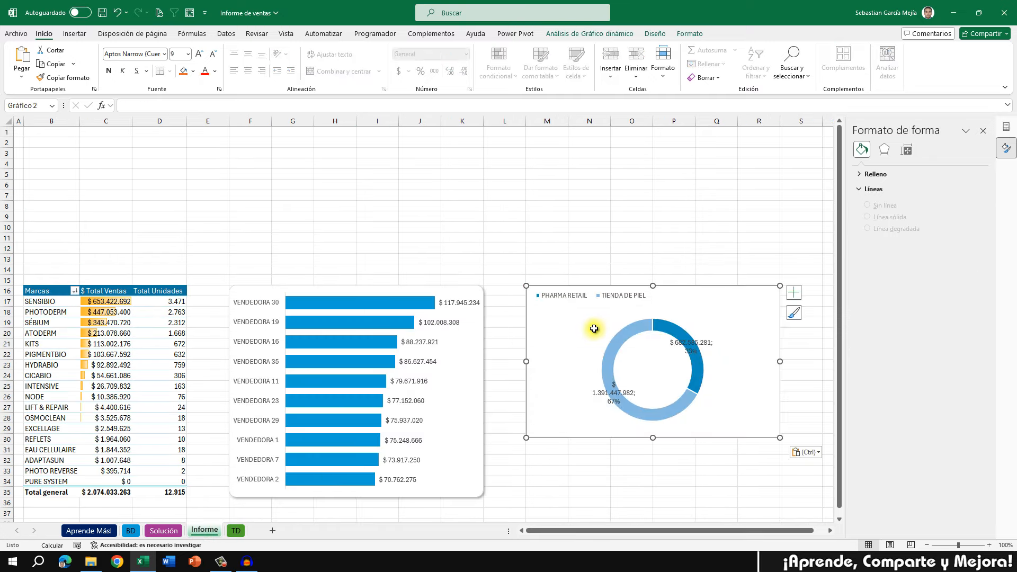
drag(653, 442, 654, 507)
drag(780, 394, 749, 394)
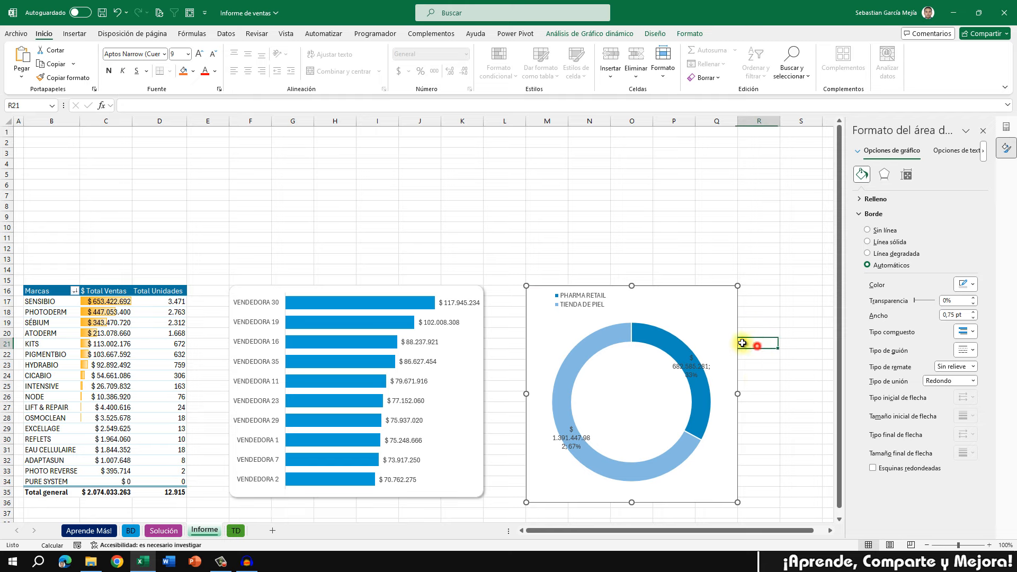
- Reposition the doughnut chart's two-line legend tightly into the chart's upper-left corner on Informe
click(586, 299)
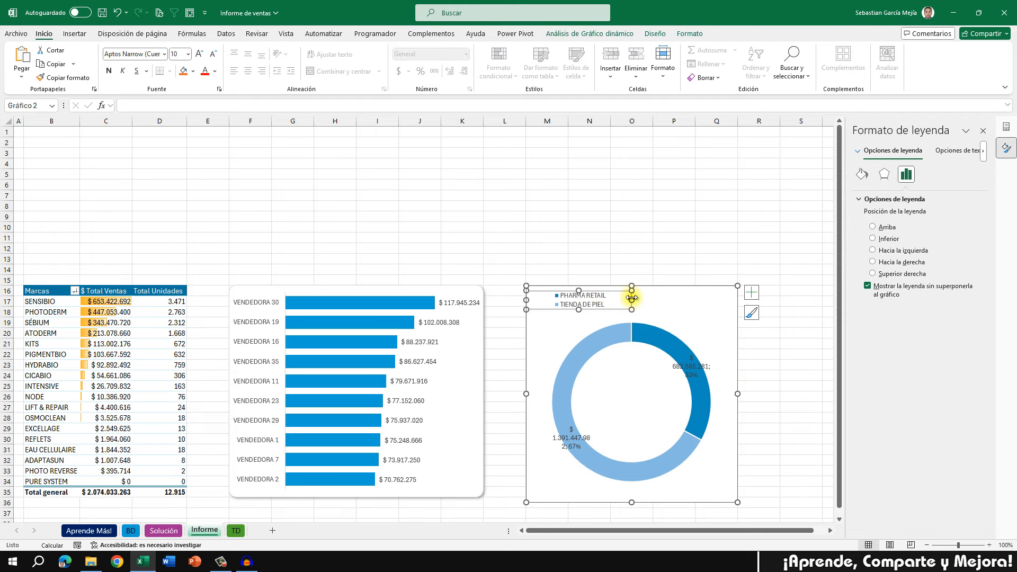
drag(618, 300, 590, 300)
click(611, 264)
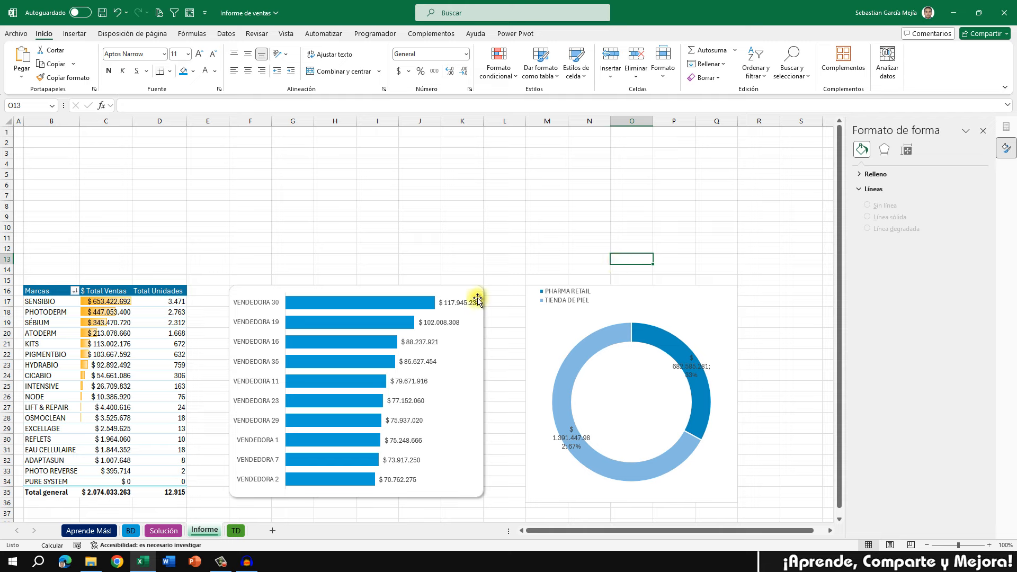
- Give the doughnut chart on Informe rounded corners and the exterior shadow preset Desplazamiento: abajo derecha
click(672, 285)
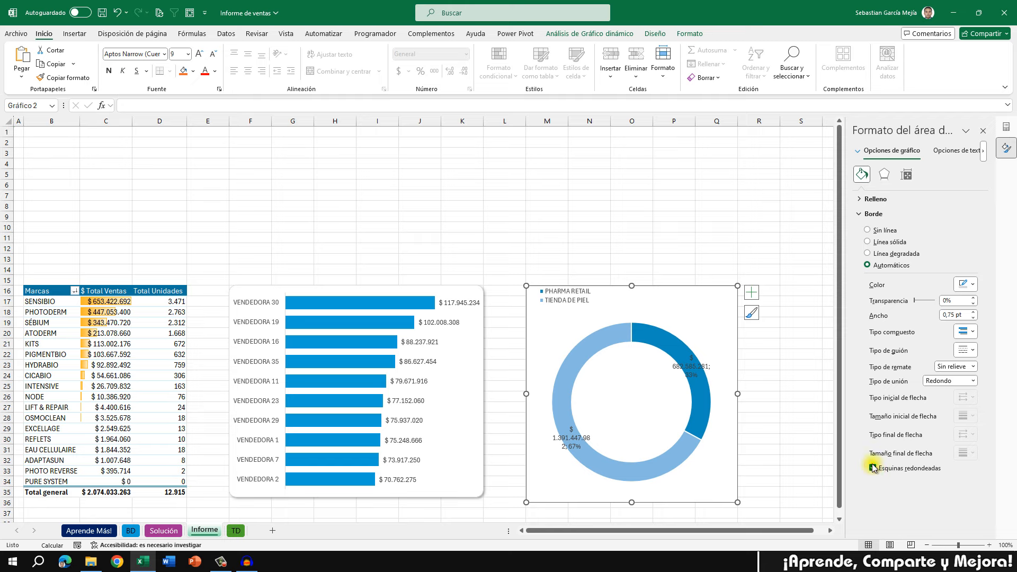
click(884, 175)
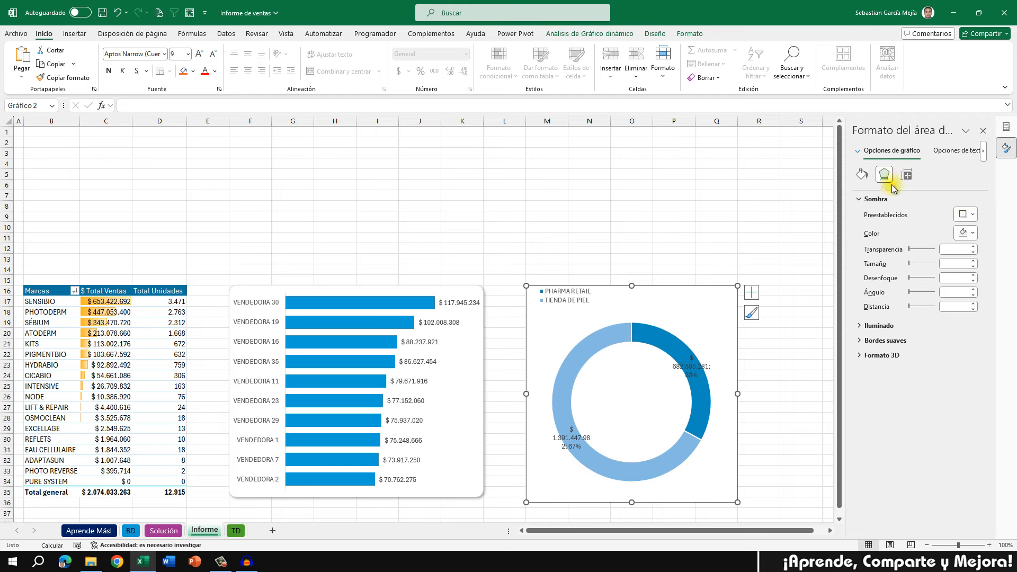
click(972, 215)
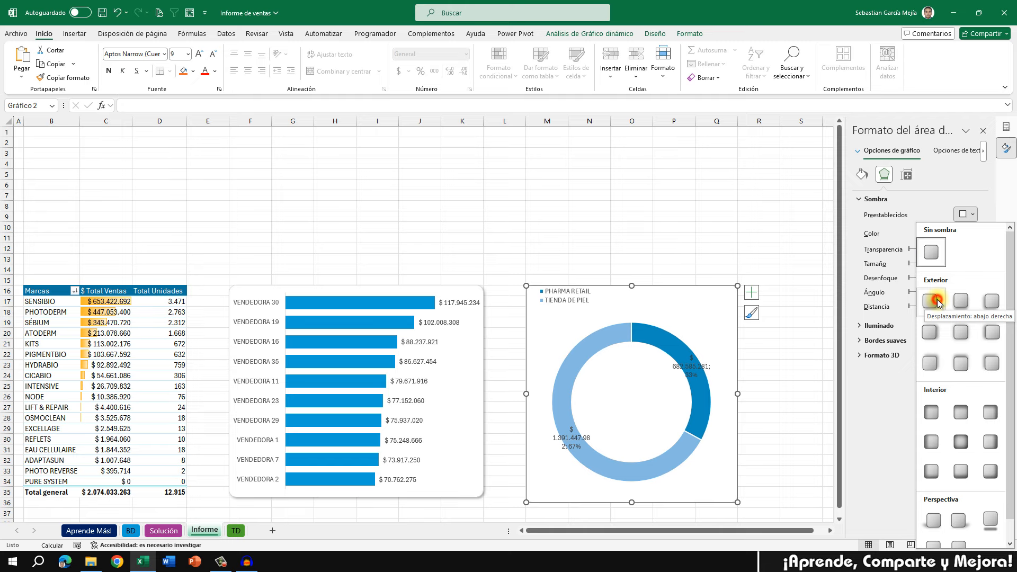
click(933, 301)
click(772, 246)
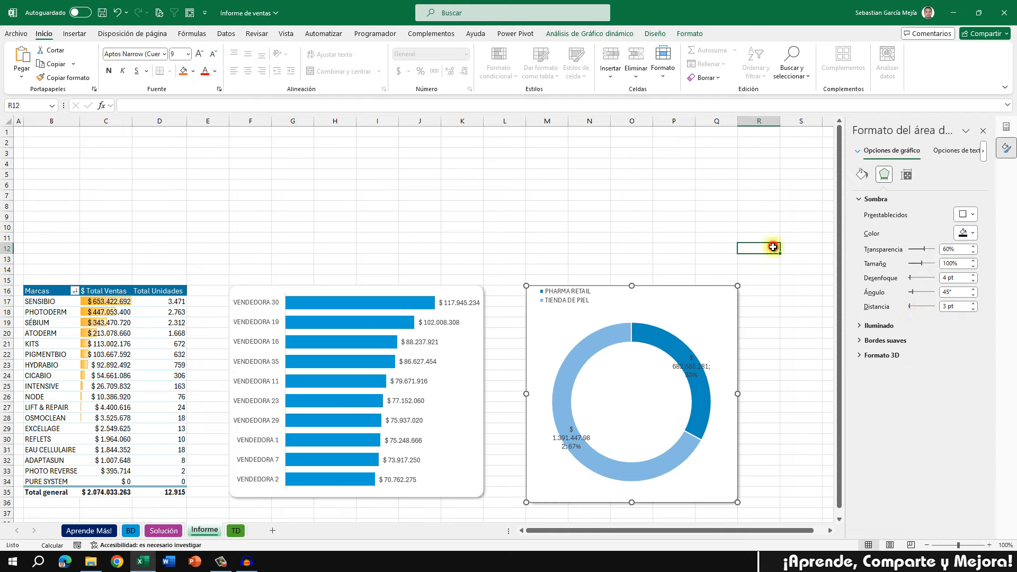
- Widen the doughnut chart so that it spans through column R, and close the formatting pane
click(706, 288)
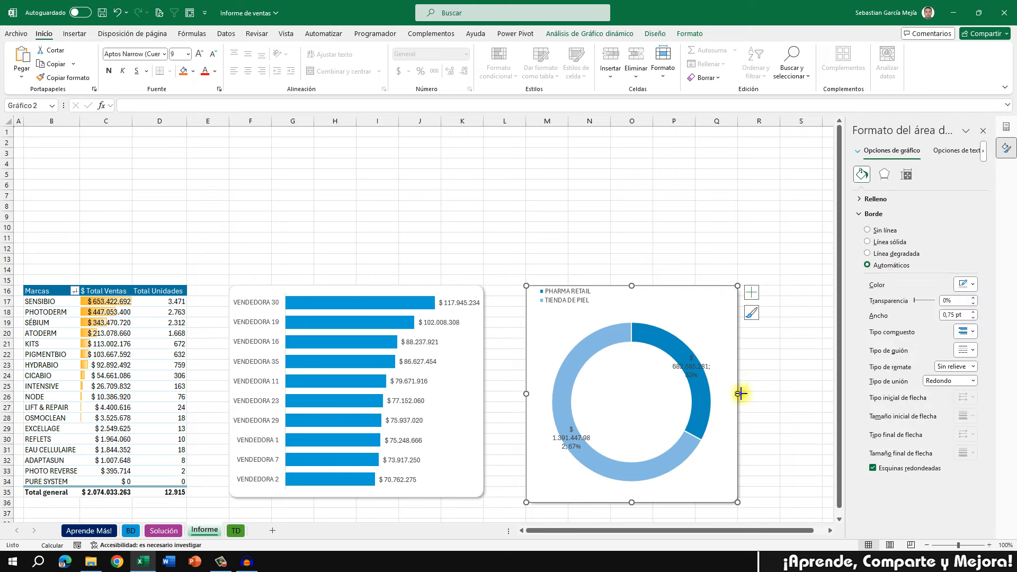
drag(738, 393, 774, 393)
click(746, 248)
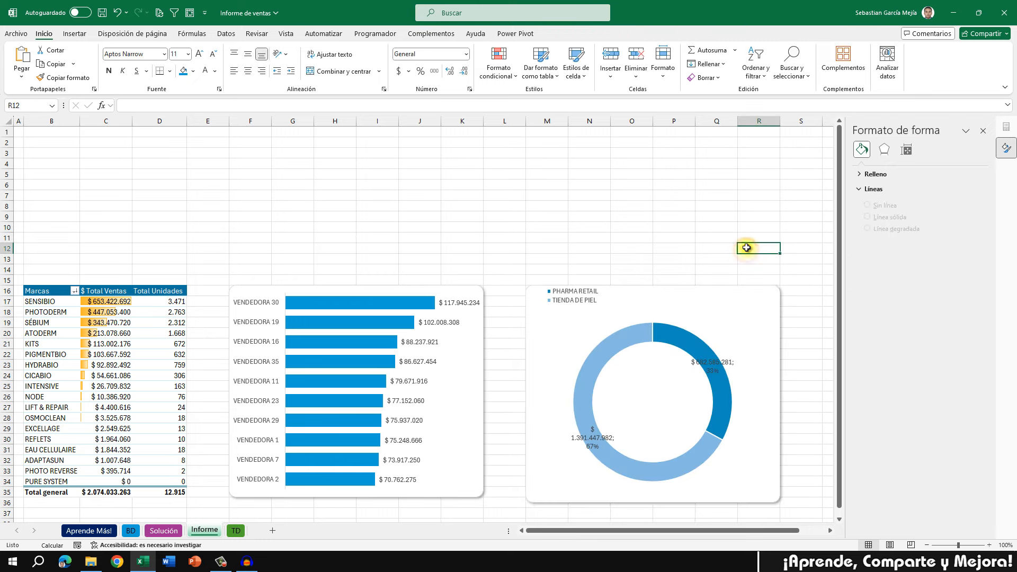
click(983, 130)
click(412, 270)
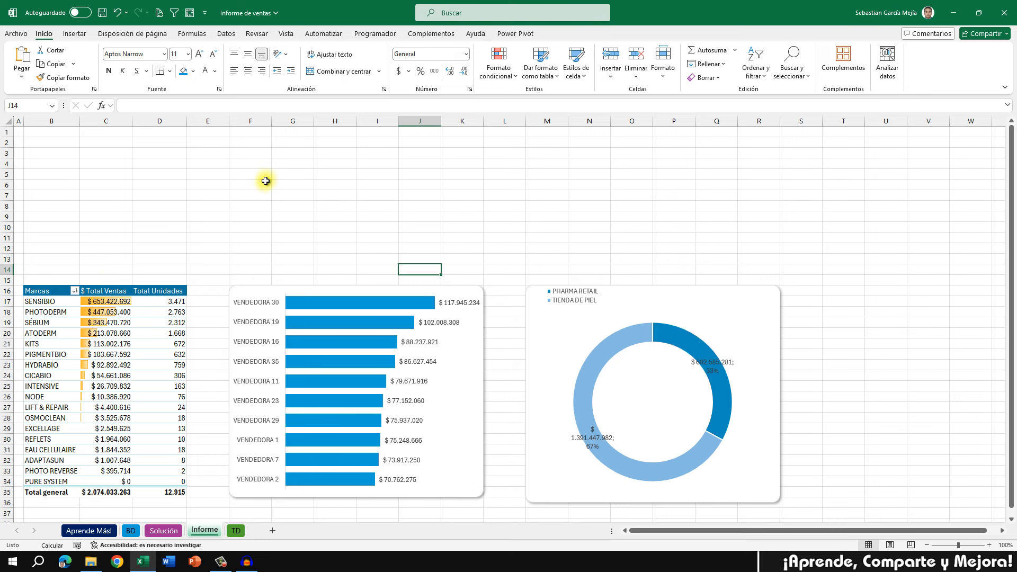
- Set the width of column E, between the pivot table and the bar chart, to 5
click(210, 121)
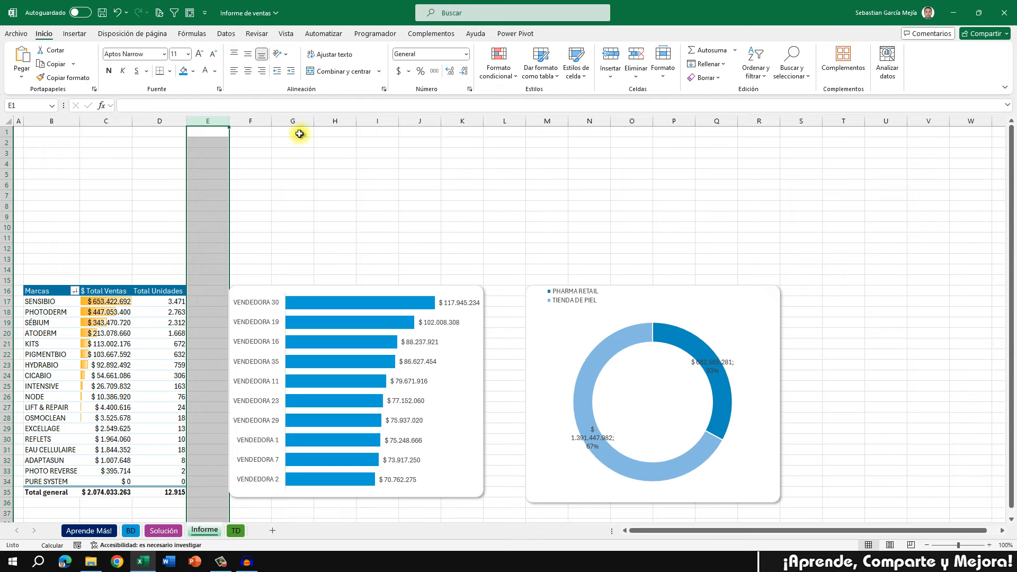
right_click(213, 125)
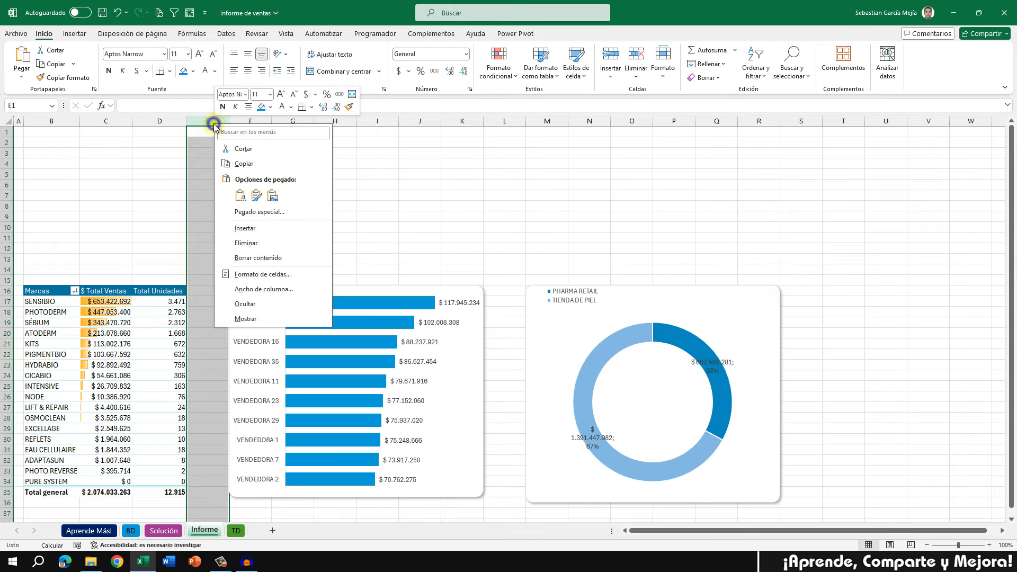
click(265, 289)
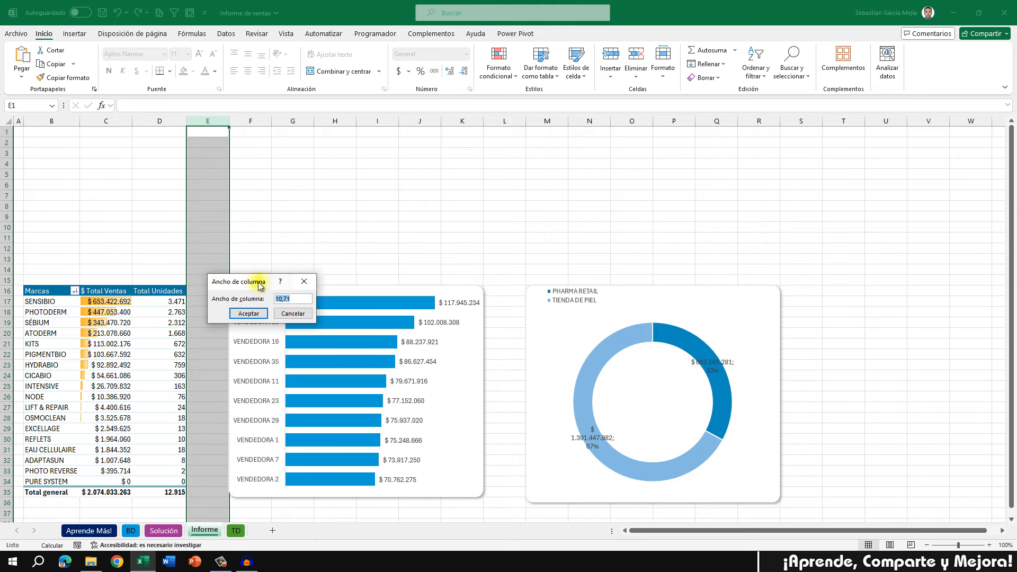
drag(259, 284, 365, 233)
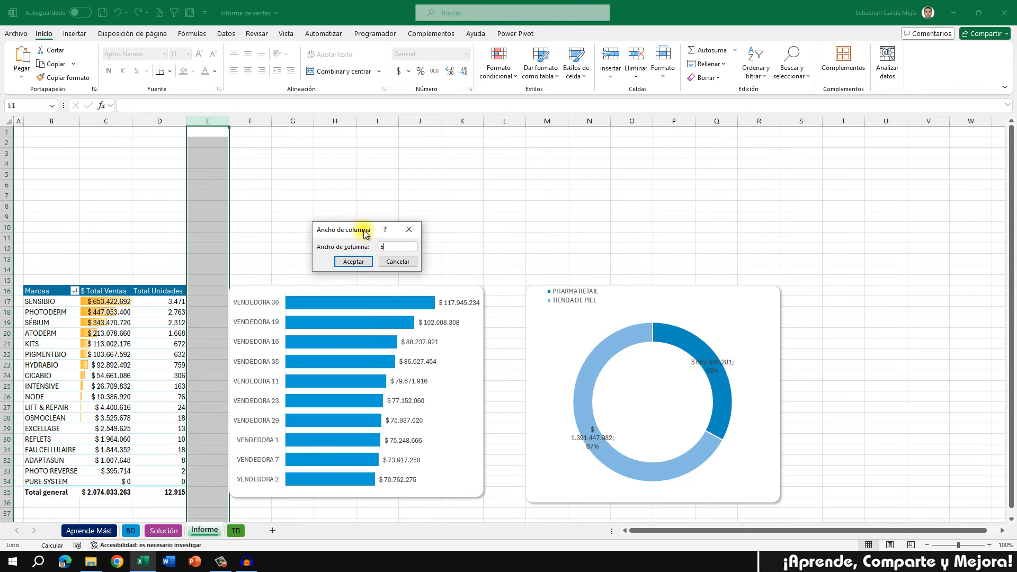
key(Return)
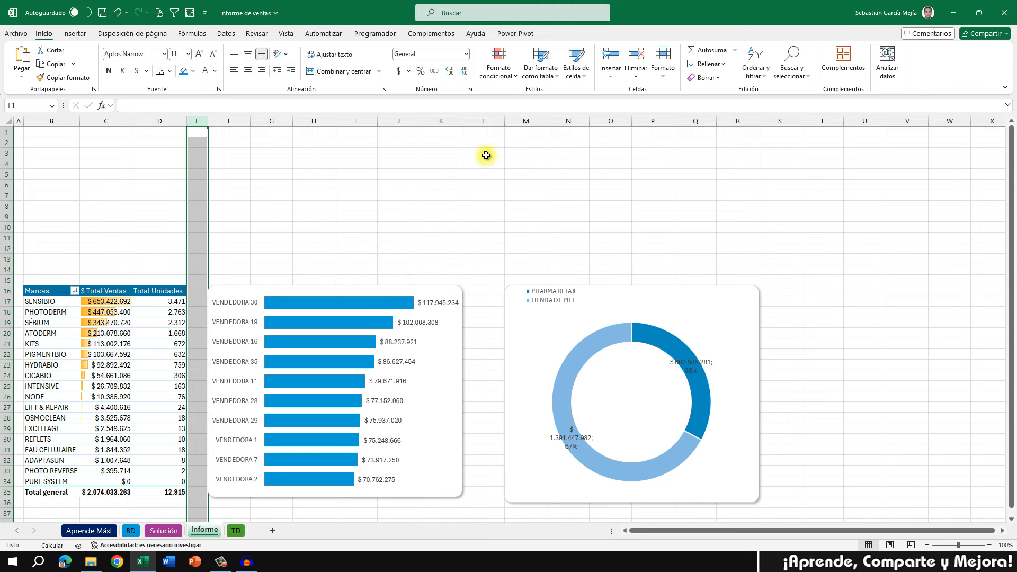
- Set the width of column L, between the bar chart and the doughnut chart, to 5
right_click(488, 123)
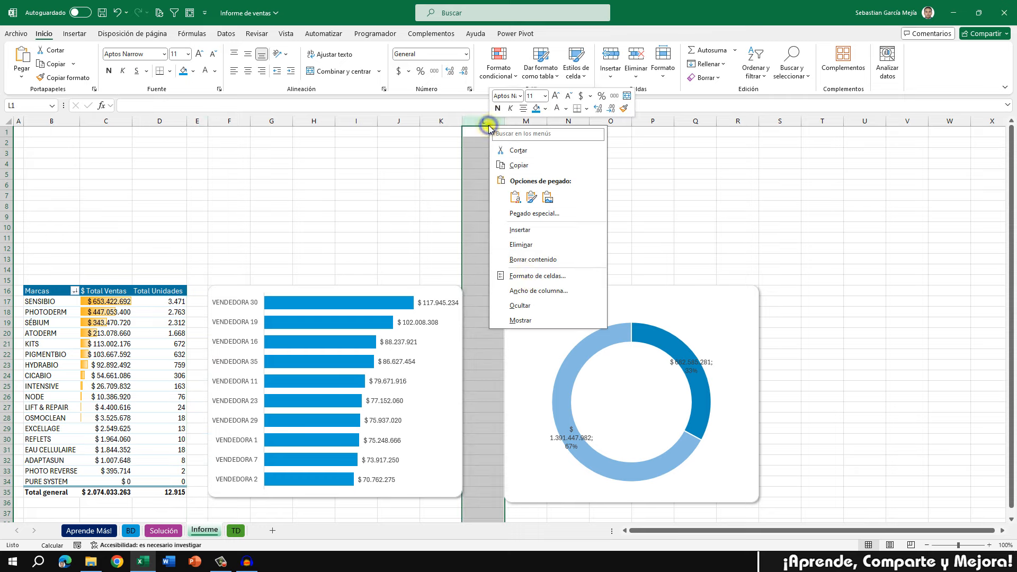
click(540, 295)
text(5)
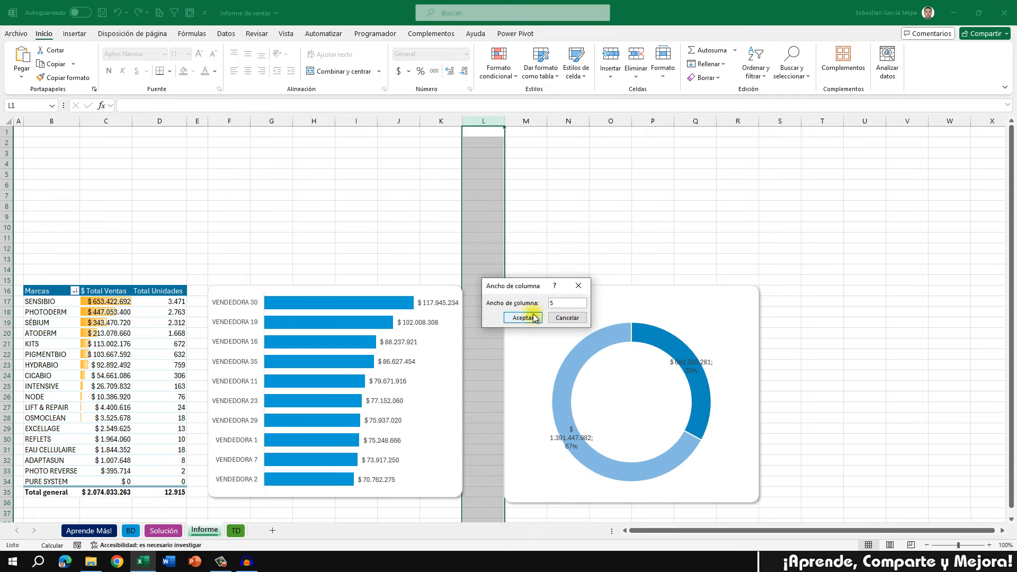
click(529, 317)
click(527, 226)
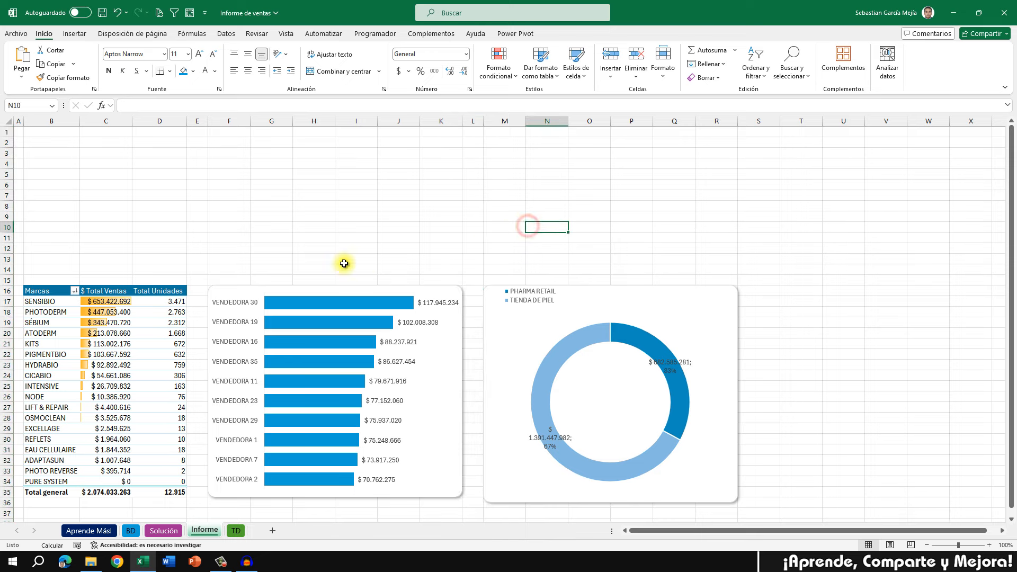
- Select the bar chart and the doughnut chart together and open their size settings with the Propiedades options expanded
click(437, 287)
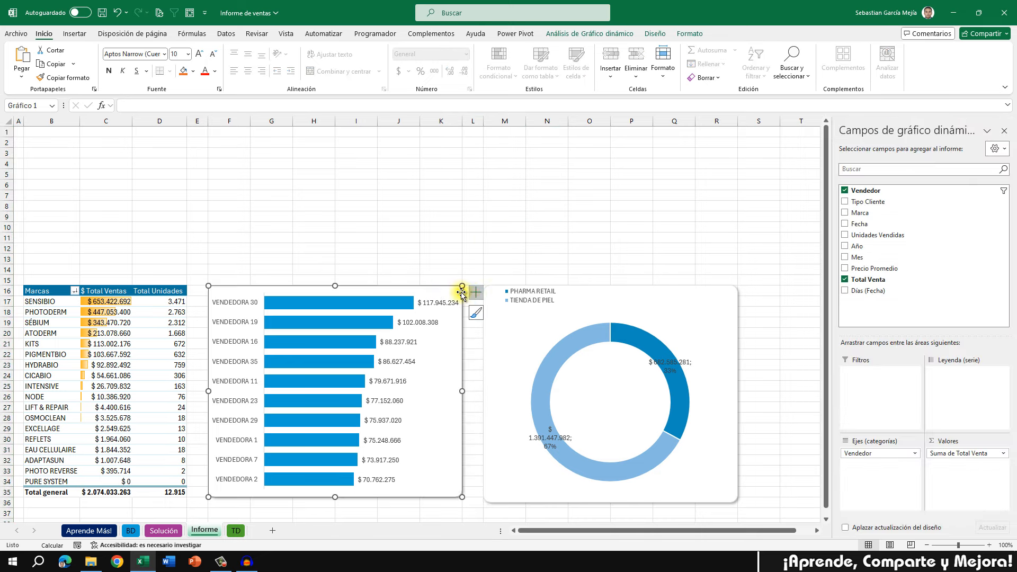
click(607, 287)
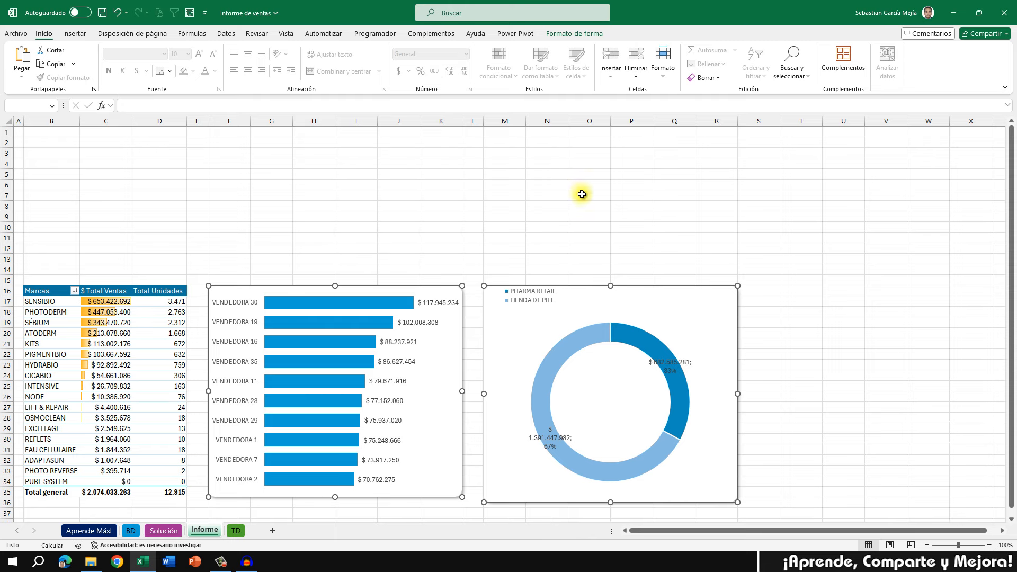
right_click(587, 286)
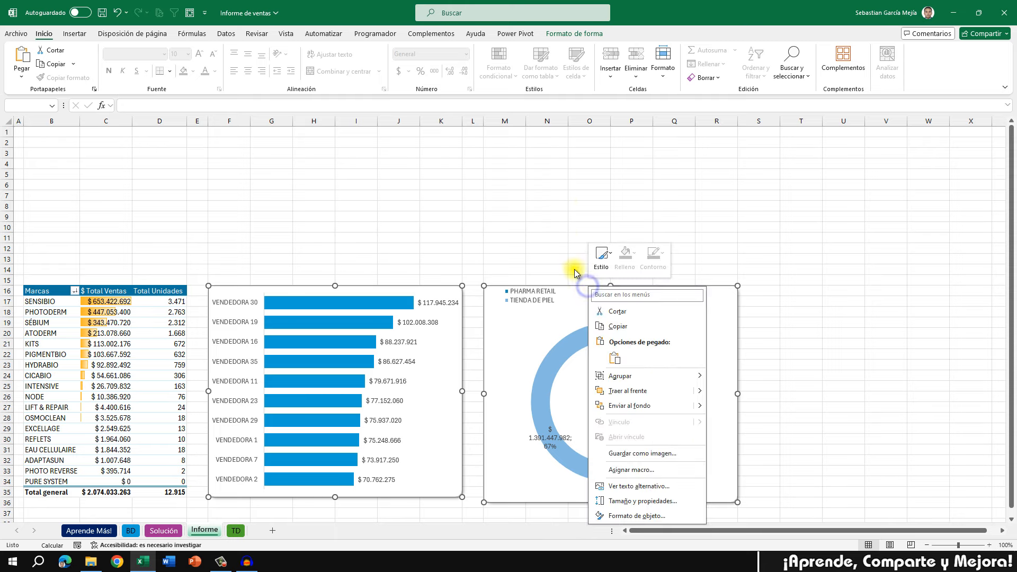
click(632, 502)
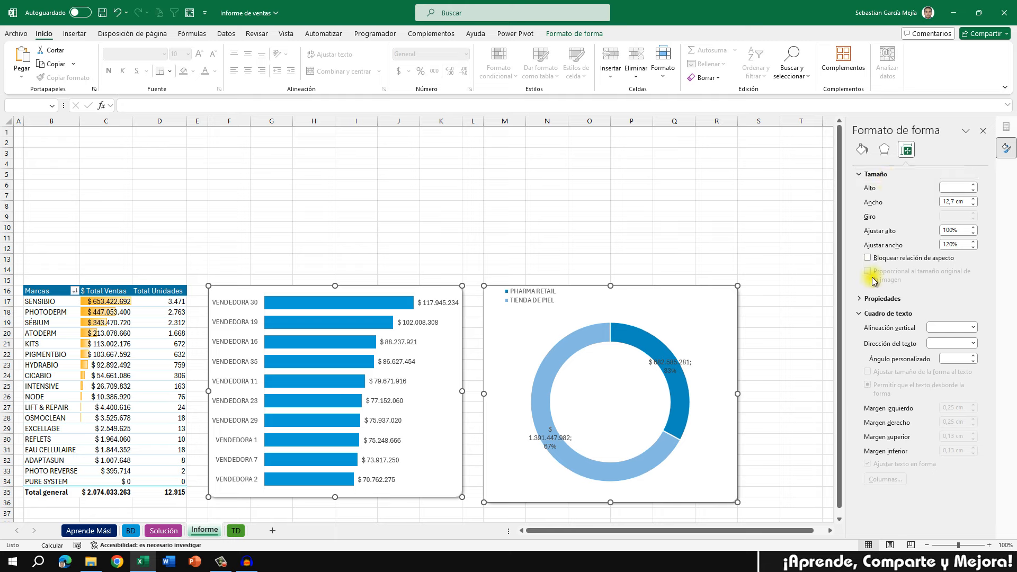
click(862, 299)
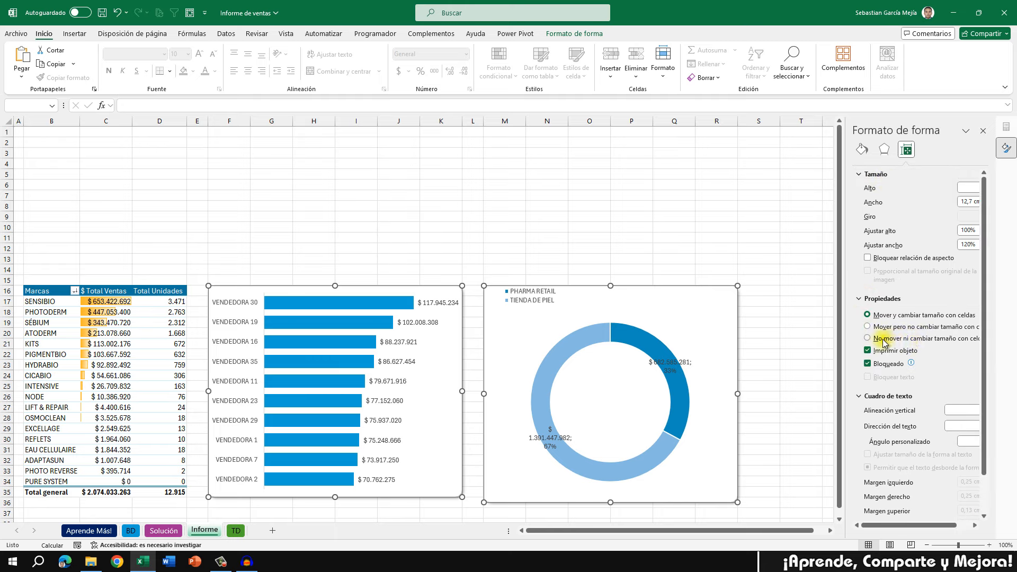
- Make row 21 taller to test how the charts react, and undo the row height change
click(717, 237)
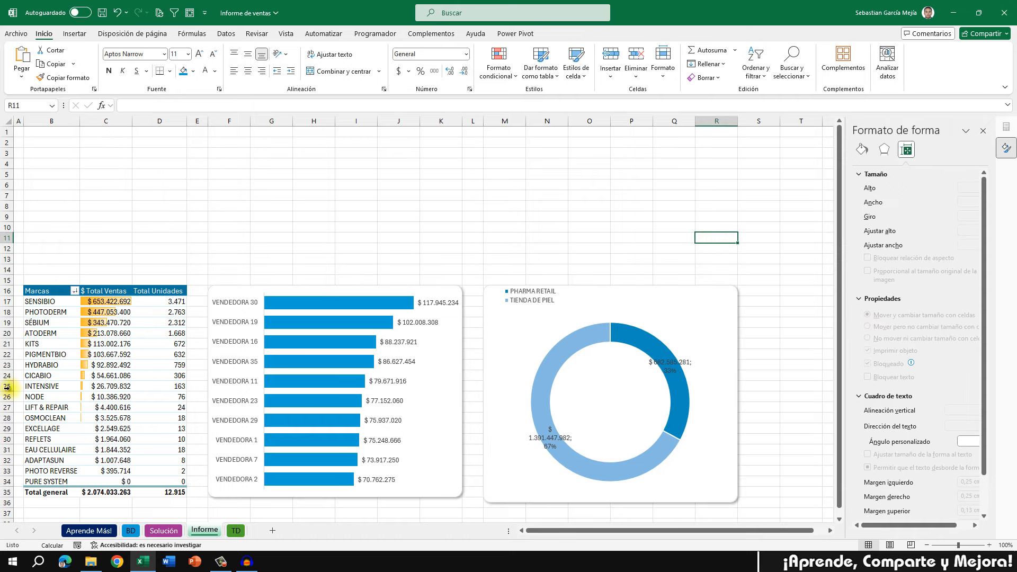
drag(7, 349, 7, 383)
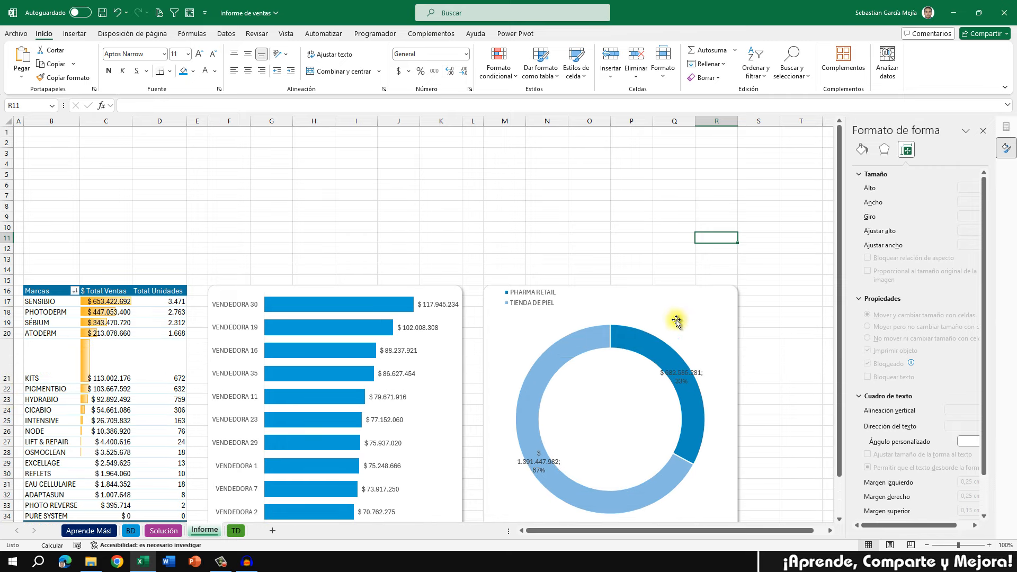
mouse_move(99, 336)
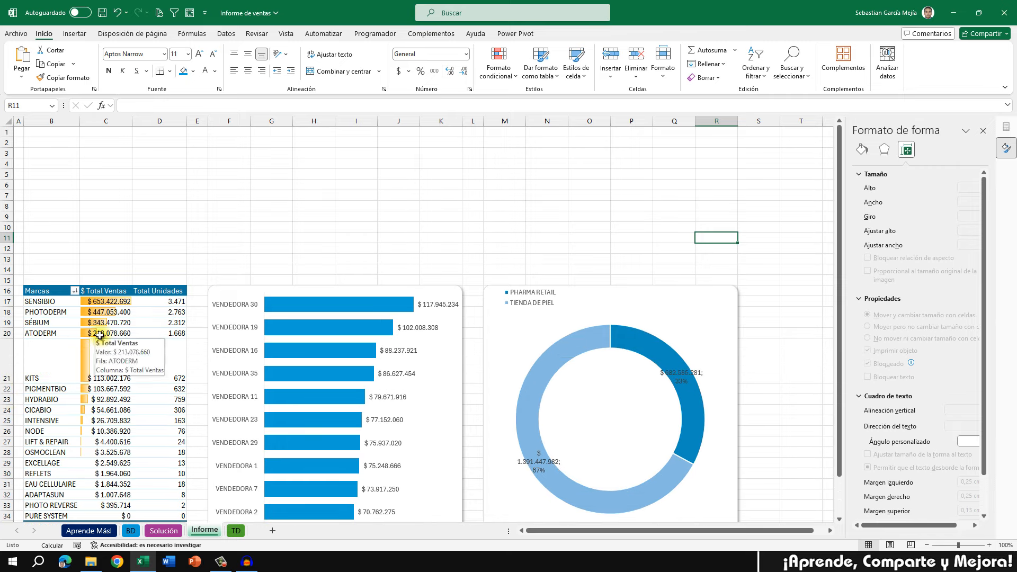
key(ctrl+z)
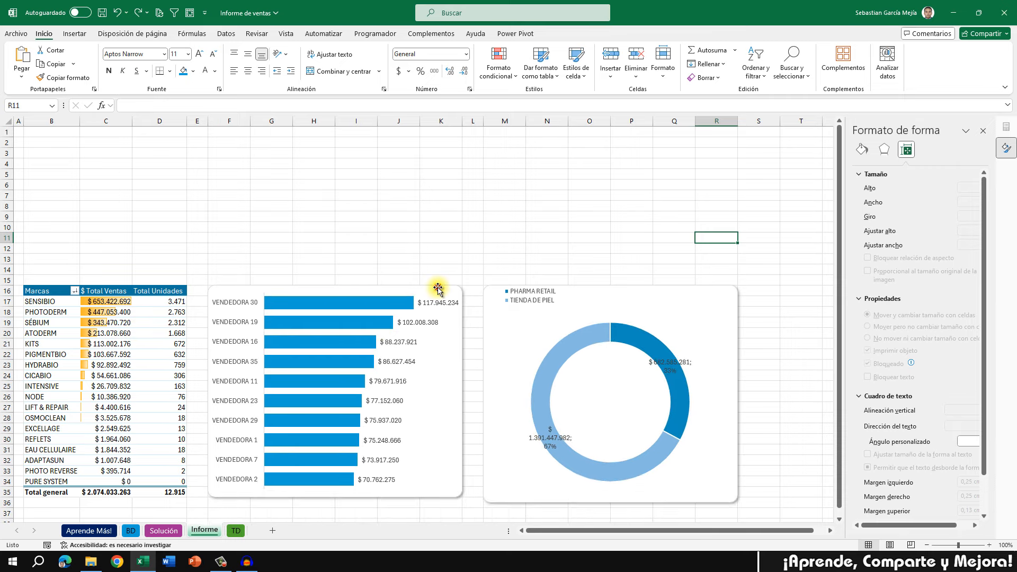
- Set both charts' placement property to No mover ni cambiar tamaño con celdas
click(437, 288)
ctrl+click(654, 289)
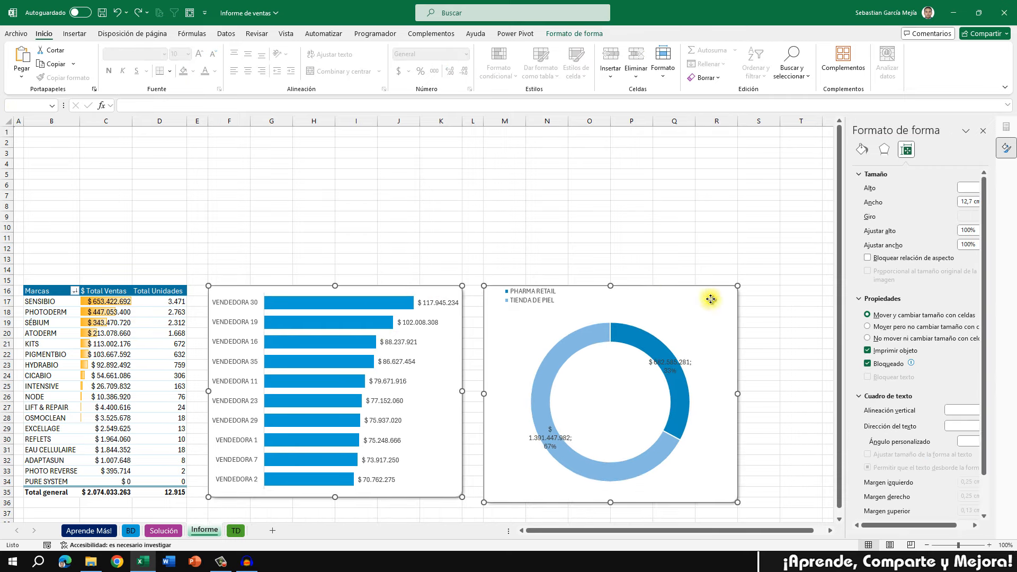
click(868, 338)
- Test the charts' new placement property by enlarging row 21, and undo that row change
click(546, 241)
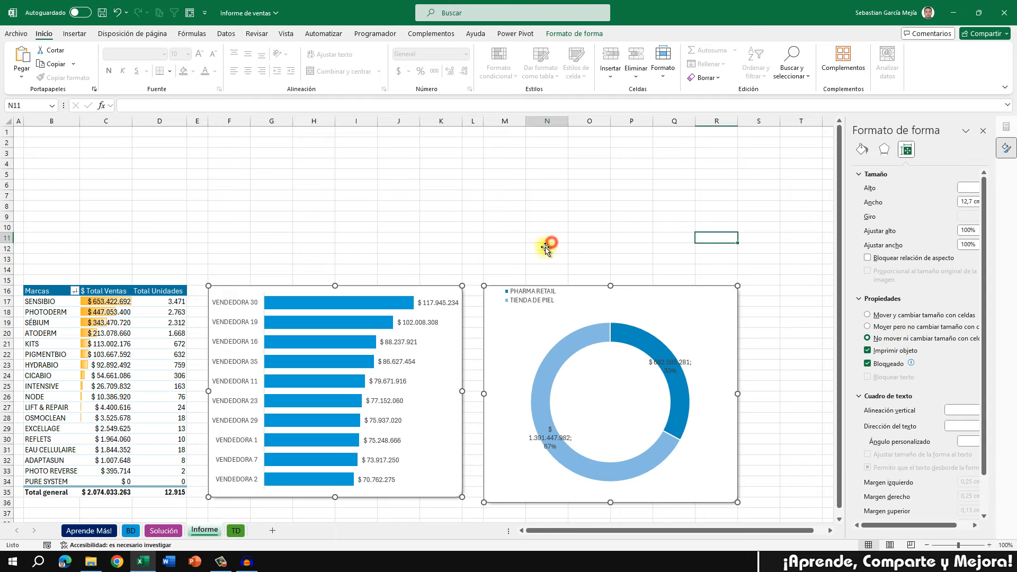
drag(11, 349, 13, 371)
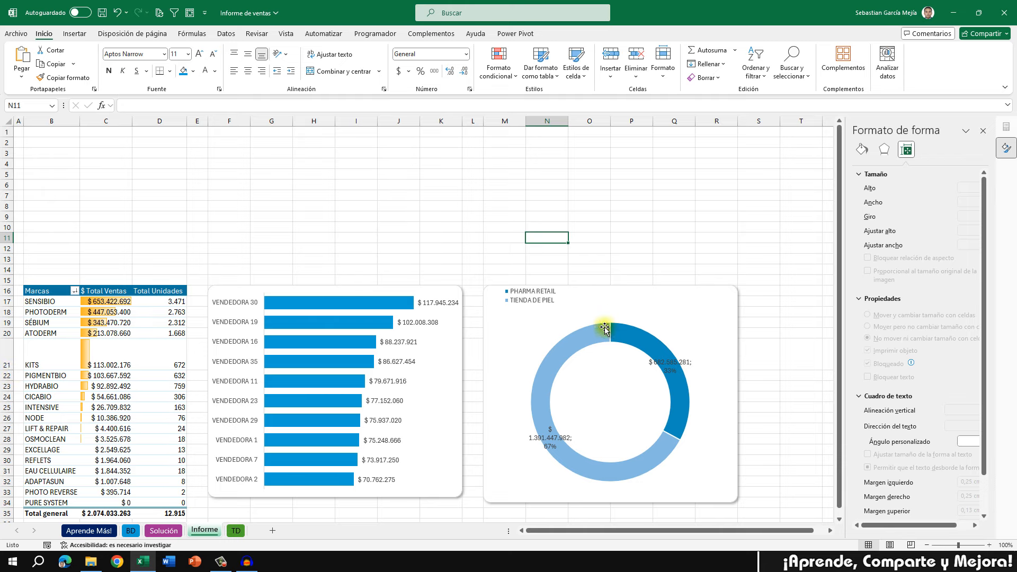
key(ctrl+z)
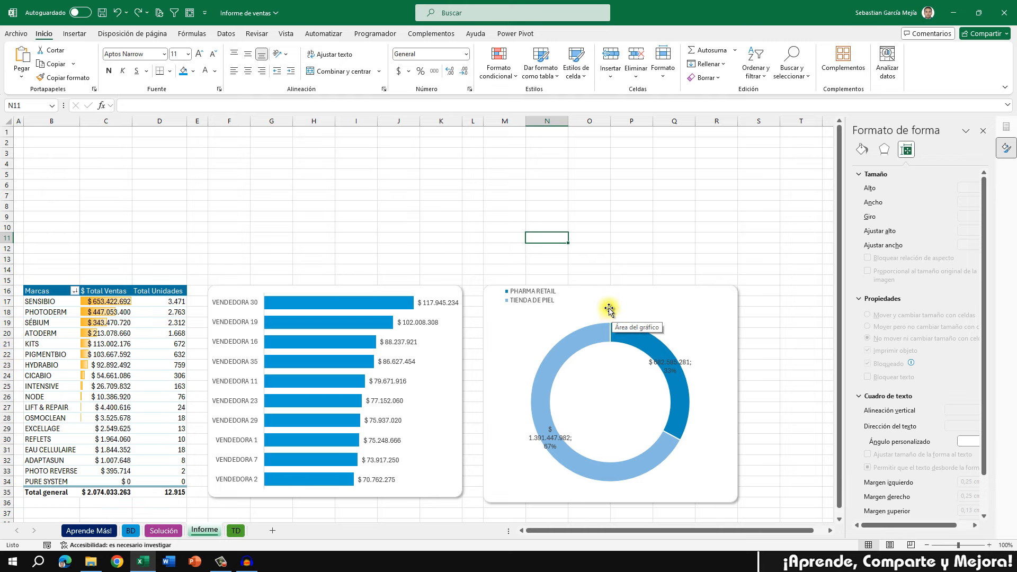
click(583, 248)
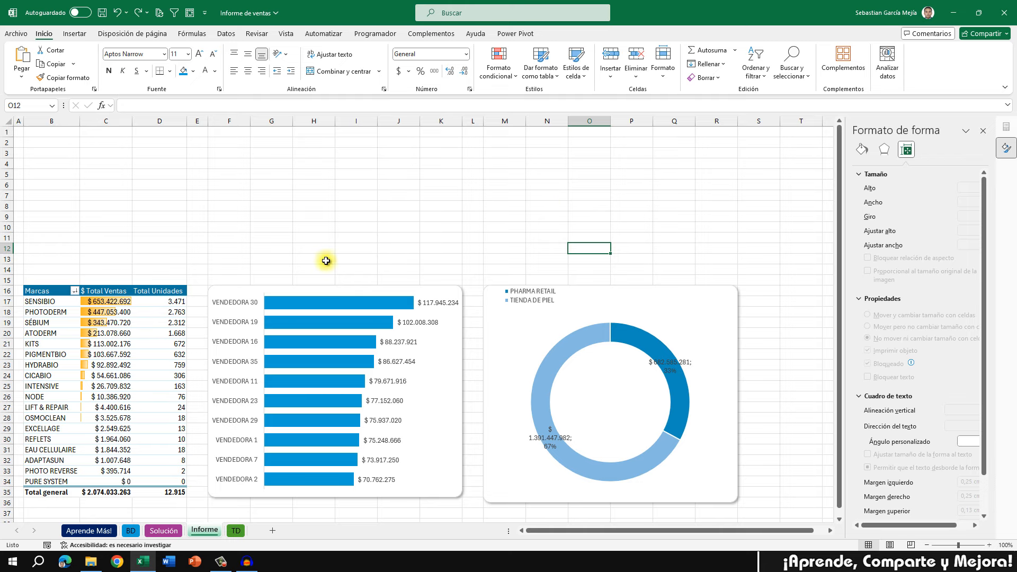
click(157, 323)
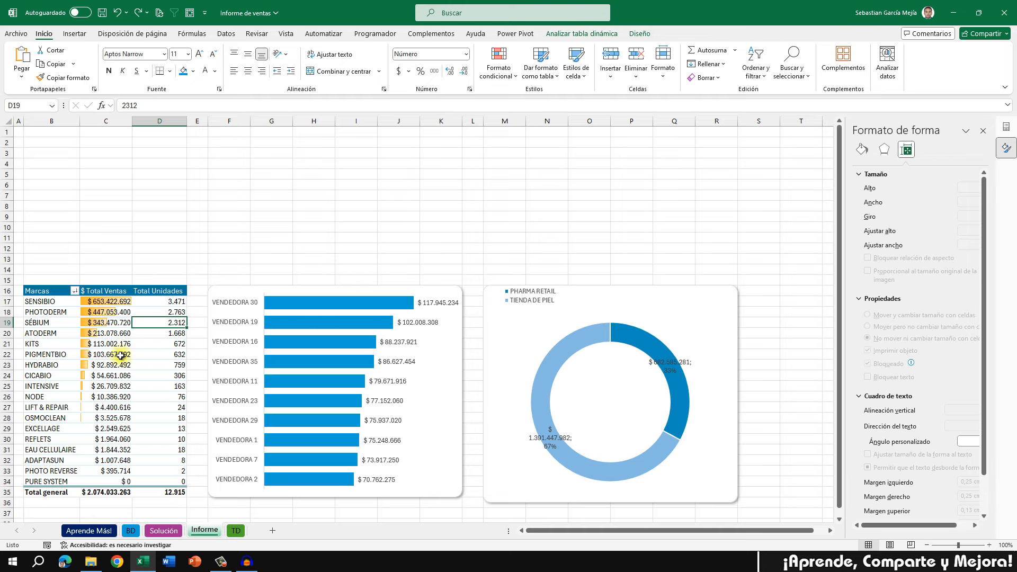
click(416, 258)
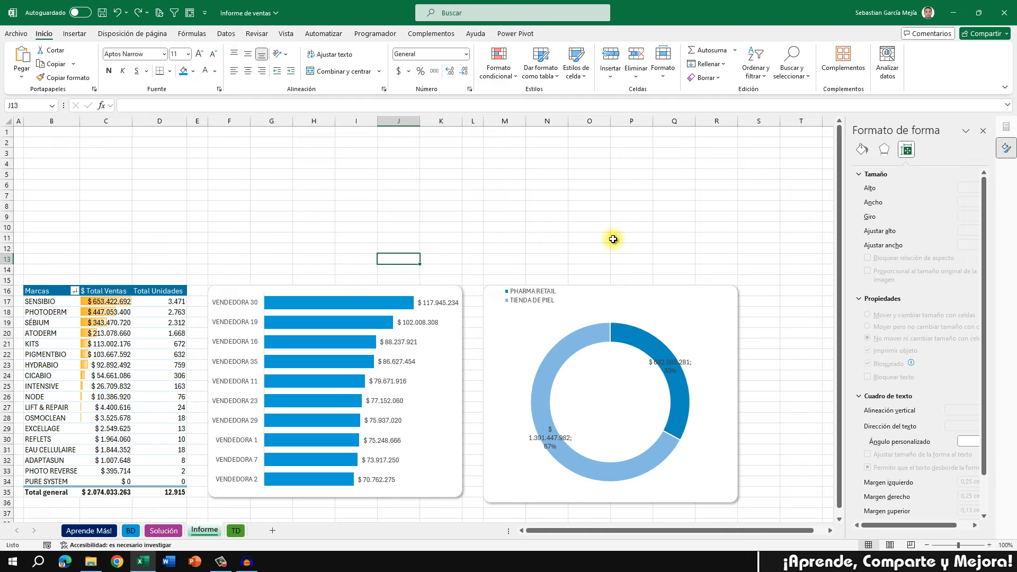
click(559, 233)
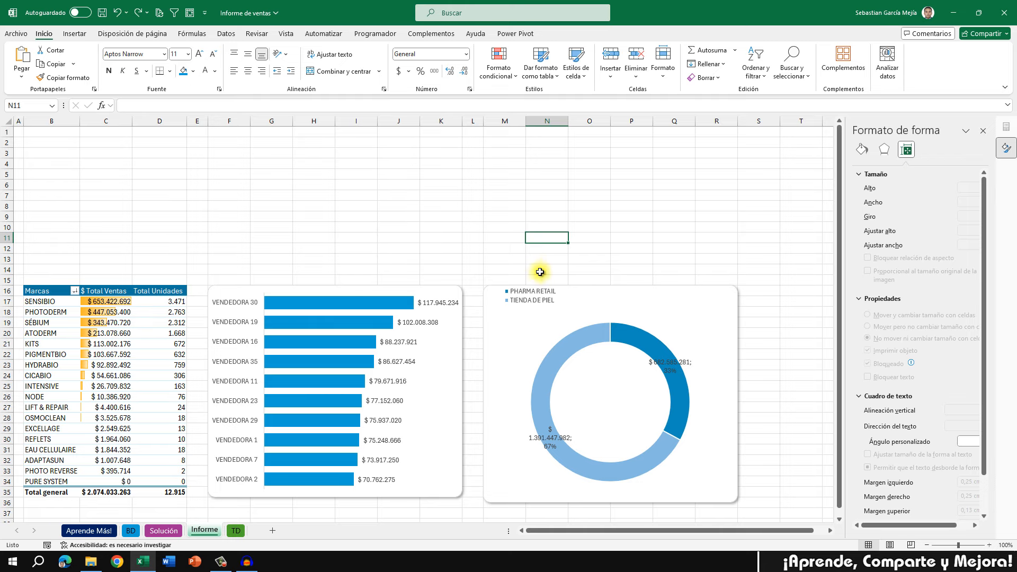
- Narrow the doughnut chart's legend box so its entries sit closer to the chart's left edge, and close the formatting pane
click(529, 291)
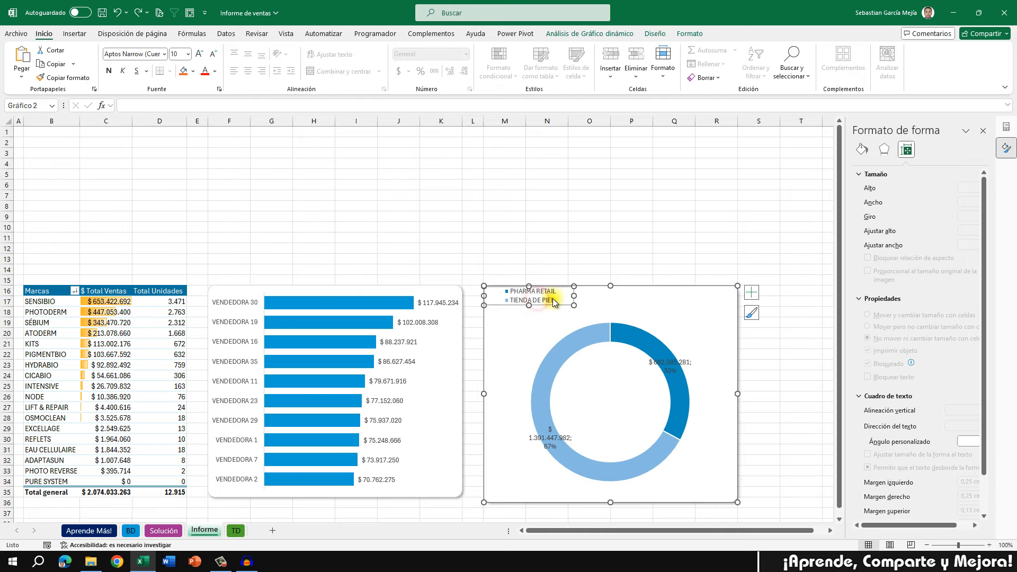
drag(572, 295, 560, 295)
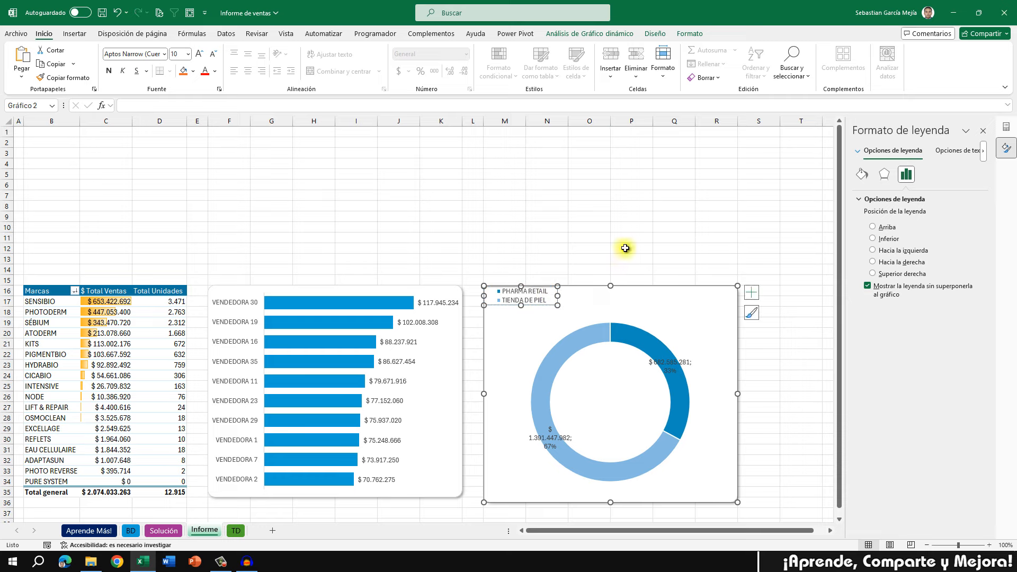
click(621, 246)
click(984, 131)
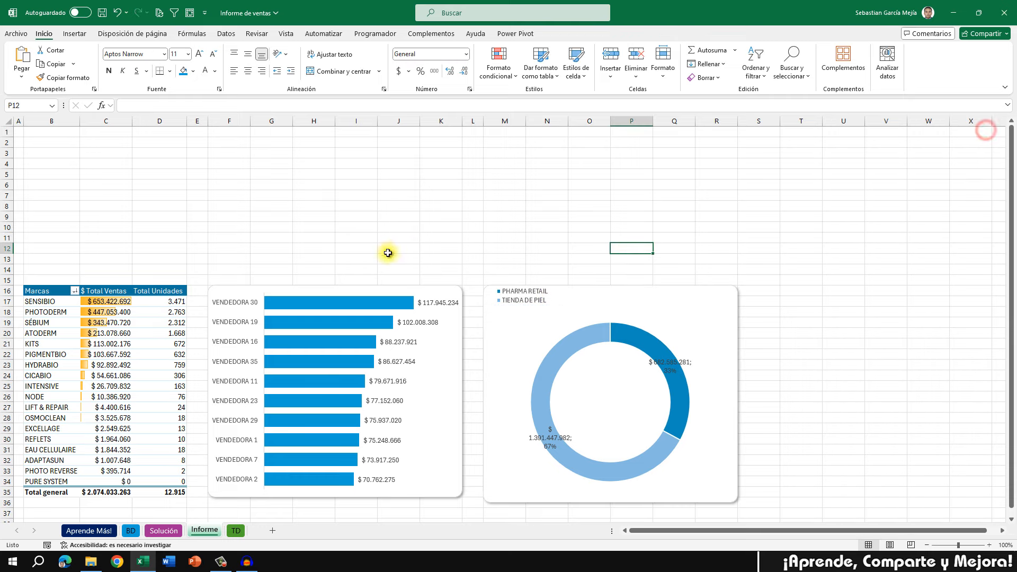
- On the TD sheet, copy the seller pivot's title to cell F8 and change it to TD Ventas por Tipo de Cliente
click(392, 250)
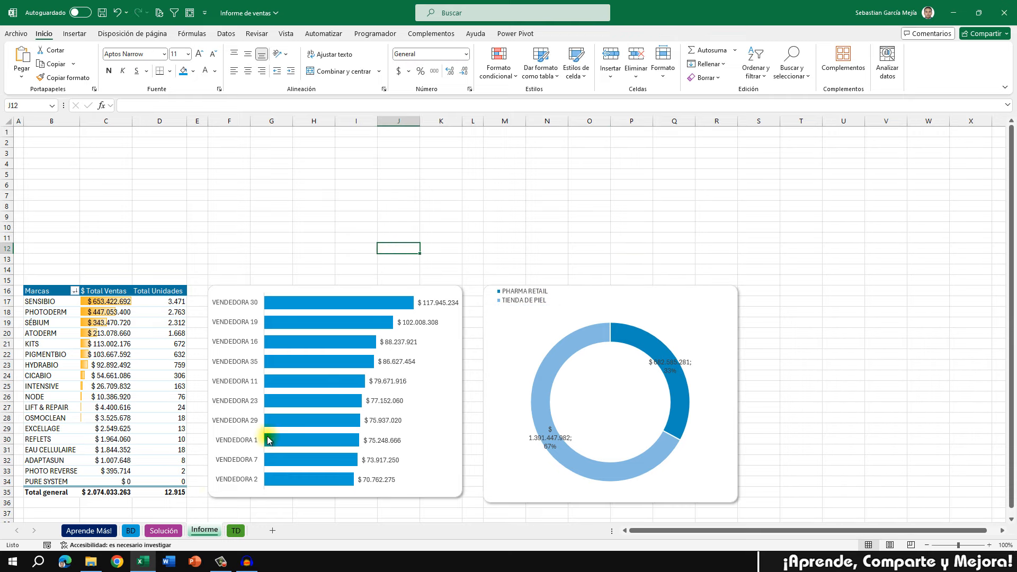
click(165, 530)
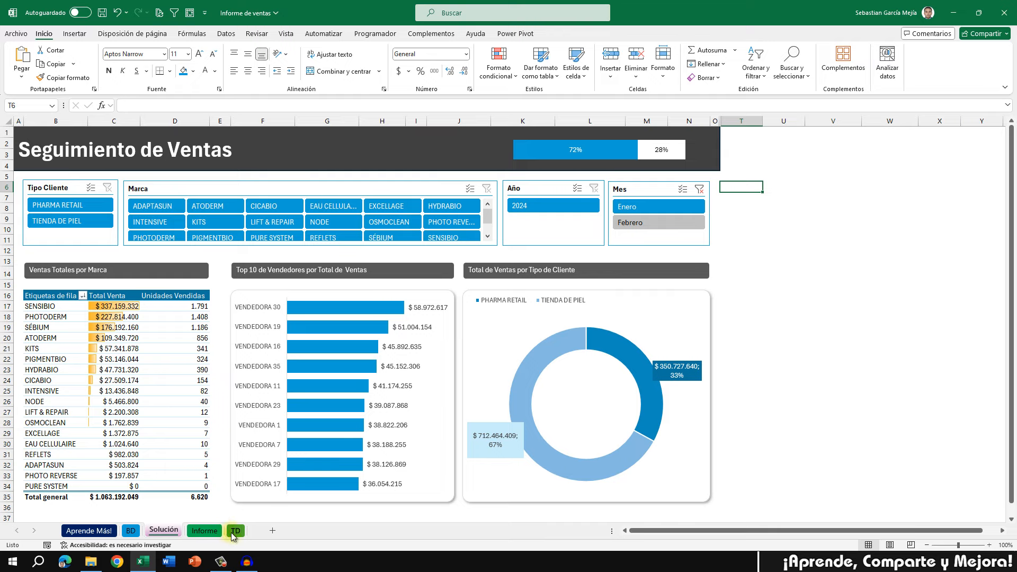
click(233, 531)
click(311, 206)
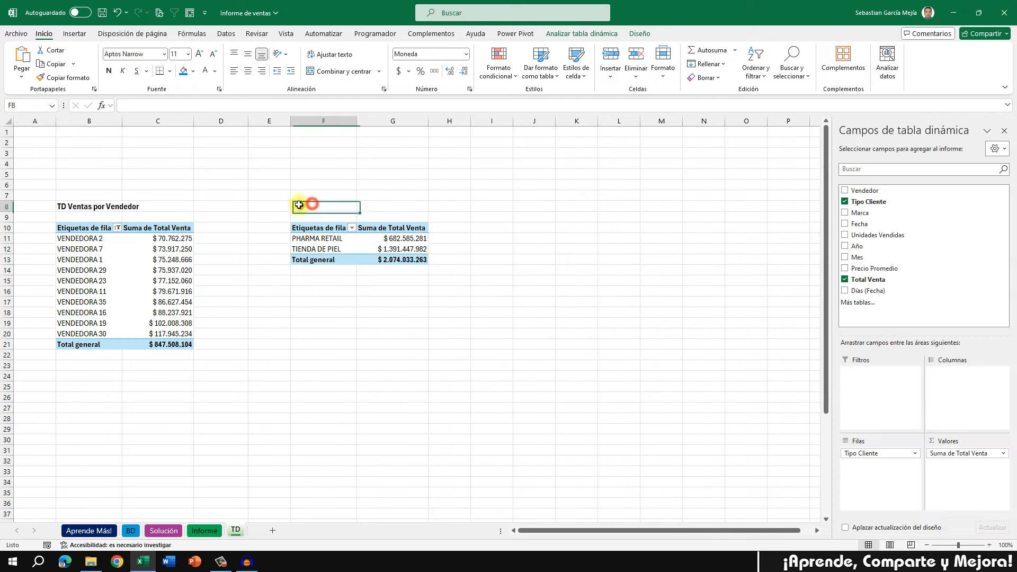
click(72, 207)
key(ctrl+c)
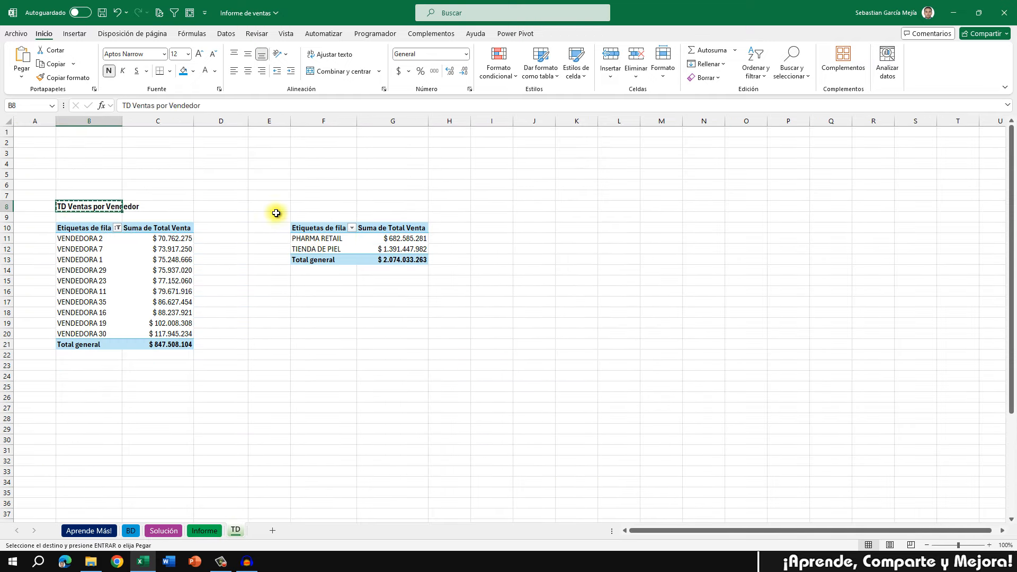
click(302, 206)
key(ctrl+v)
key(Escape)
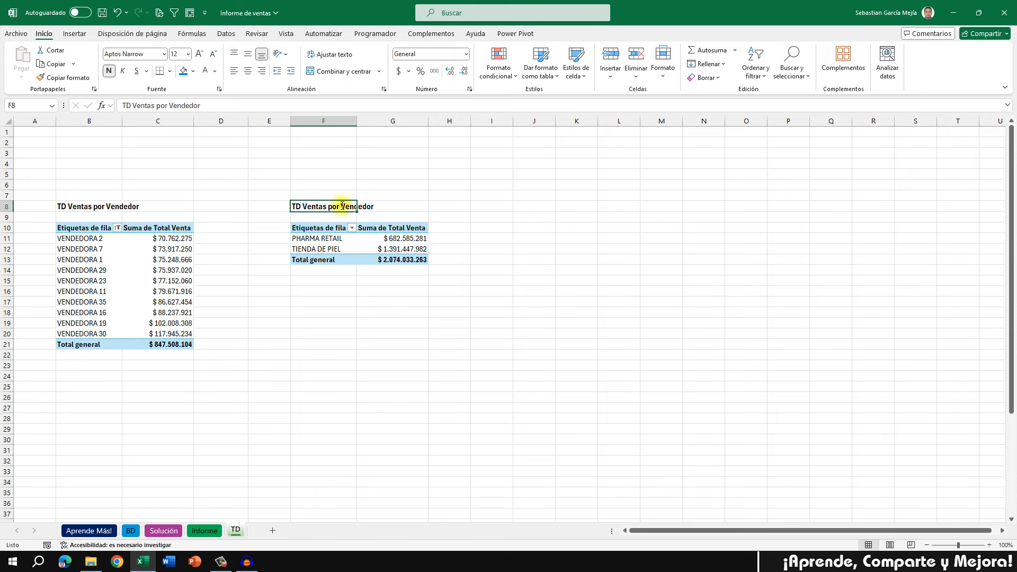
key(F2)
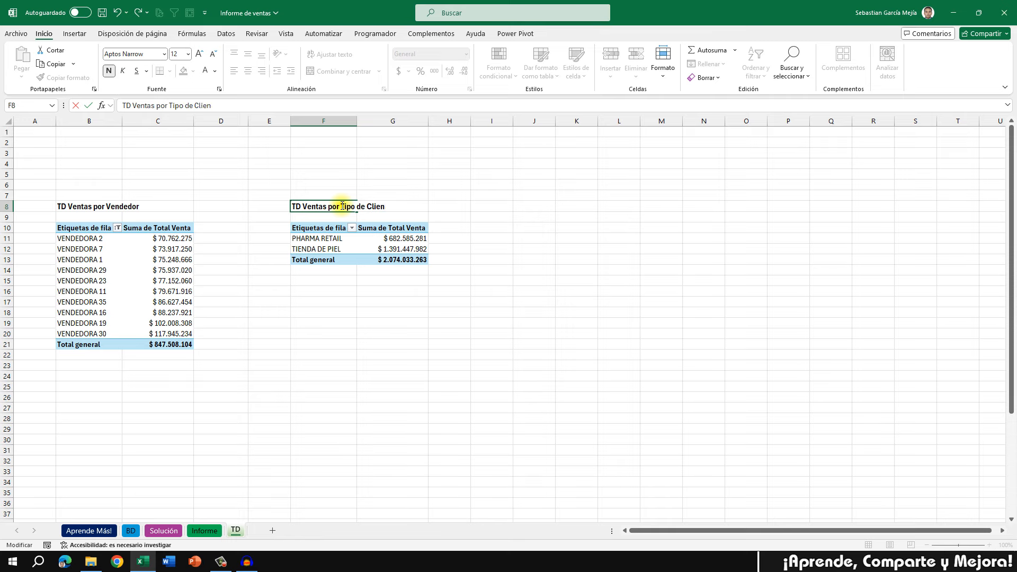
key(Return)
- Rename the client type pivot table as TD_VentasPorTipoCliente
key(Down)
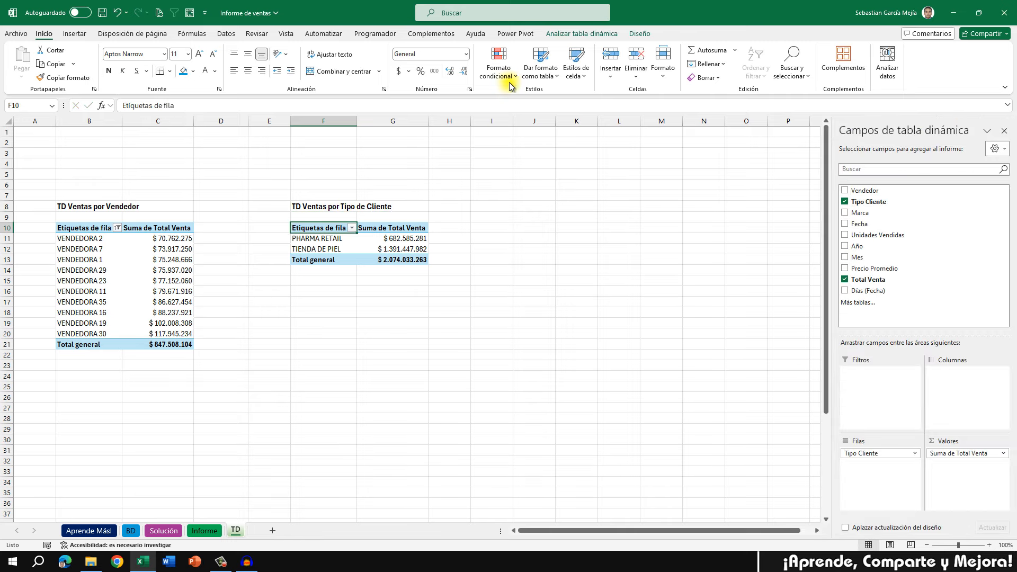
click(581, 34)
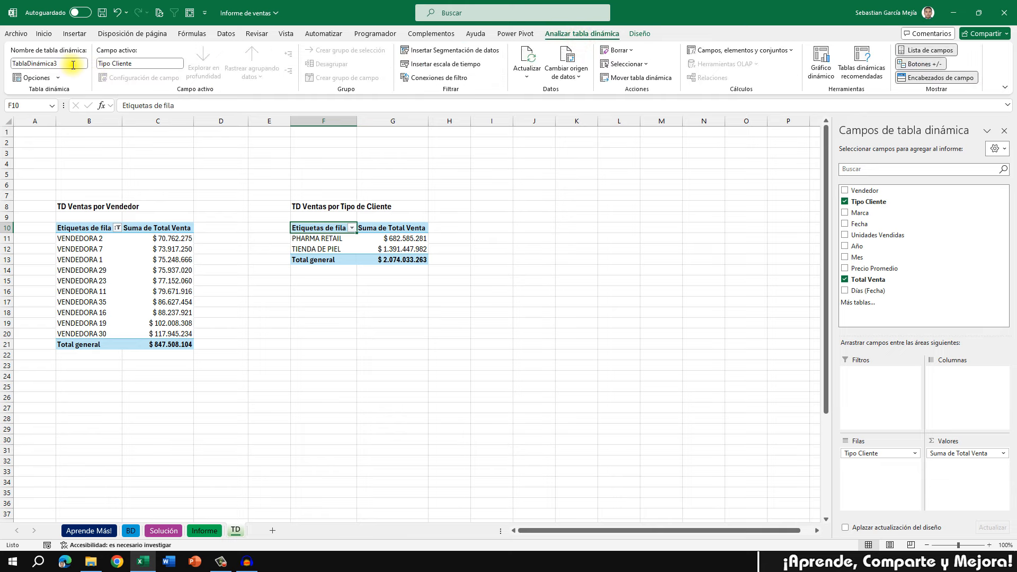
click(73, 64)
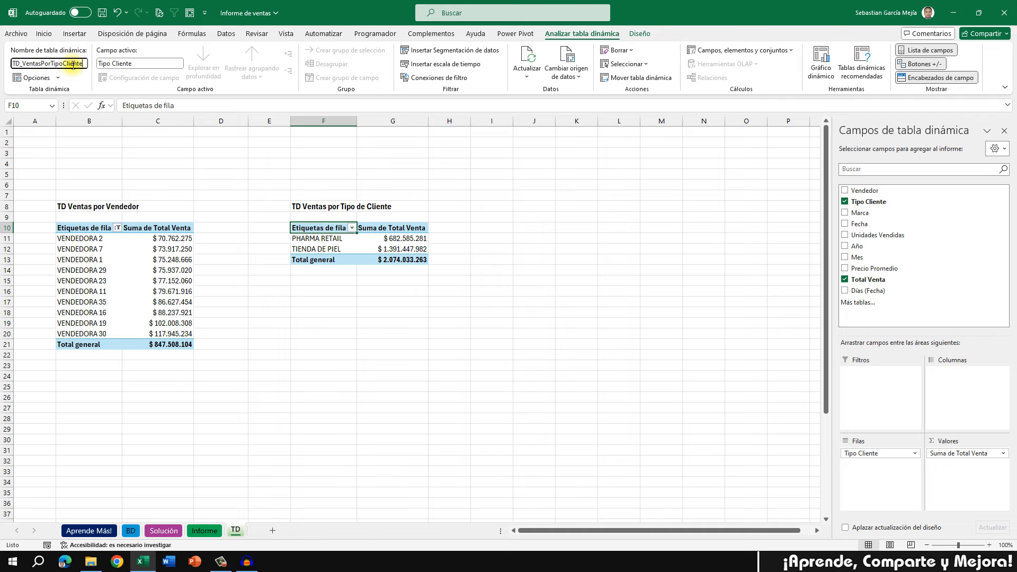
click(385, 299)
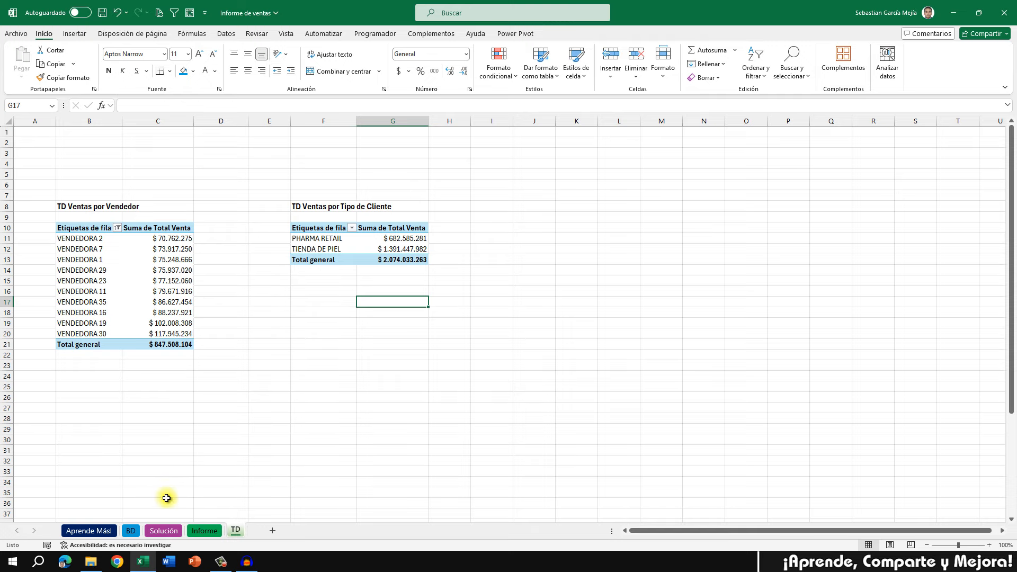
- Insert slicers for Tipo Cliente, Marca, Año and Mes from the brand pivot table on the Informe sheet
click(205, 530)
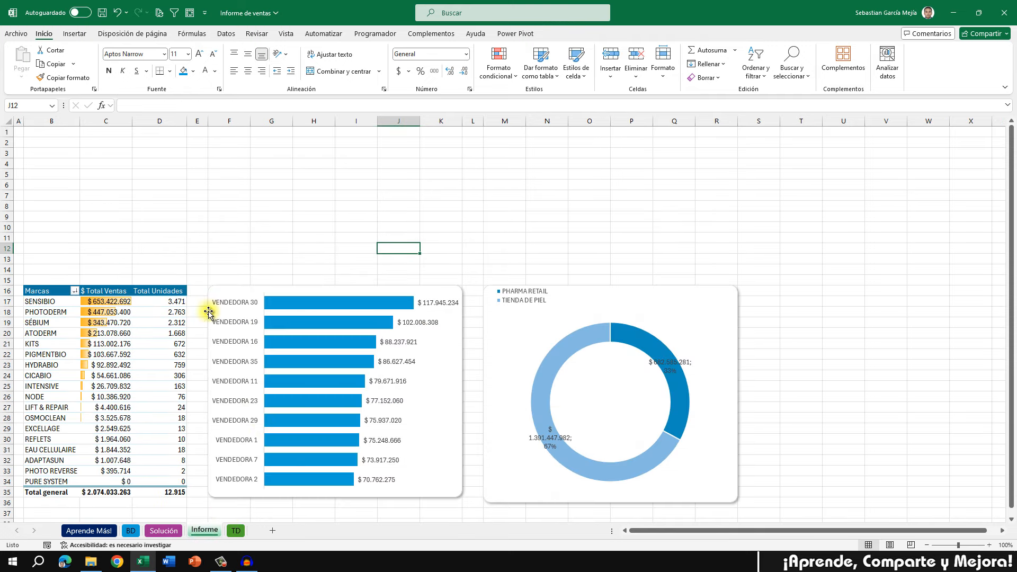
click(153, 313)
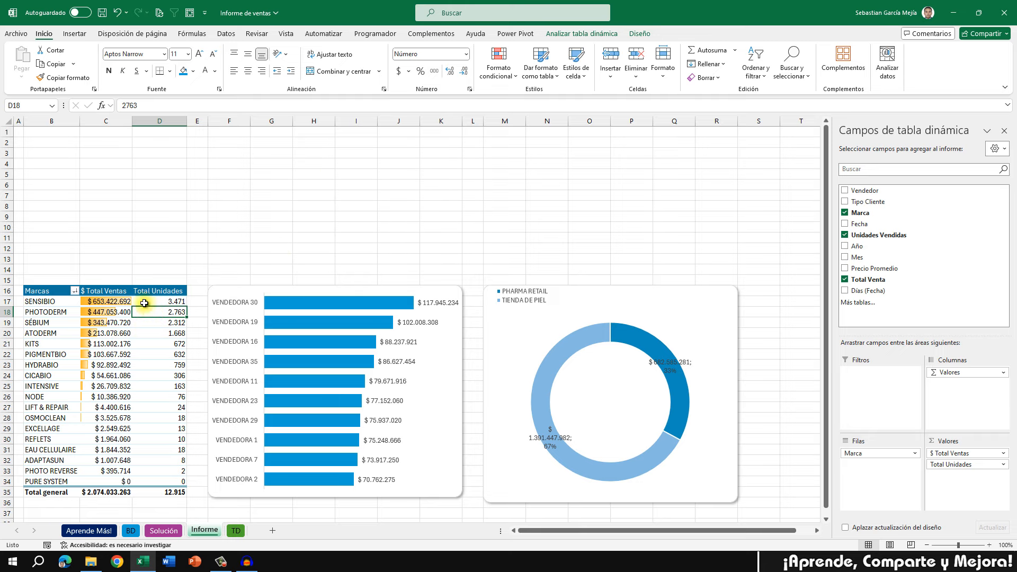
click(594, 36)
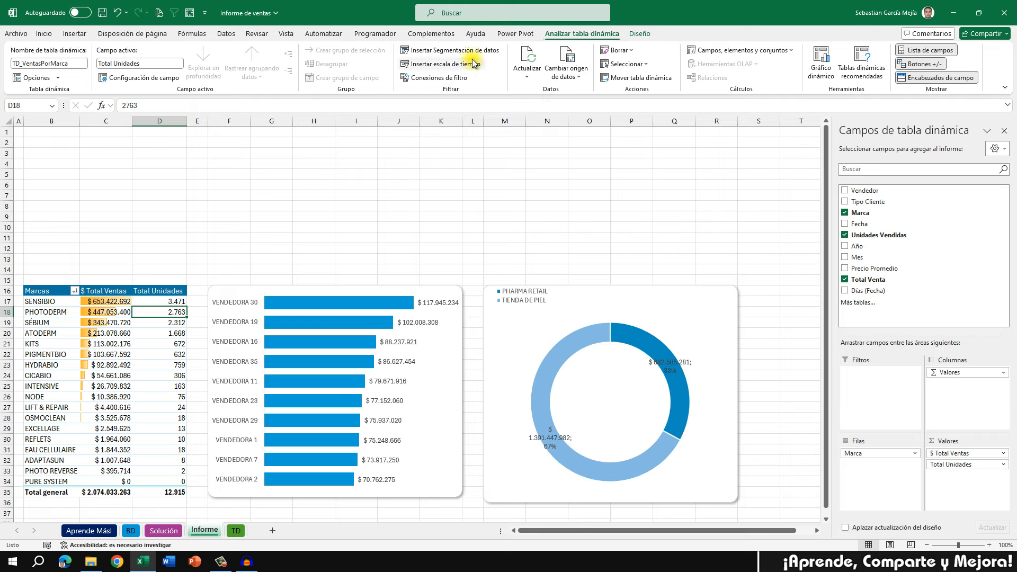
click(456, 50)
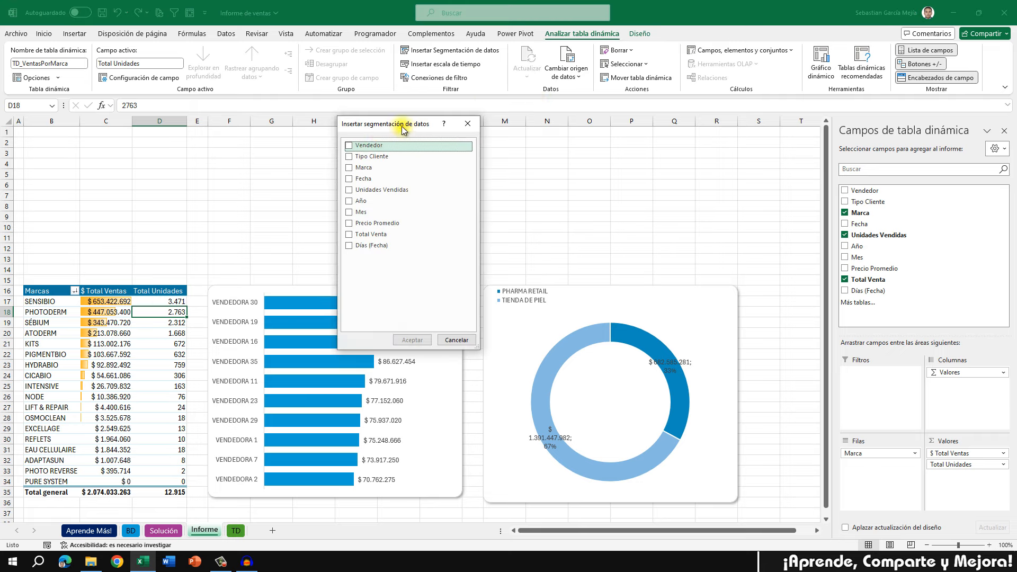
drag(404, 124, 297, 154)
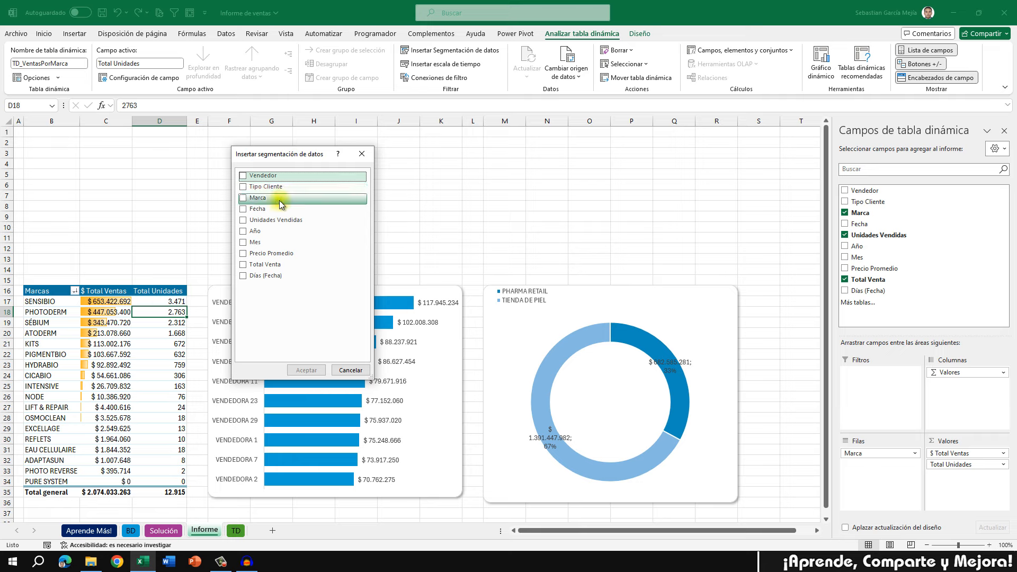
click(243, 230)
click(243, 242)
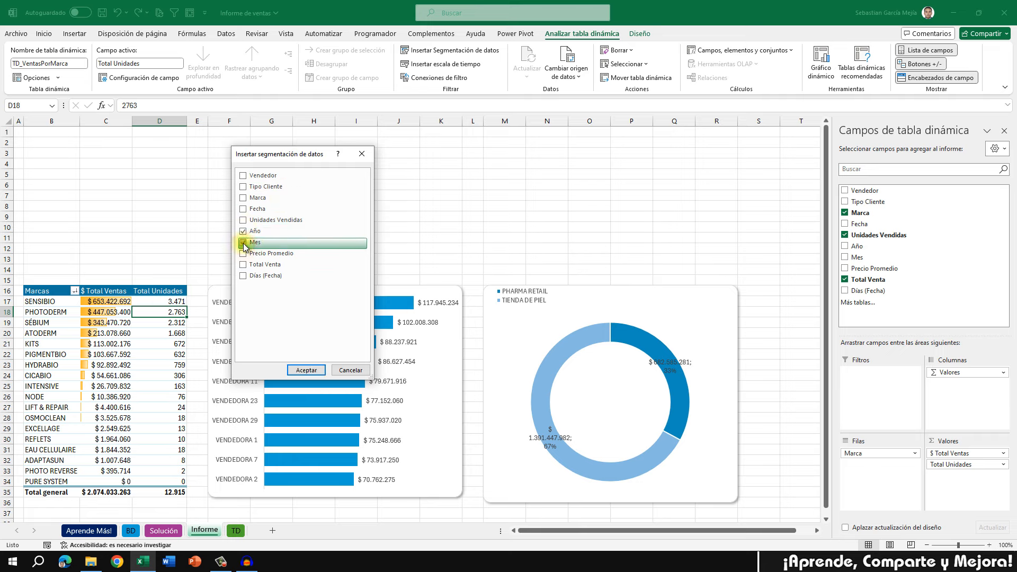
click(243, 199)
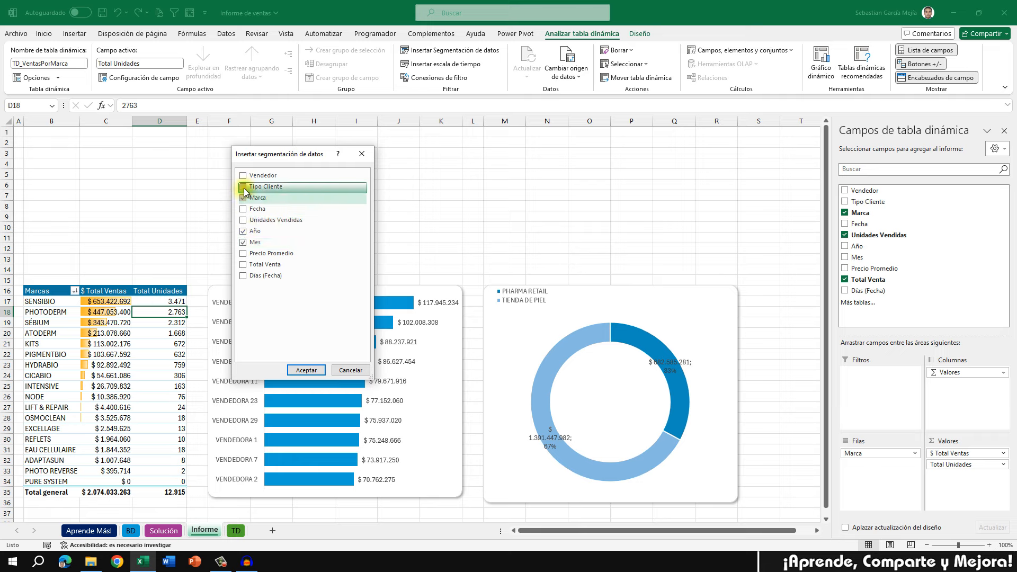
click(244, 188)
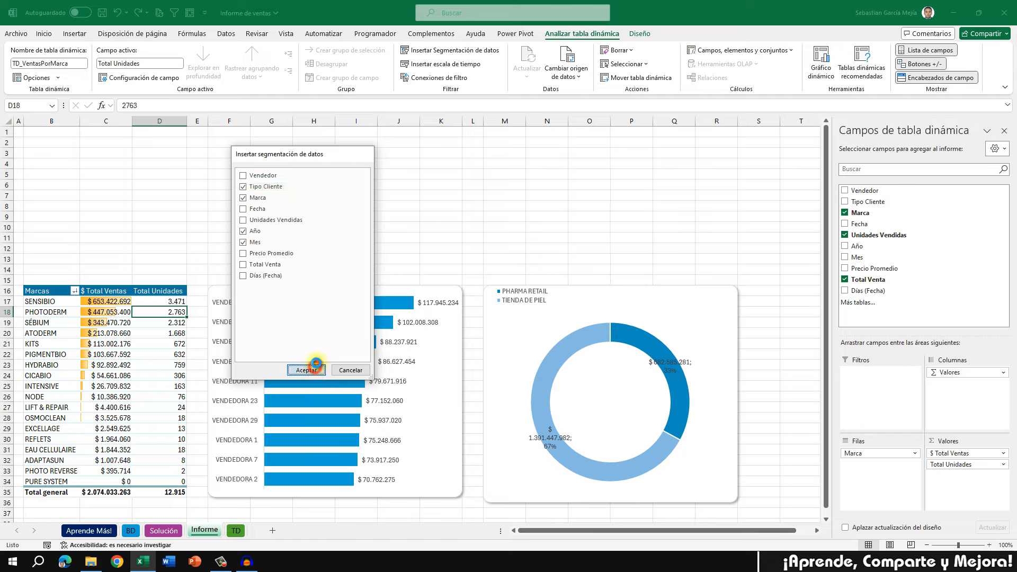
click(307, 370)
click(493, 199)
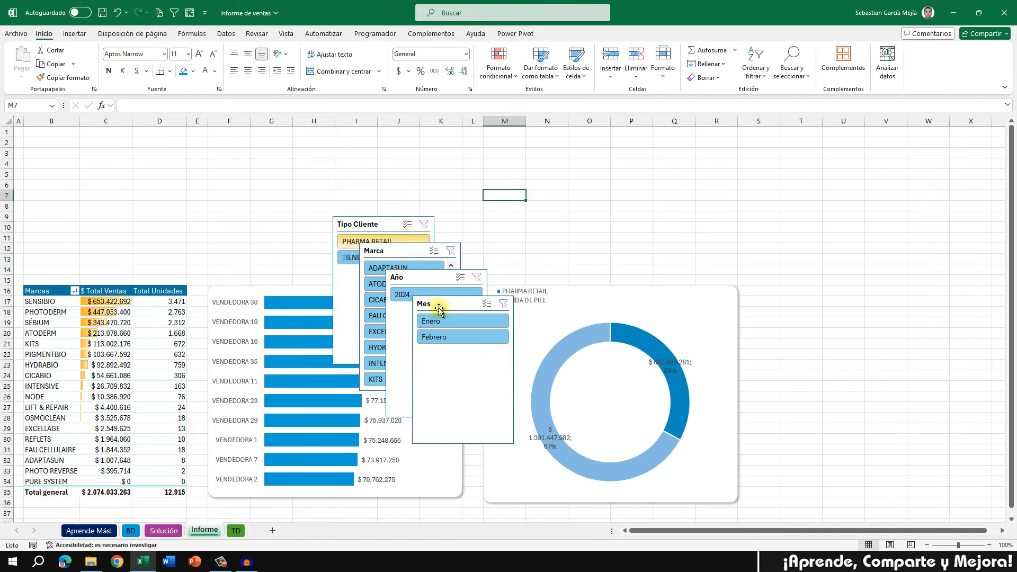
- Place the Año slicer above the brand pivot table with the Mes slicer beside it, and shorten both to span rows 8 to 12
drag(423, 279, 69, 208)
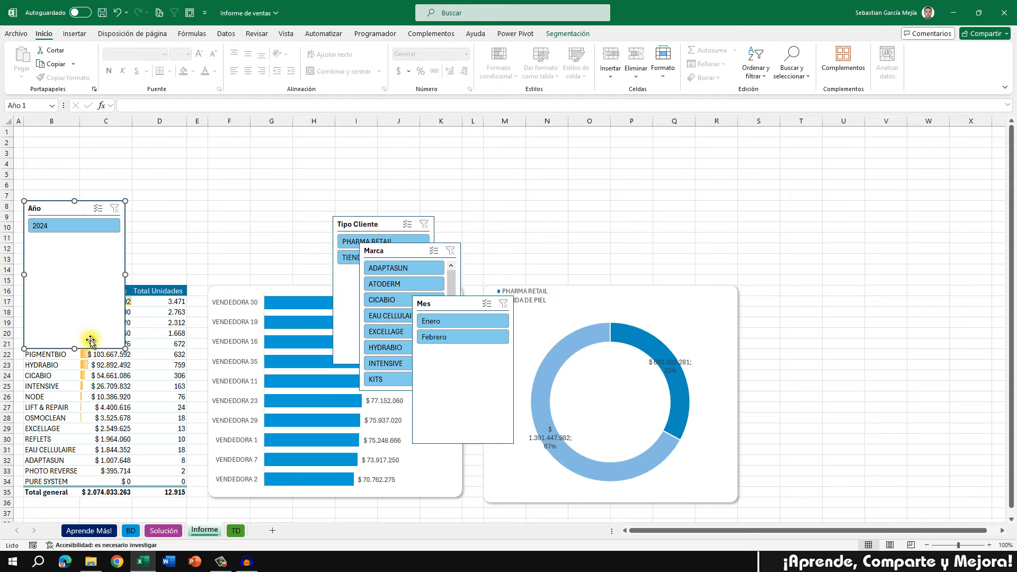
drag(75, 349, 95, 257)
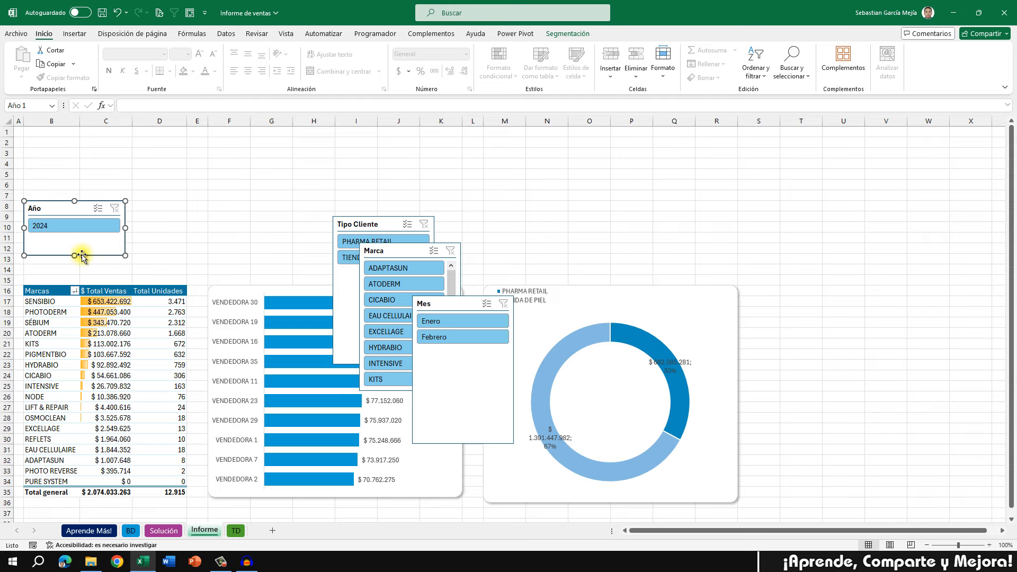
click(195, 244)
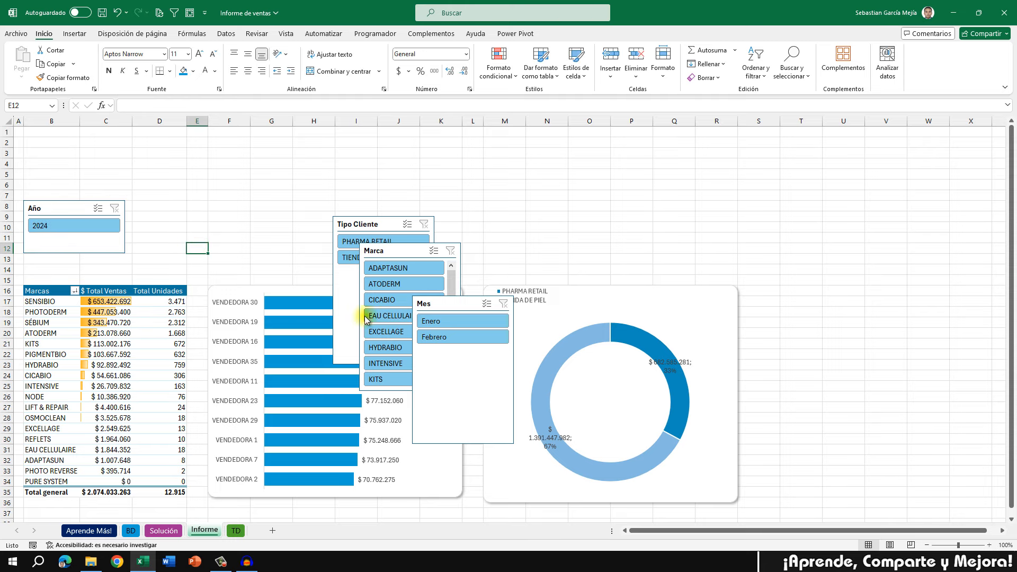
drag(377, 227, 352, 208)
drag(450, 297, 171, 202)
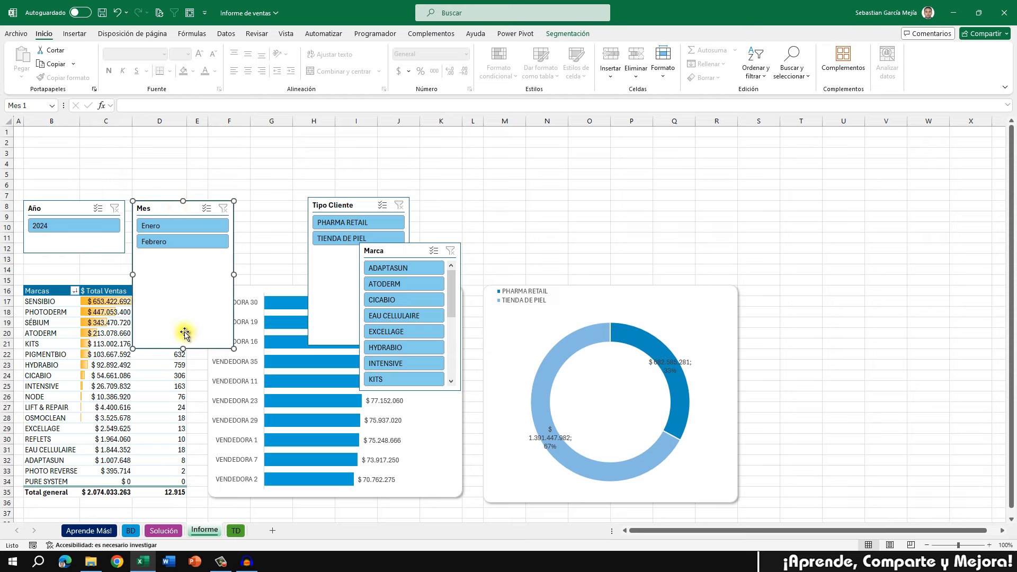
drag(182, 344, 183, 253)
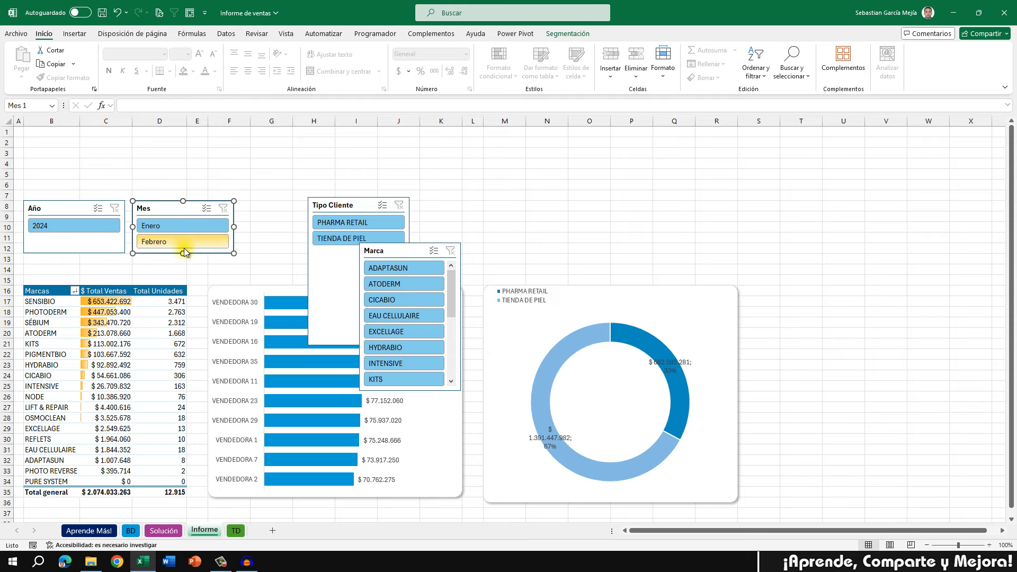
- Place the Tipo Cliente slicer beside the Mes slicer and shorten it to end at row 12
click(291, 209)
drag(342, 205, 276, 209)
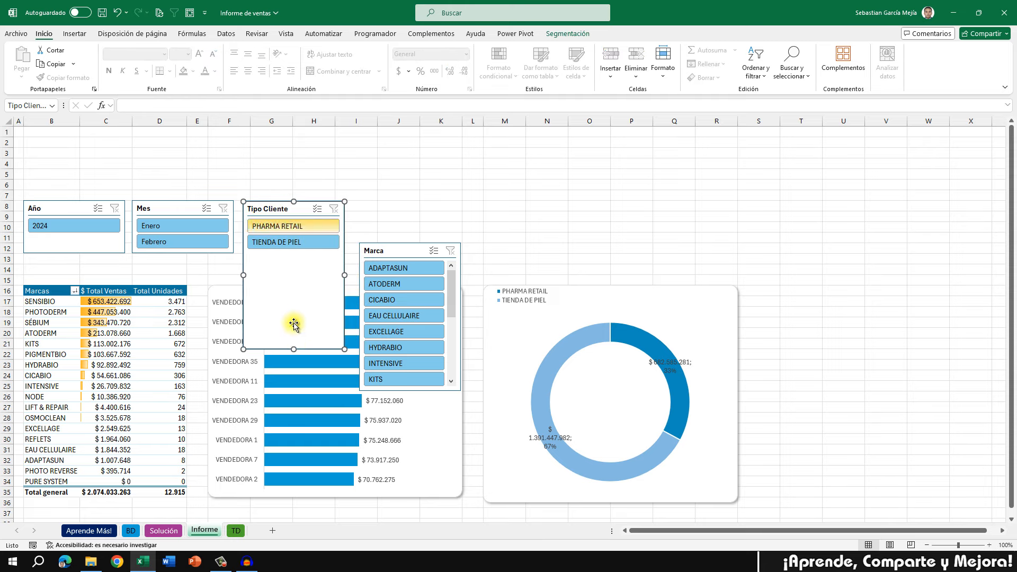
drag(294, 346, 292, 253)
- Line up the Marca slicer with the others, widen it to the doughnut chart's right edge and shorten it to row 12
drag(403, 252, 403, 209)
drag(462, 274, 736, 244)
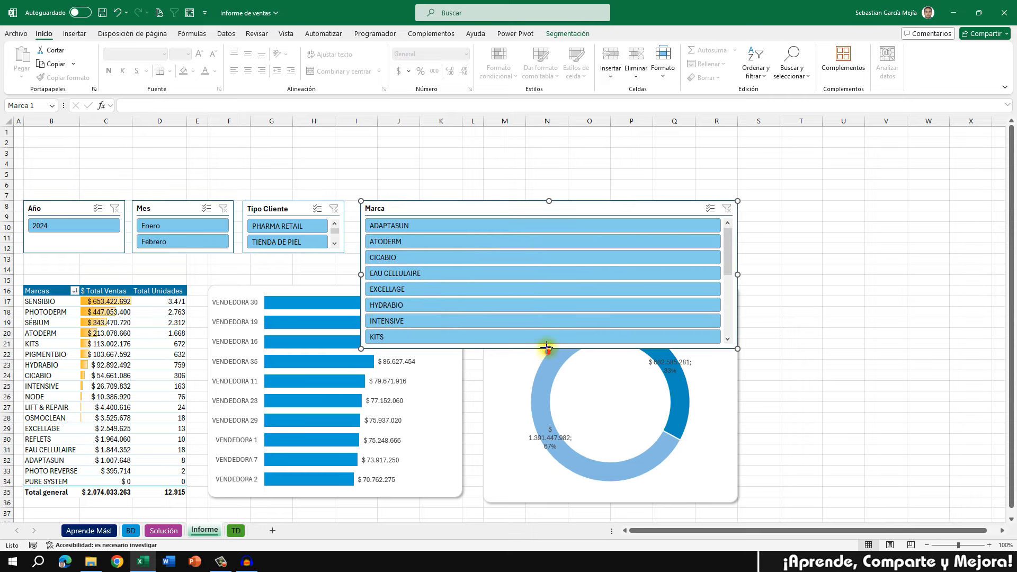
drag(547, 347, 547, 253)
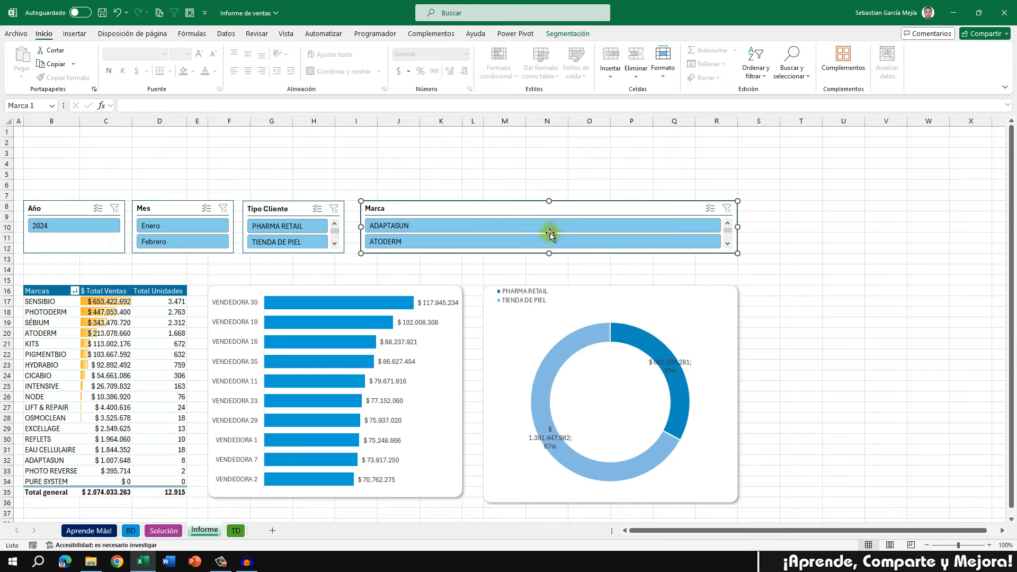
- Arrange the Marca slicer's buttons in 6 columns
click(569, 34)
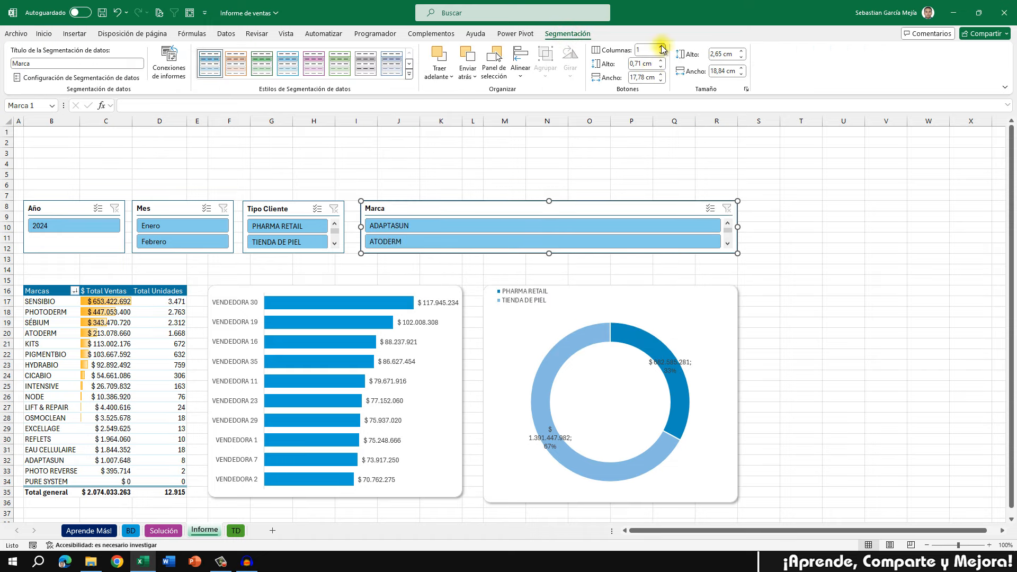
click(661, 47)
click(661, 47)
click(661, 48)
click(661, 47)
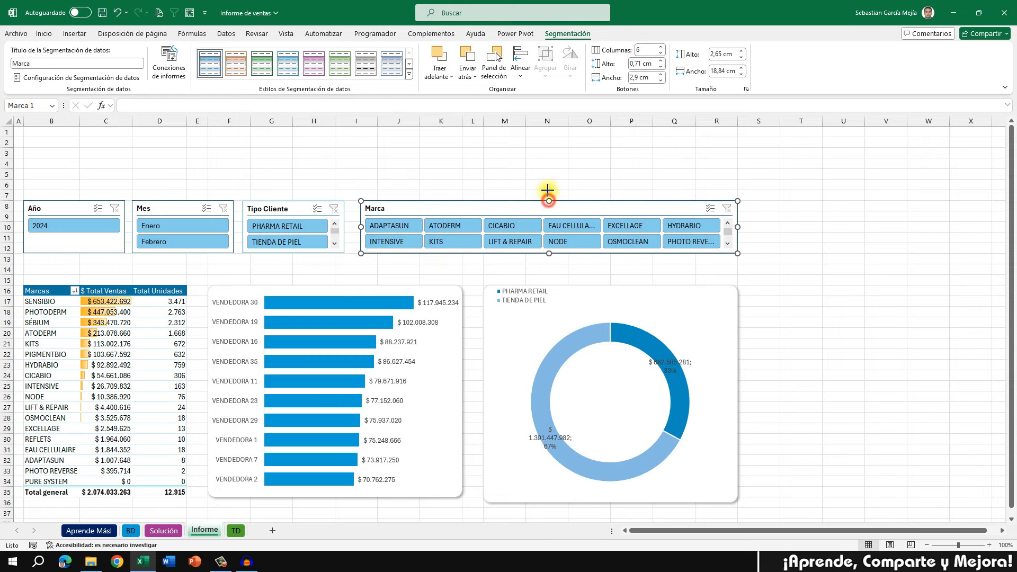
- Extend the top edges of the Marca, Tipo Cliente, Mes and Año slicers up to the start of row 7
drag(548, 201, 548, 190)
click(289, 208)
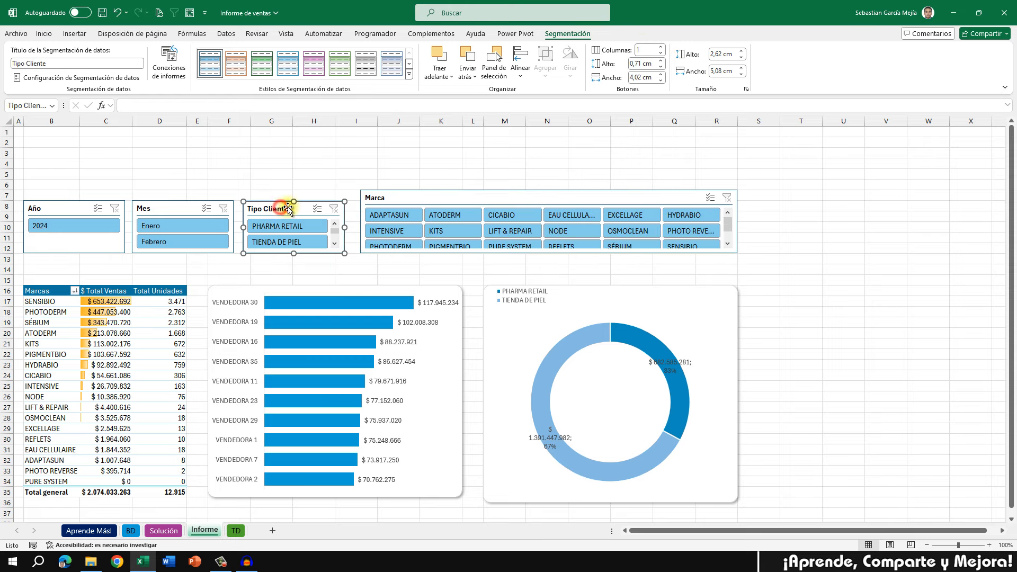
drag(294, 202, 293, 190)
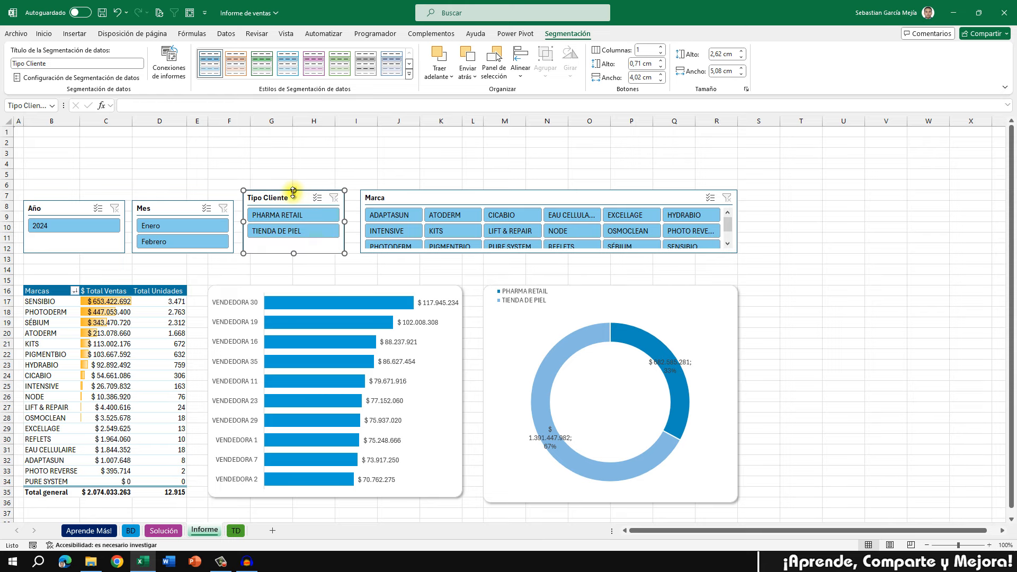
click(177, 215)
drag(183, 201, 182, 190)
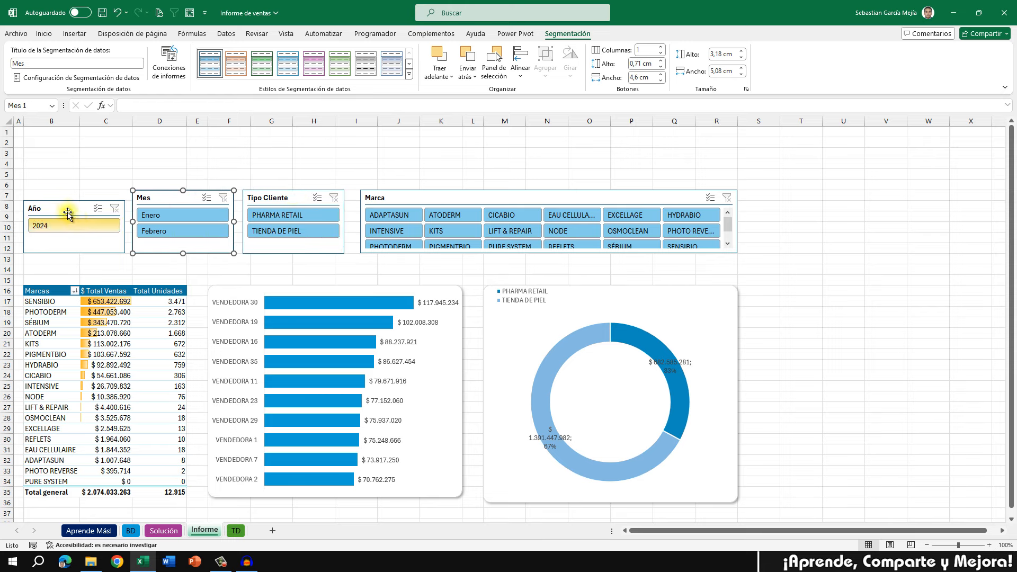
click(65, 209)
drag(74, 199, 74, 190)
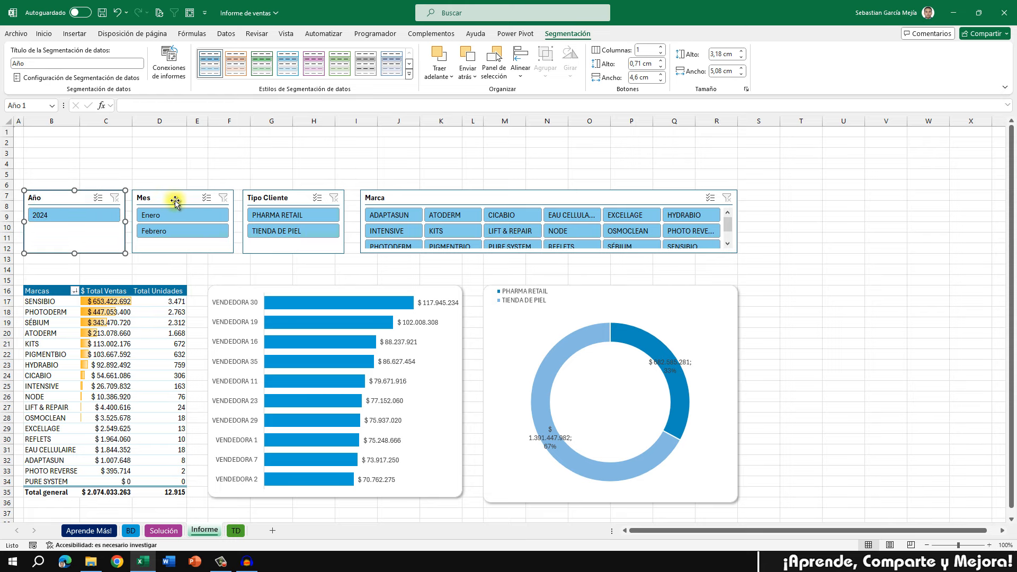
- Select all four slicers and distribute them horizontally
ctrl+click(176, 200)
ctrl+click(286, 198)
ctrl+click(423, 197)
click(520, 60)
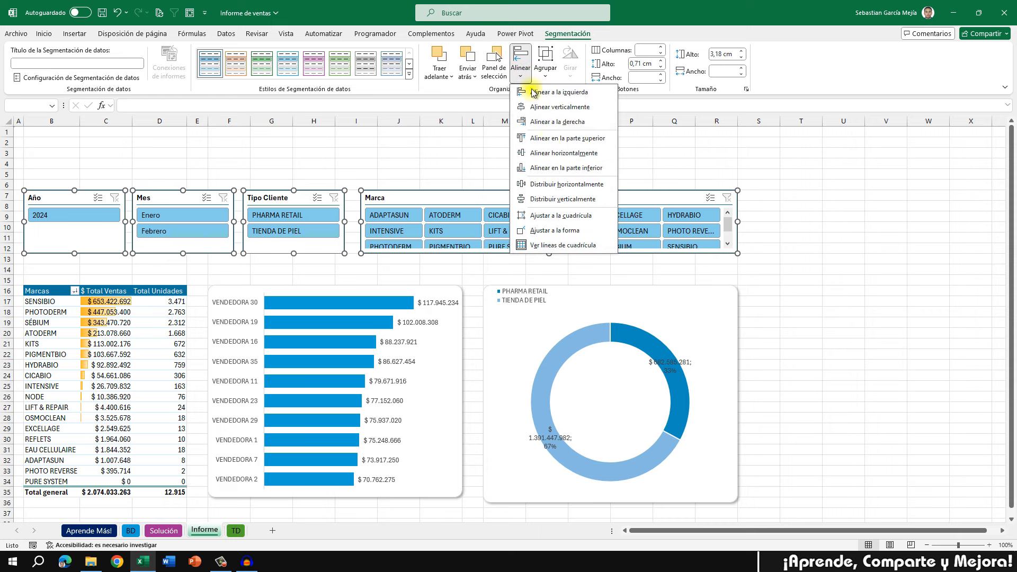
click(551, 183)
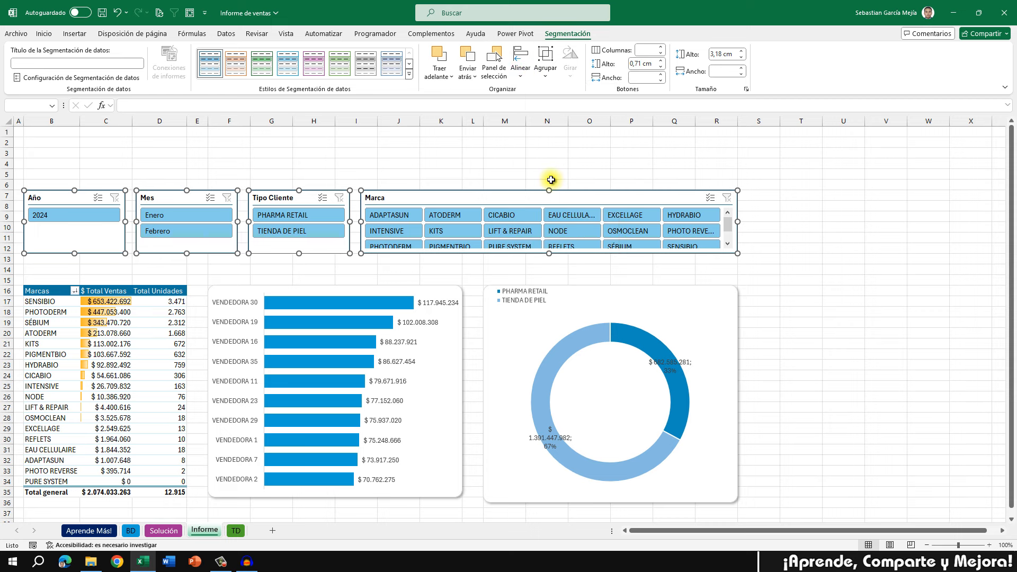
- Open the size and properties settings for the four selected slicers
right_click(477, 197)
click(537, 456)
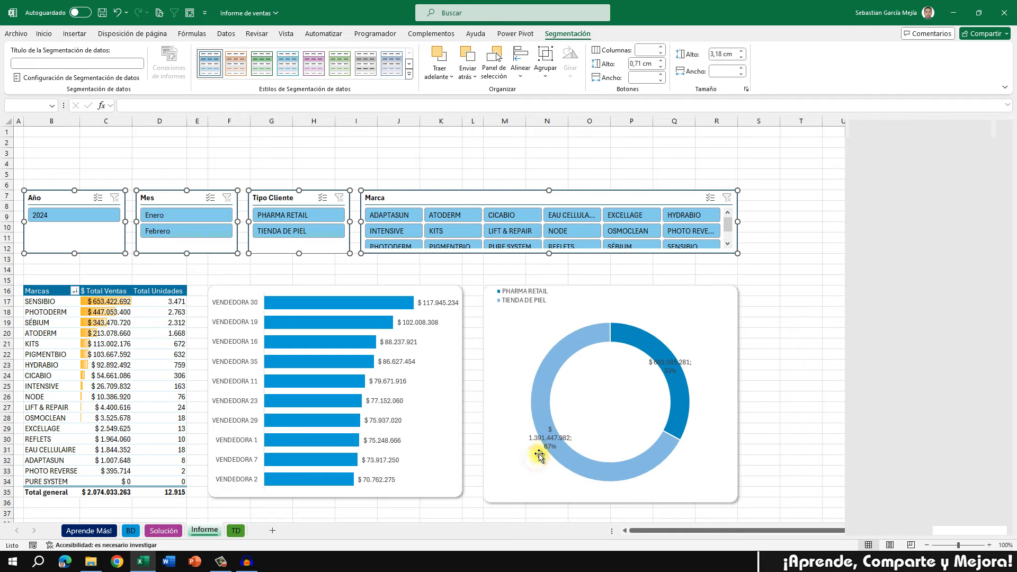
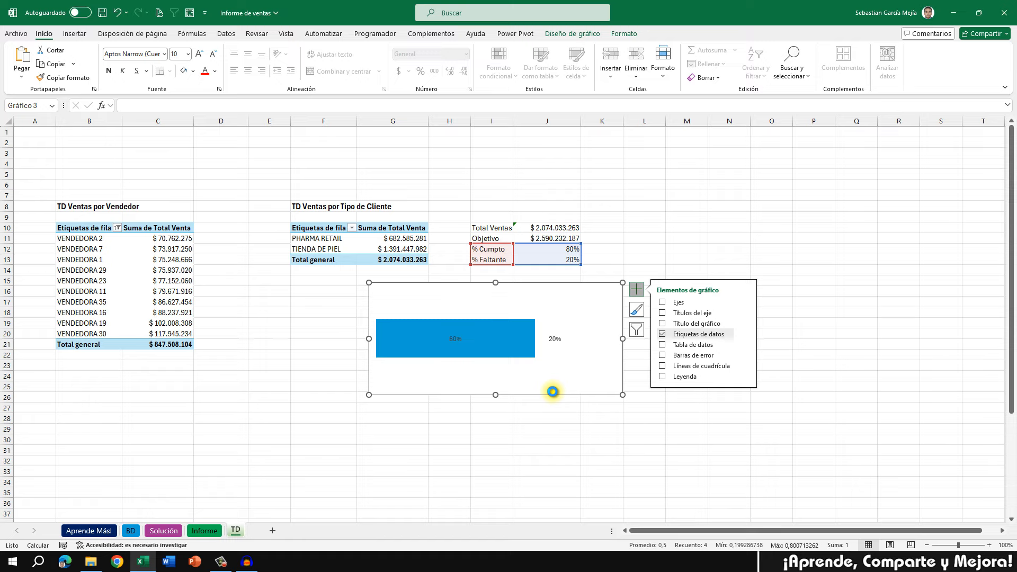
- Move the compliance bar chart from the TD sheet to Informe and fit it inside the title banner over columns M to R
key(Delete)
click(216, 527)
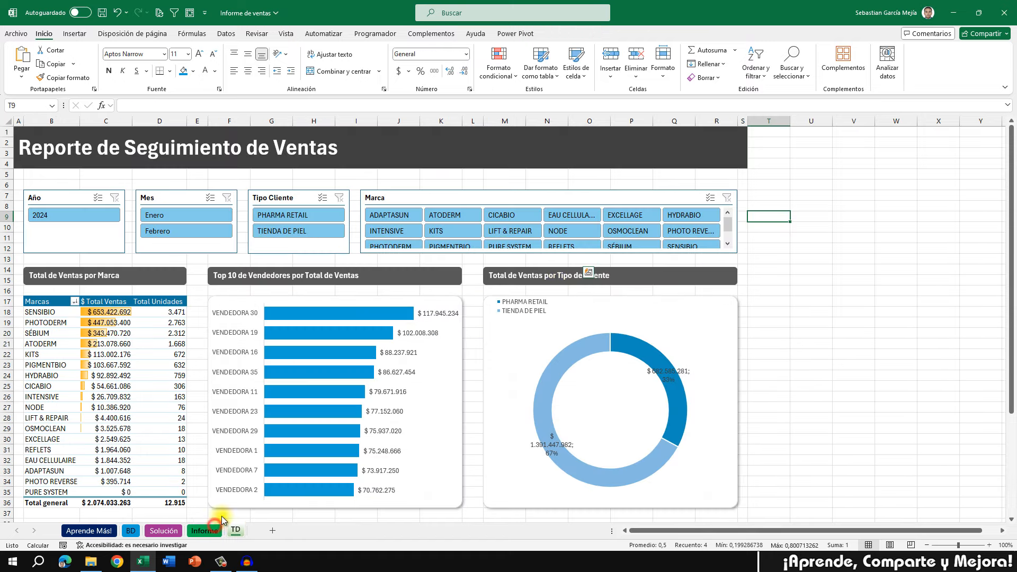
key(ctrl+v)
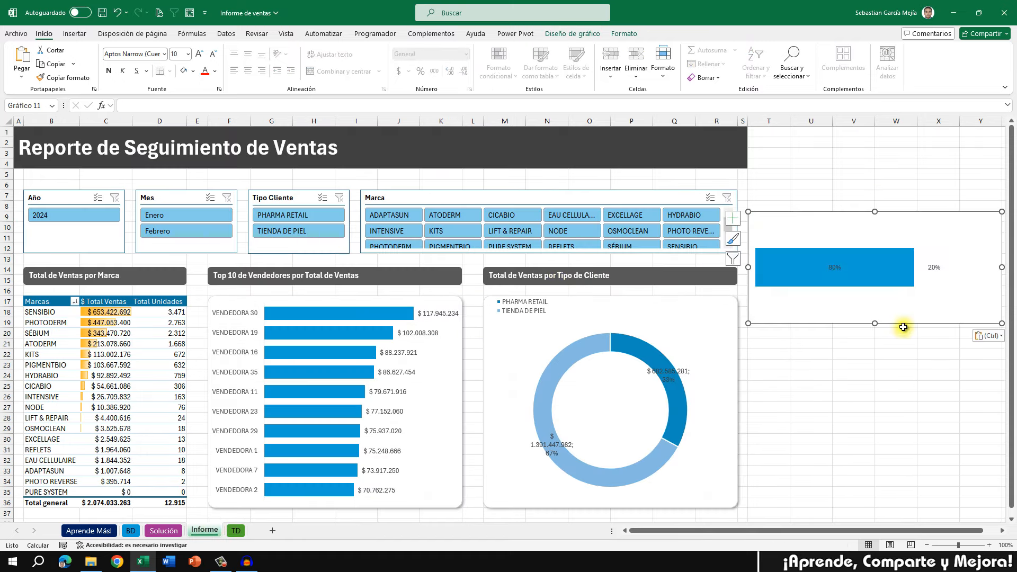
drag(903, 328, 614, 169)
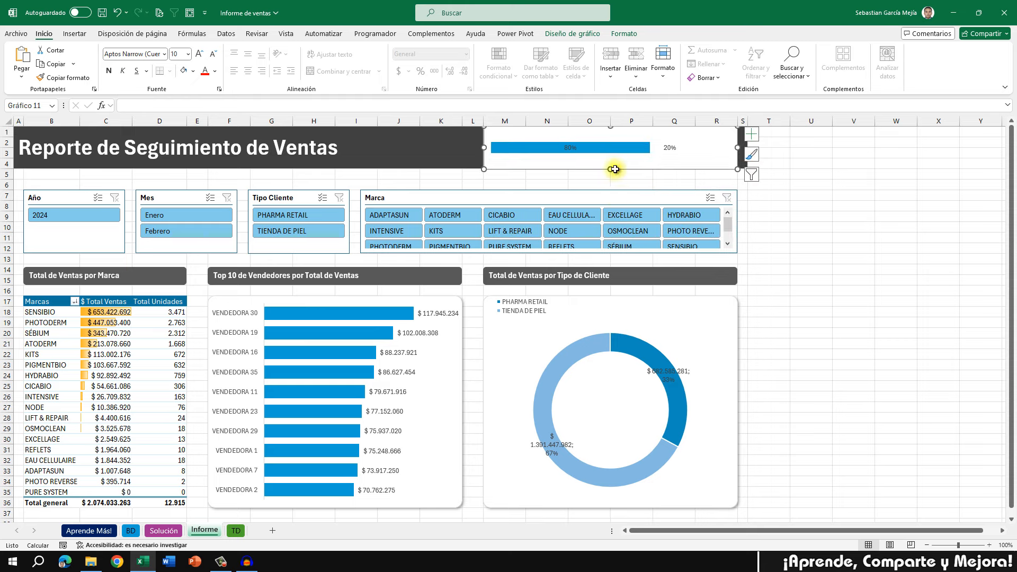
- Remove the compliance chart's background fill and resize it to about 12,44 cm wide, ending at the banner's right edge
click(620, 34)
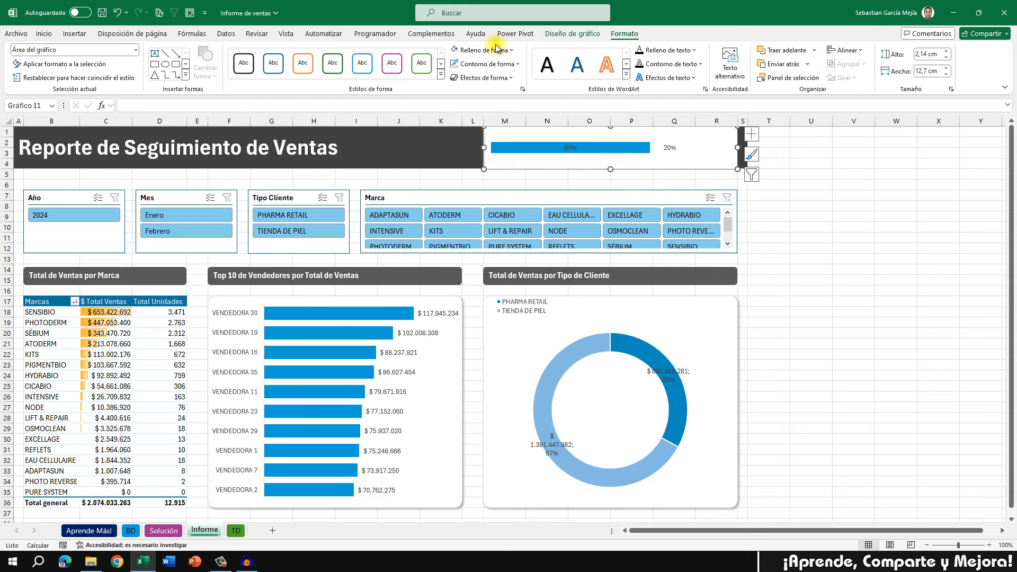
click(496, 49)
click(509, 183)
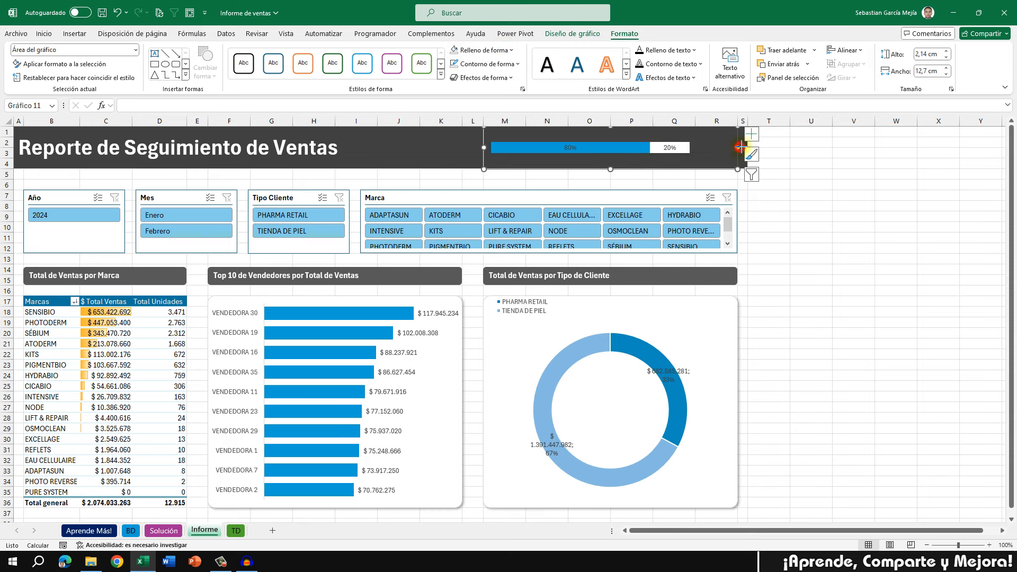
drag(738, 147, 747, 147)
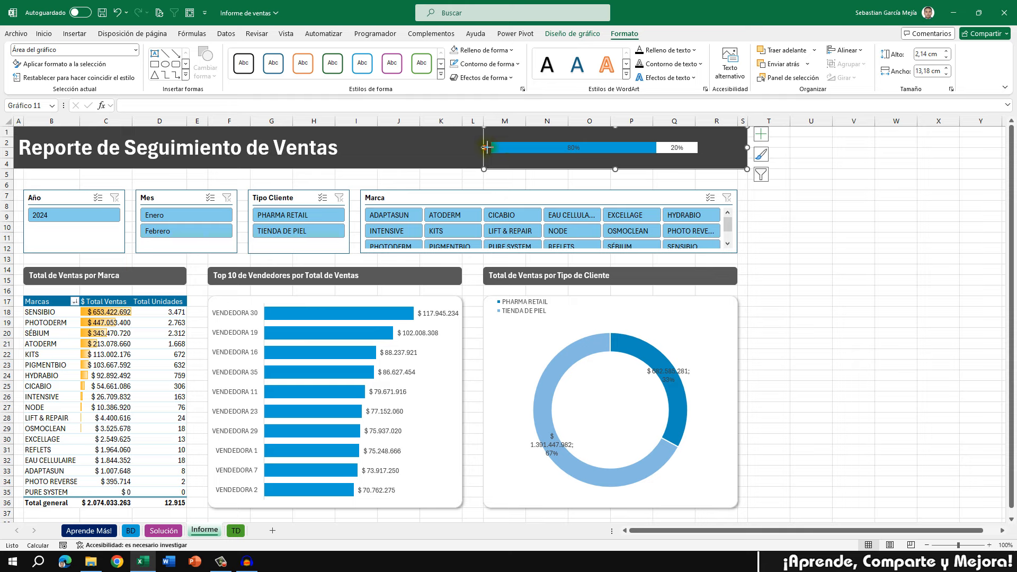
drag(486, 147, 500, 147)
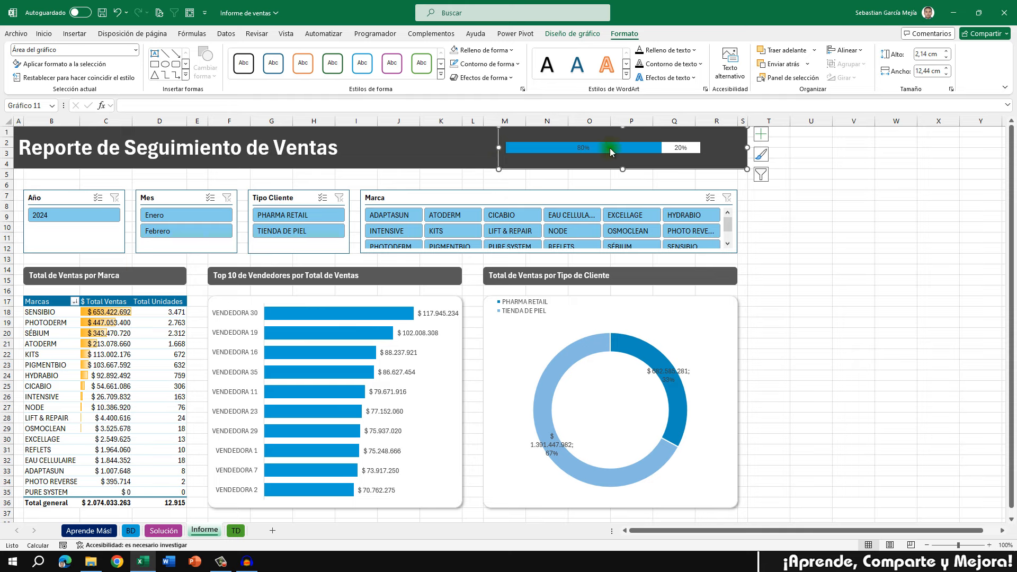
- Show the compliance chart's axes and set the horizontal axis limits to a minimum of 0,0 and a maximum of 1,0
mouse_move(609, 148)
click(760, 133)
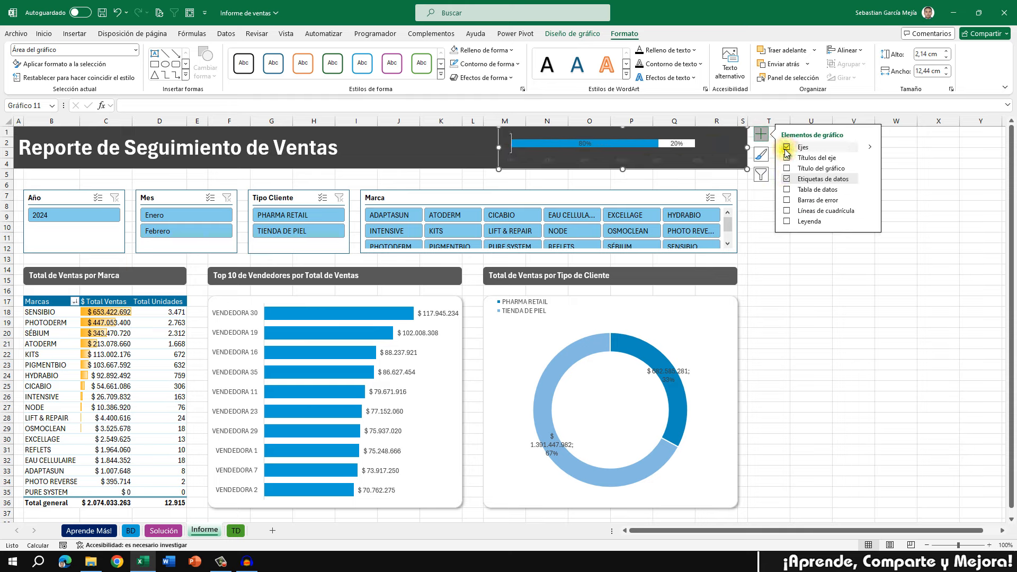
click(654, 162)
right_click(654, 164)
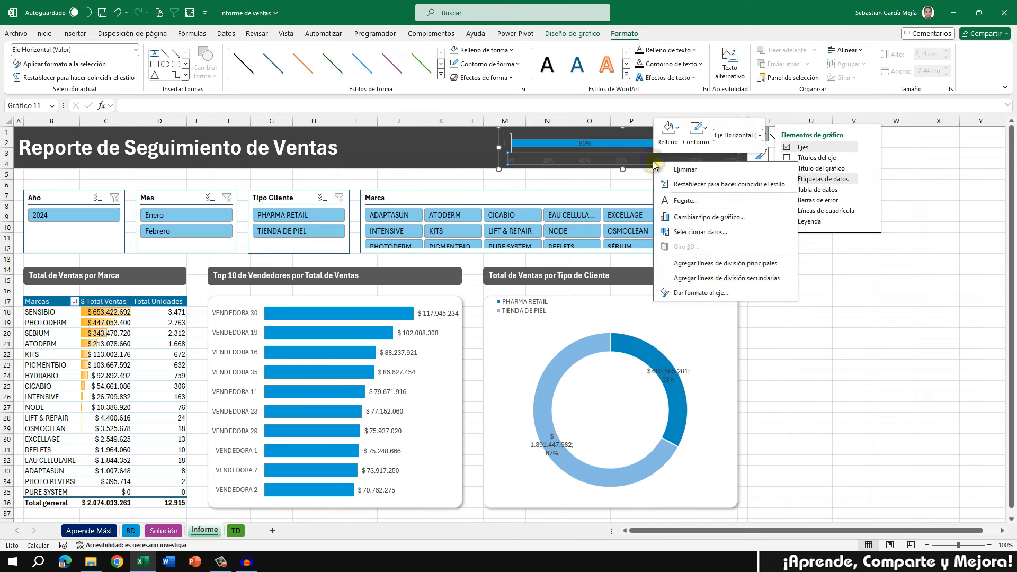
click(721, 292)
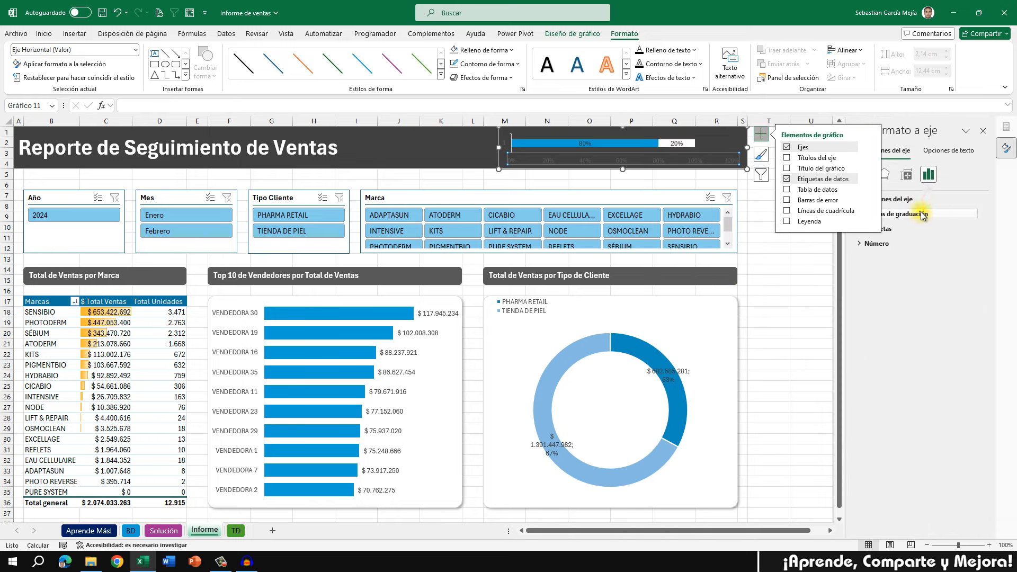
click(920, 199)
click(731, 146)
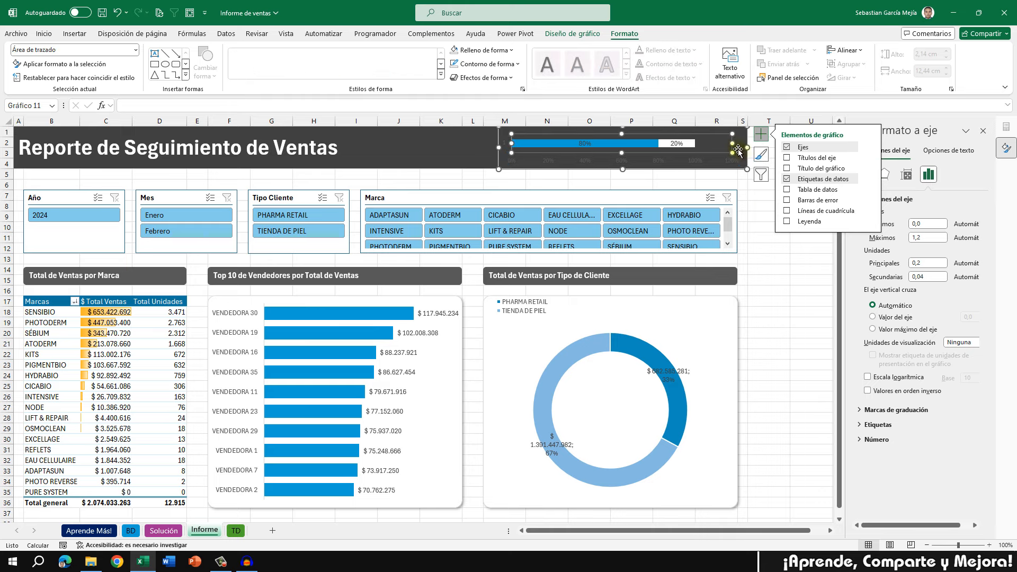
click(758, 138)
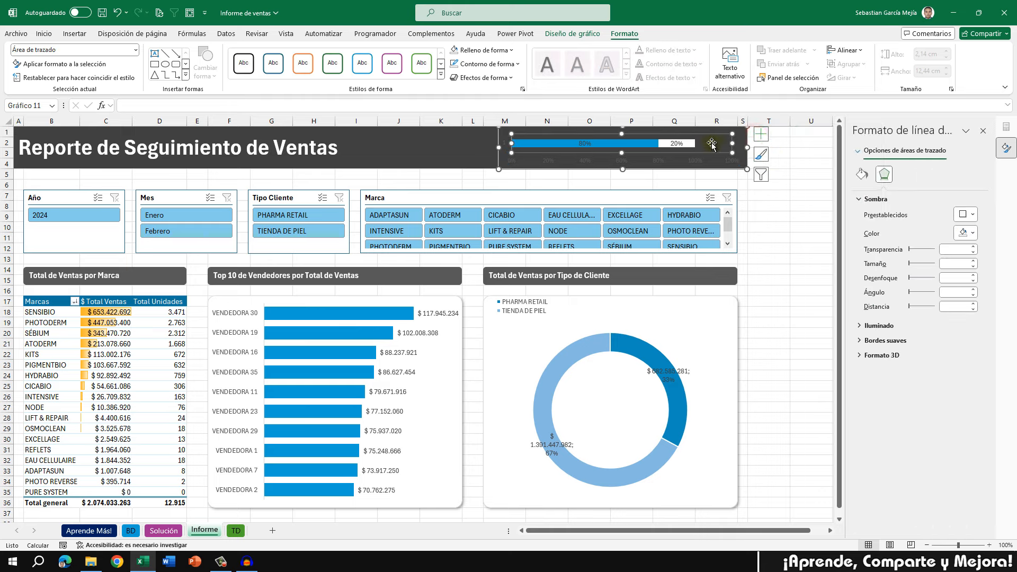
click(699, 167)
right_click(698, 164)
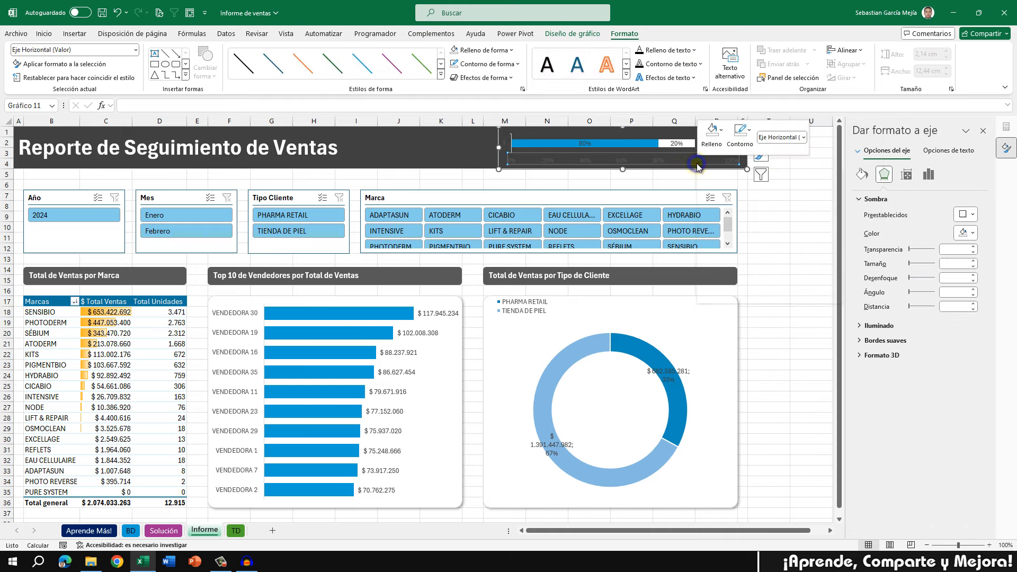
click(741, 295)
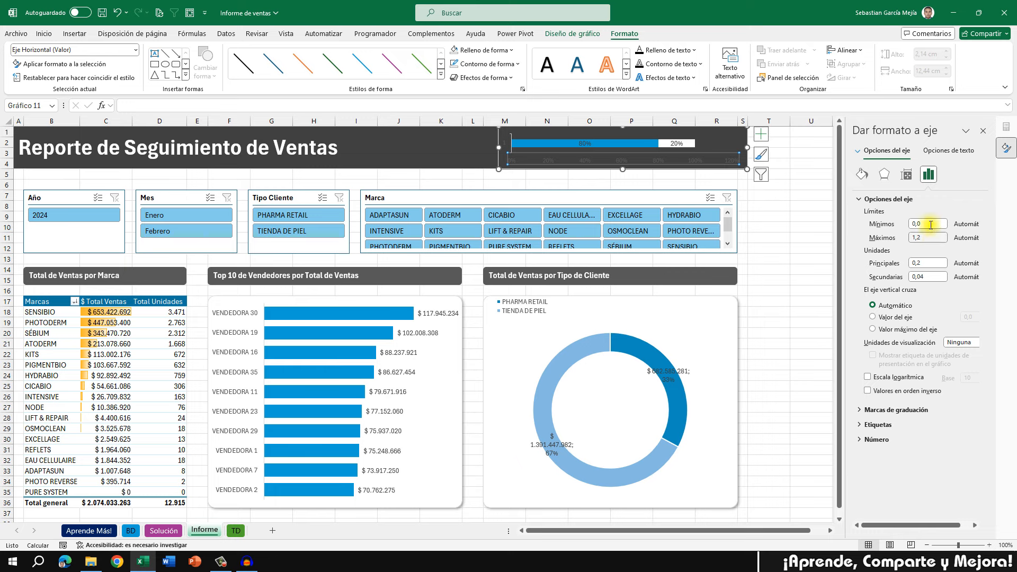
drag(930, 225, 902, 241)
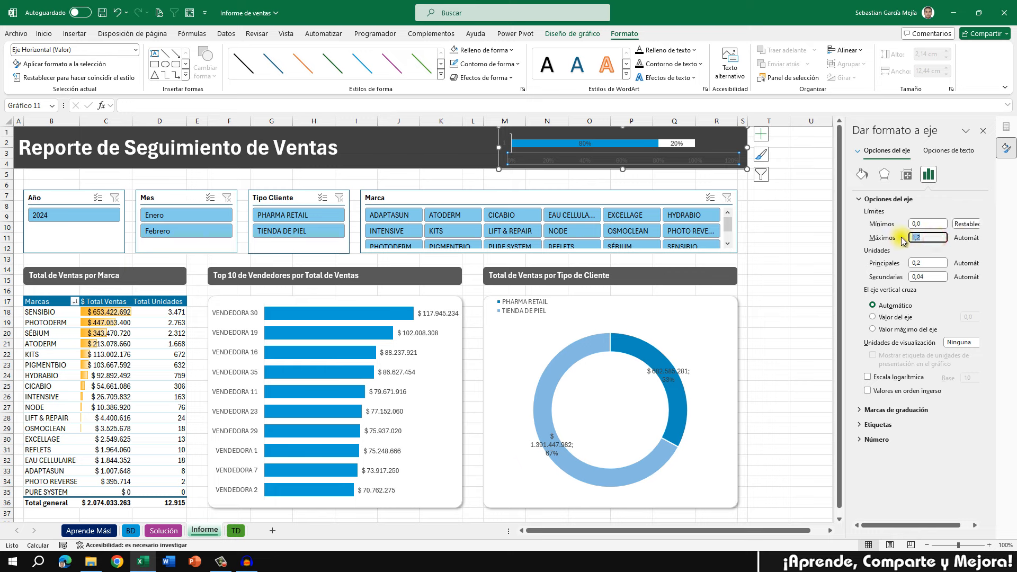
text(1,0)
key(Return)
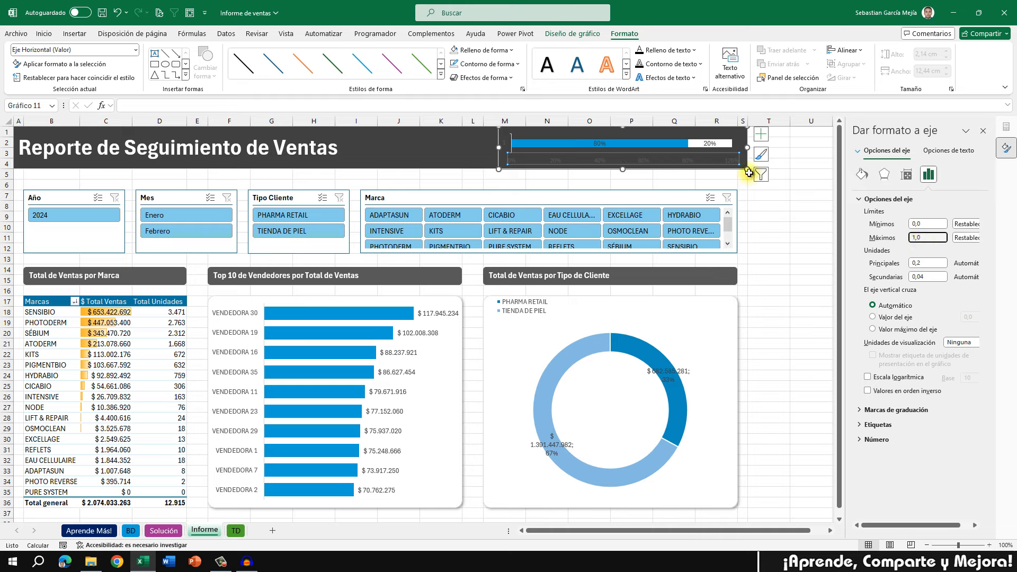
click(774, 226)
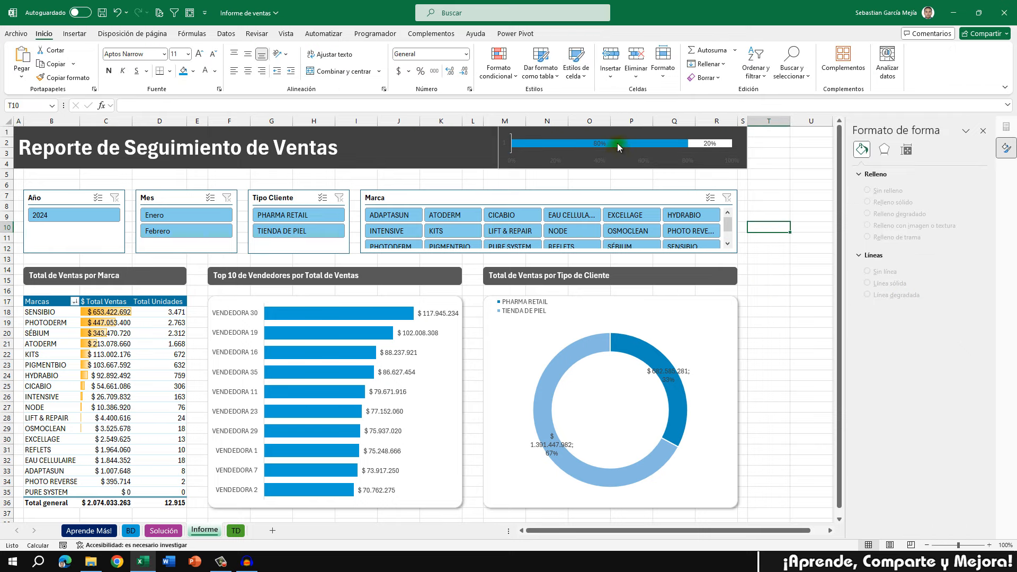
- Delete the horizontal value axis from the compliance chart
click(597, 164)
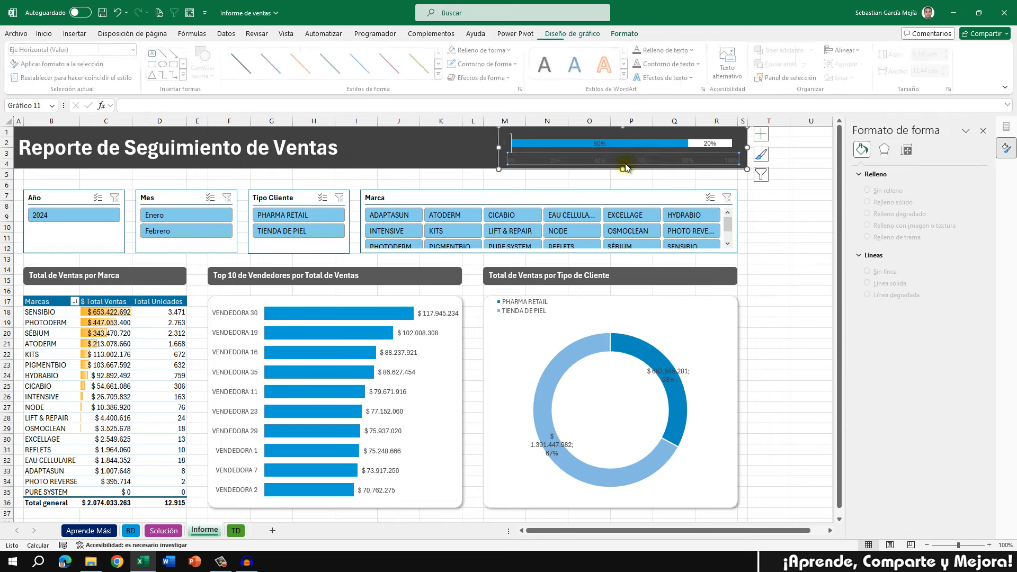
click(625, 164)
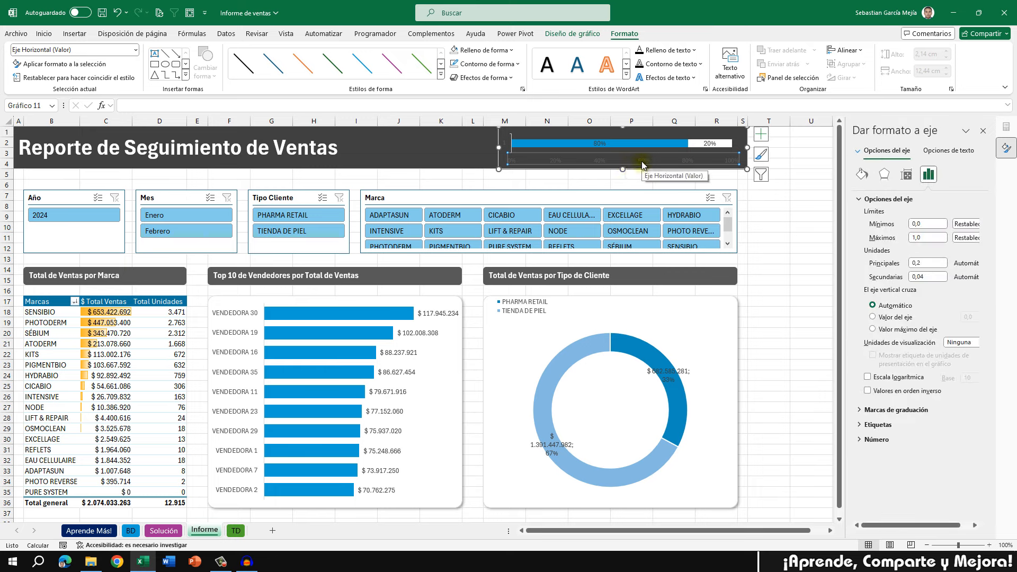
key(Delete)
- Set the gap width of the compliance chart's bars to 50%
right_click(639, 154)
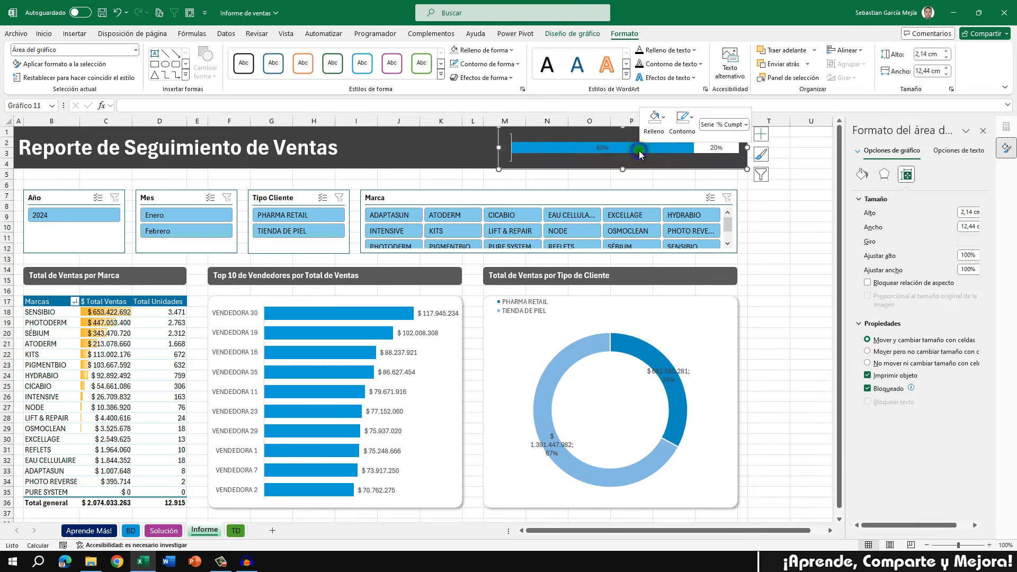
click(696, 267)
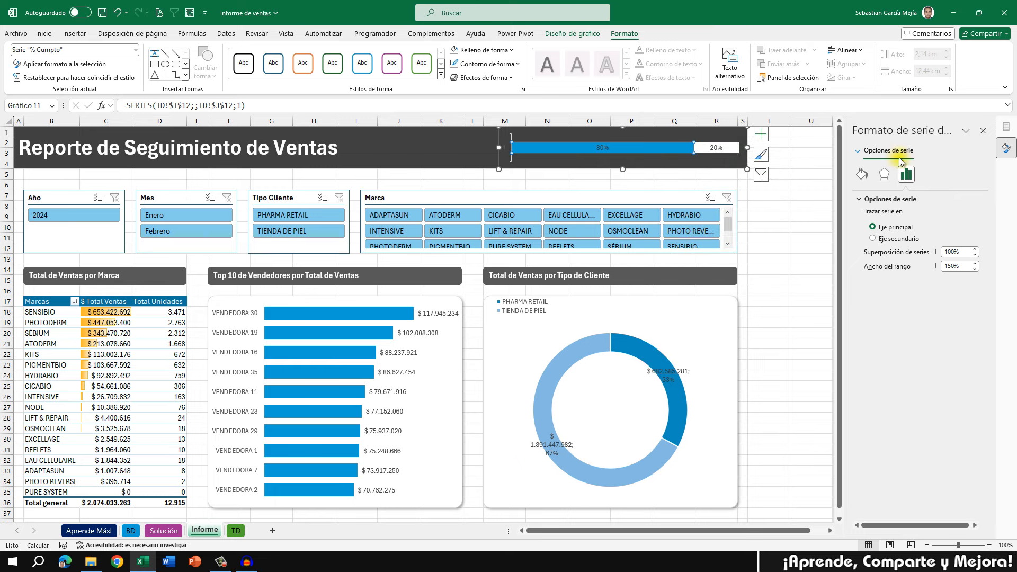
click(955, 267)
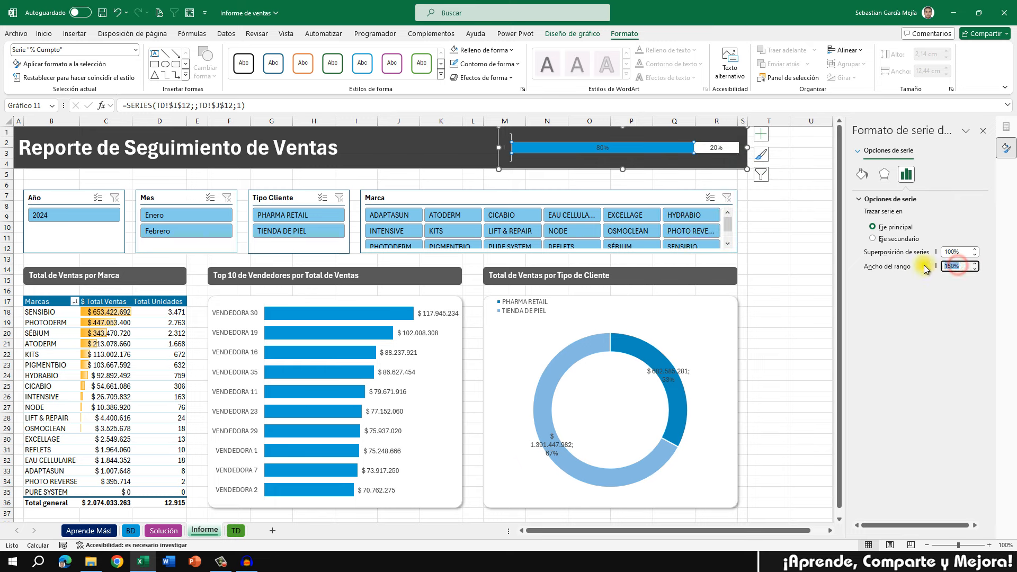
text(50)
key(Return)
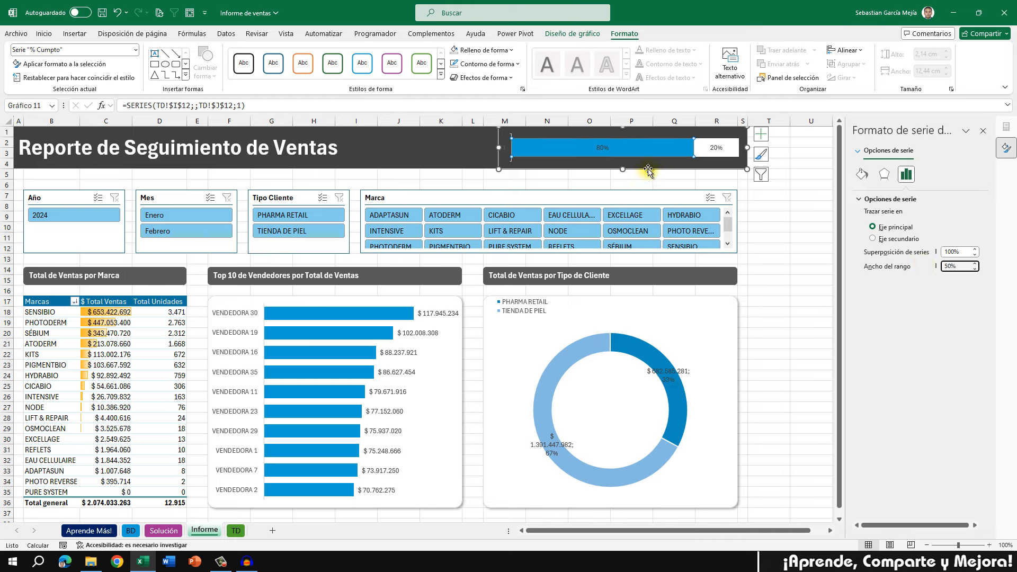
- Hide the compliance chart's remaining axis and close the formatting pane
click(760, 135)
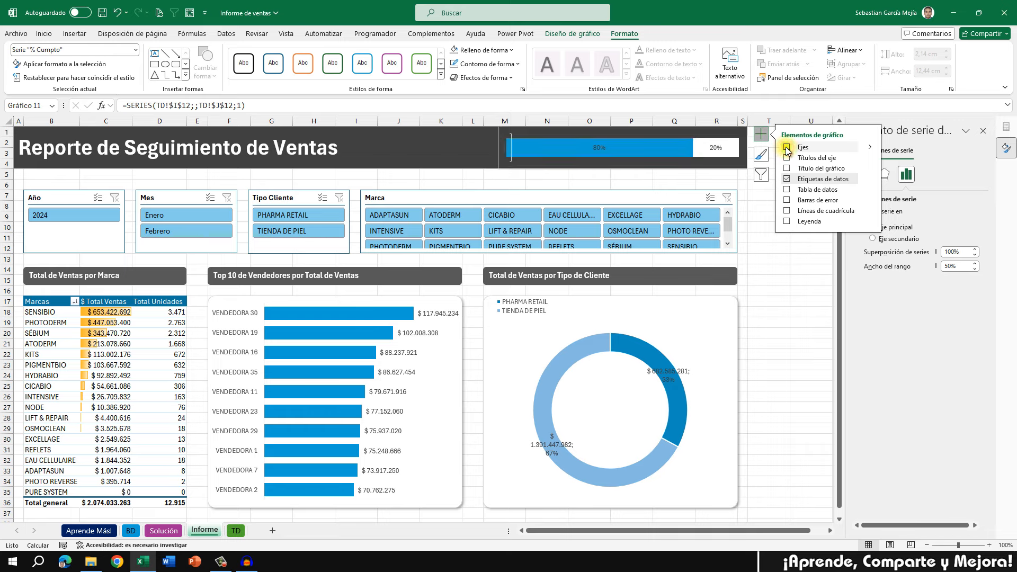
click(692, 177)
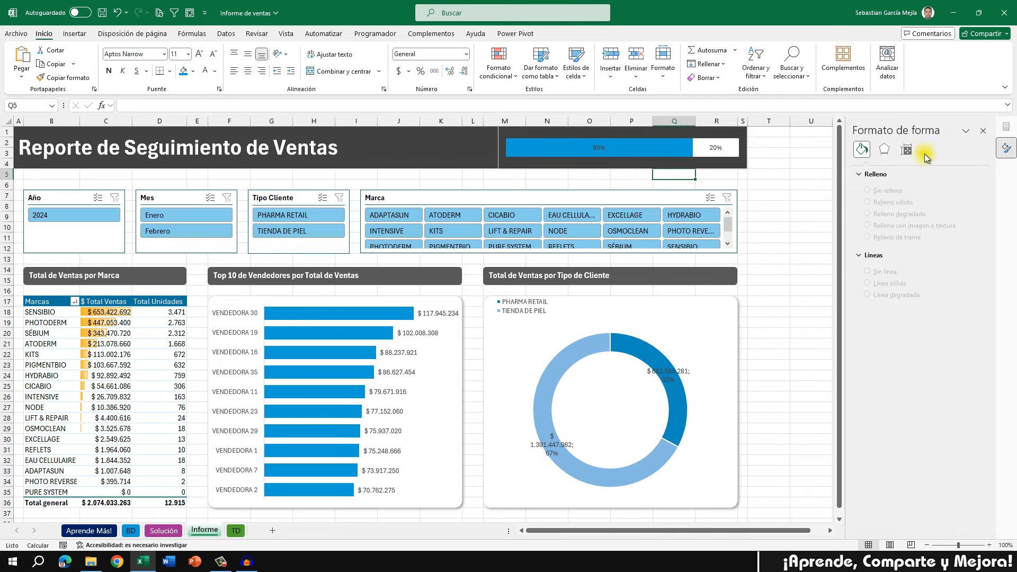
click(983, 130)
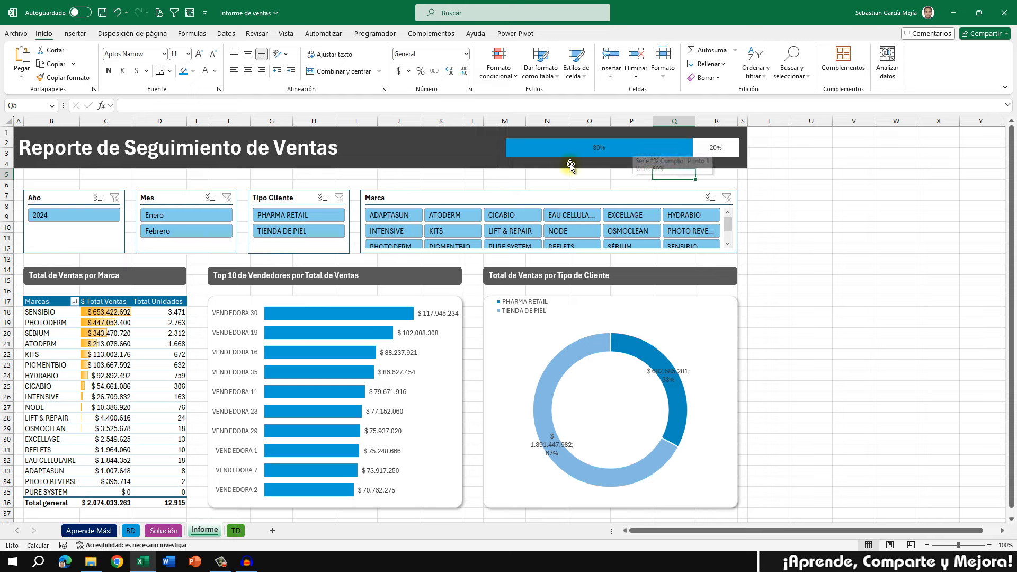
- Remove the outline from the compliance chart in the banner
click(550, 165)
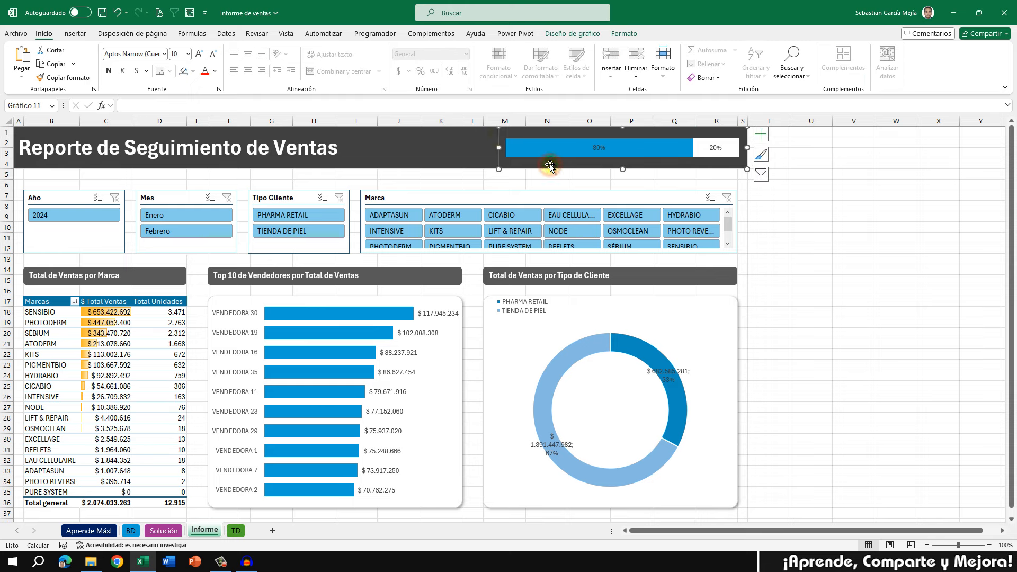
click(628, 35)
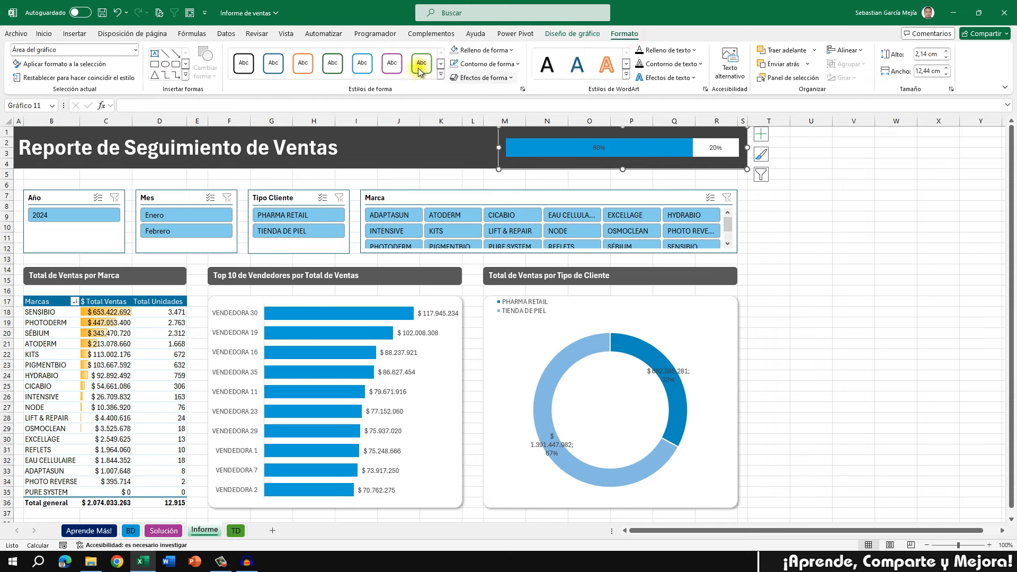
click(516, 63)
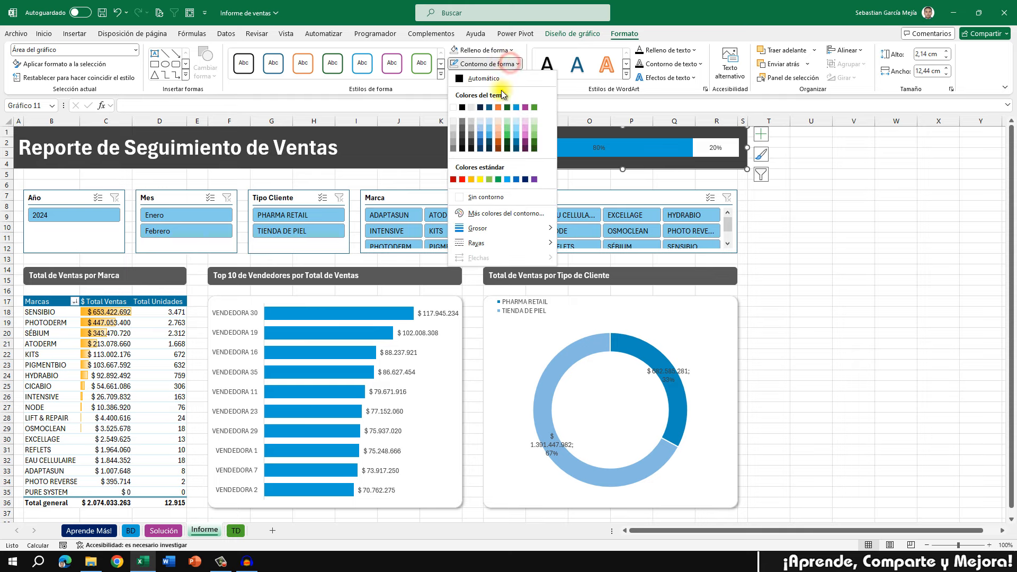
click(488, 196)
click(810, 196)
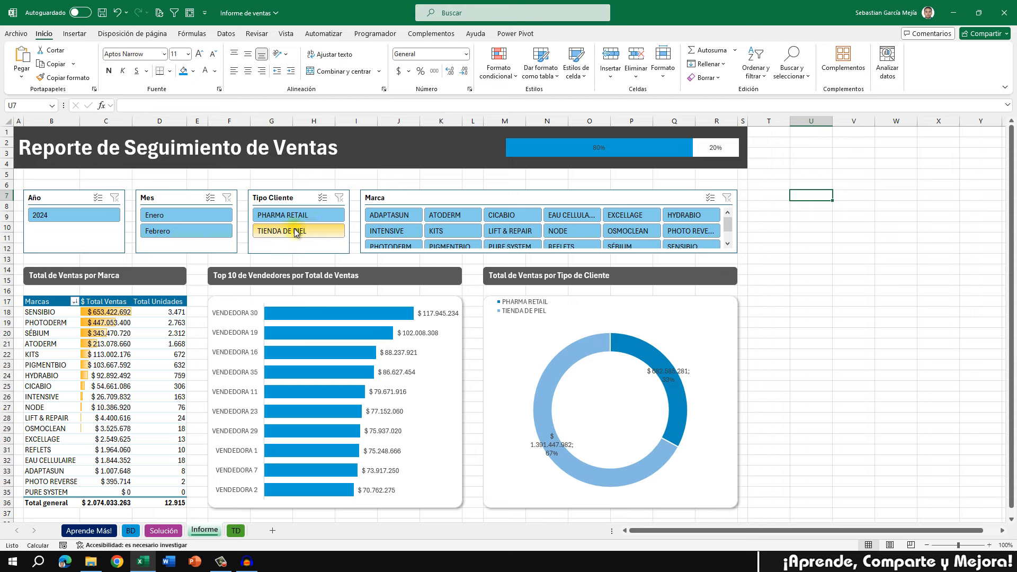
- Test the slicers by filtering the report to Febrero with TIENDA DE PIEL and with PHARMA RETAIL
click(202, 230)
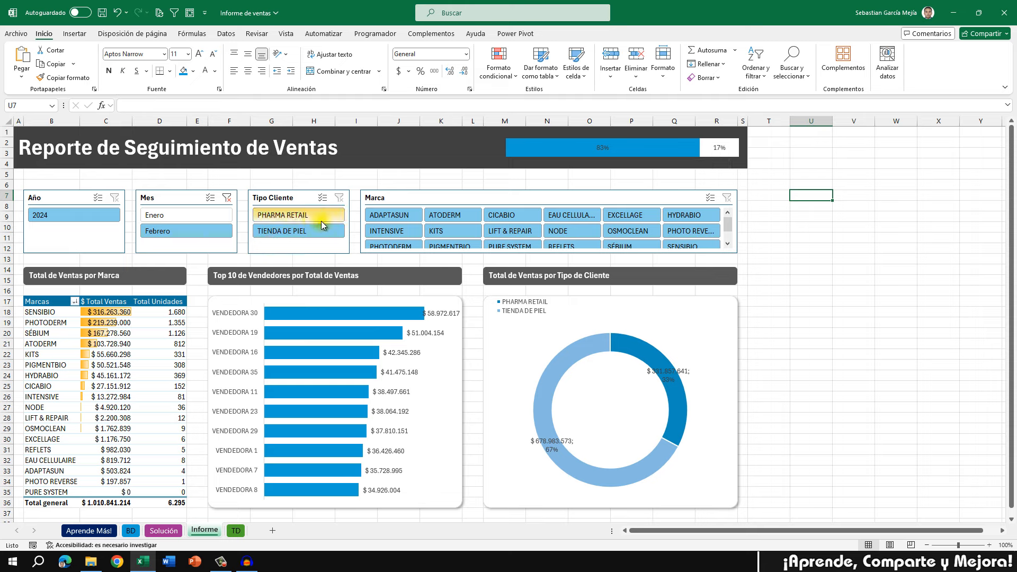
click(336, 231)
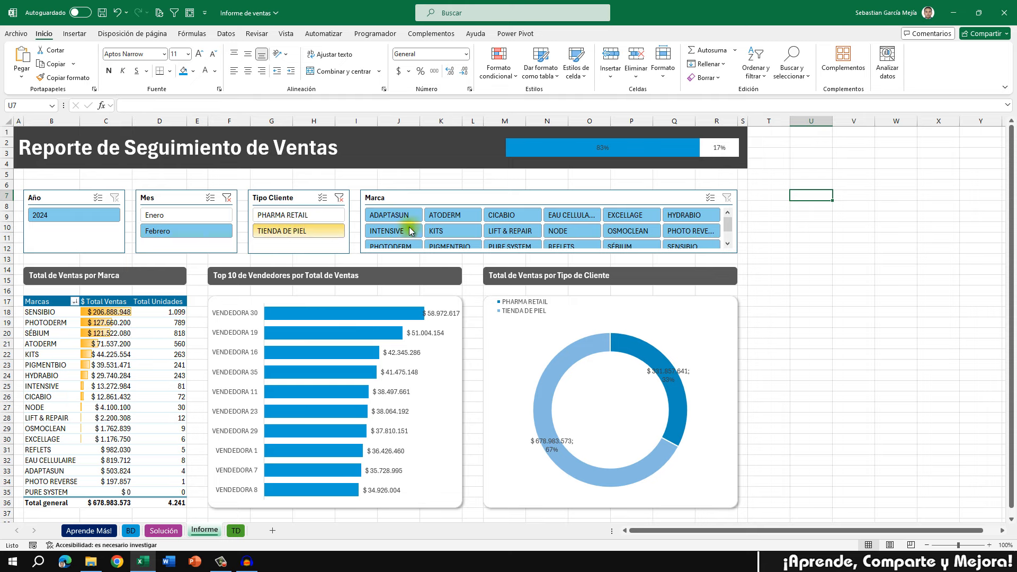
click(330, 215)
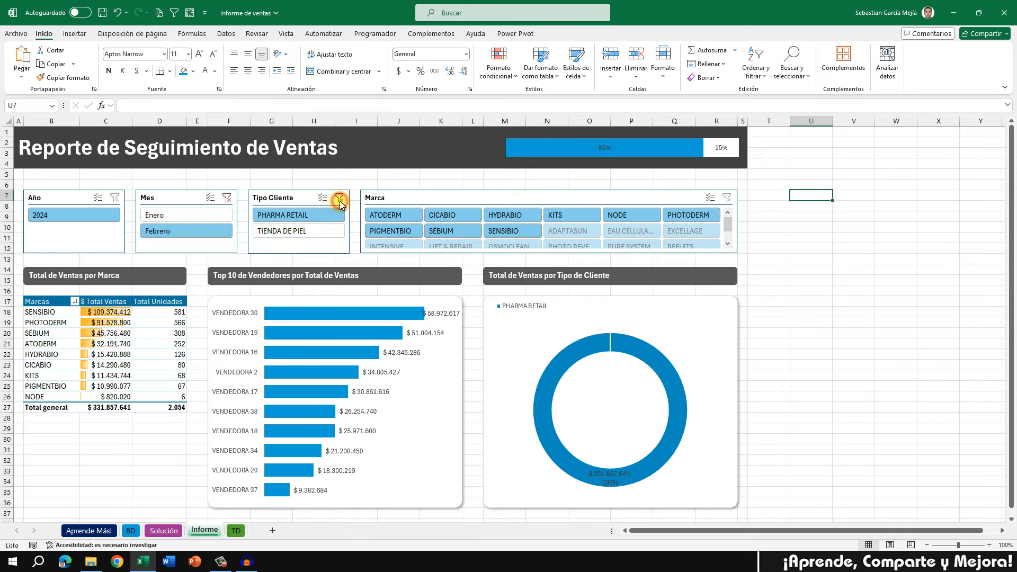
- Test the client type slicer by clearing its filter and filtering the report to PHARMA RETAIL again
click(339, 201)
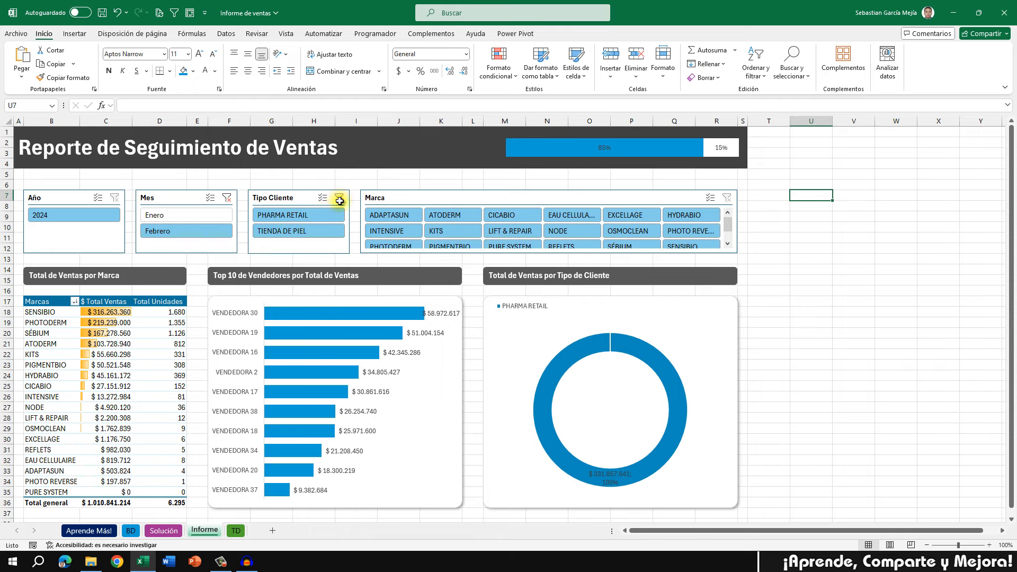
click(553, 196)
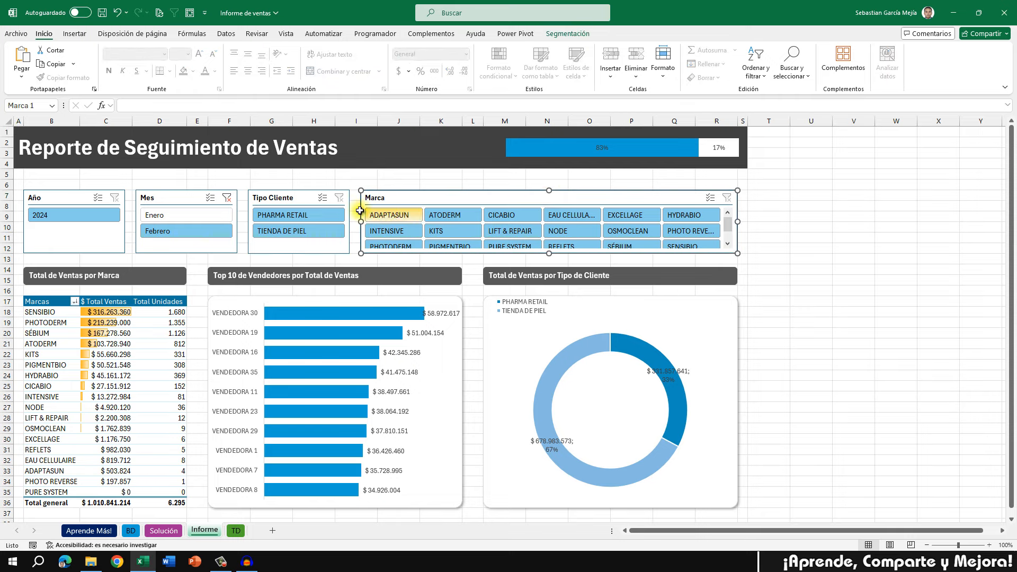
click(297, 215)
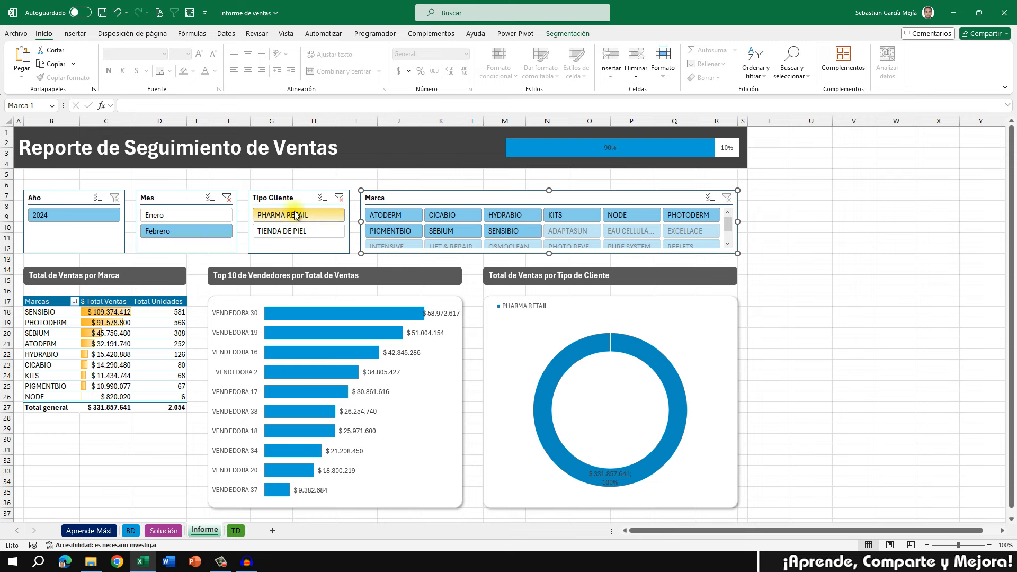
- Set the Año, Mes, Tipo Cliente and Marca slicers together to hide items that contain no data
ctrl+click(285, 198)
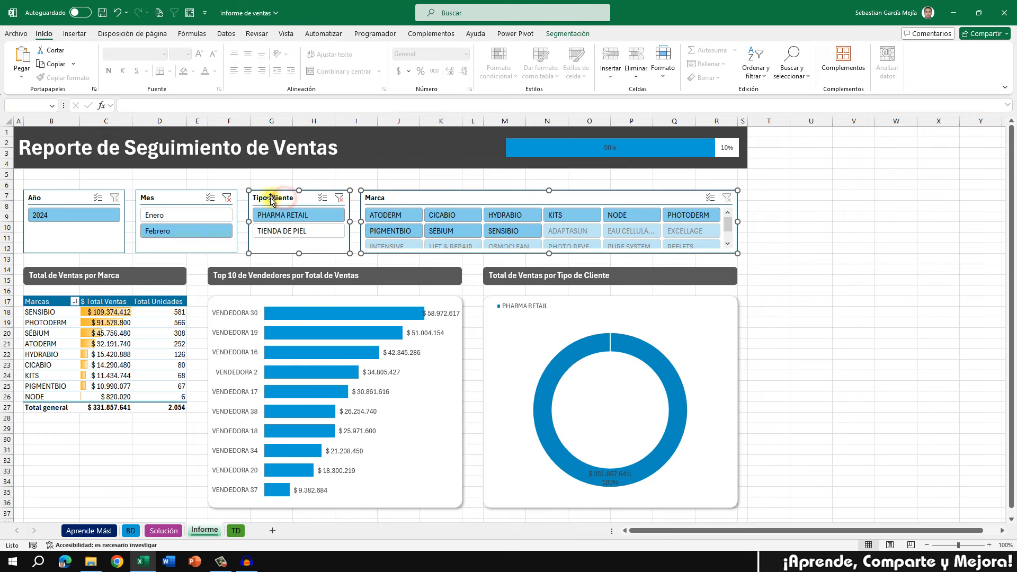
ctrl+click(162, 200)
ctrl+click(68, 201)
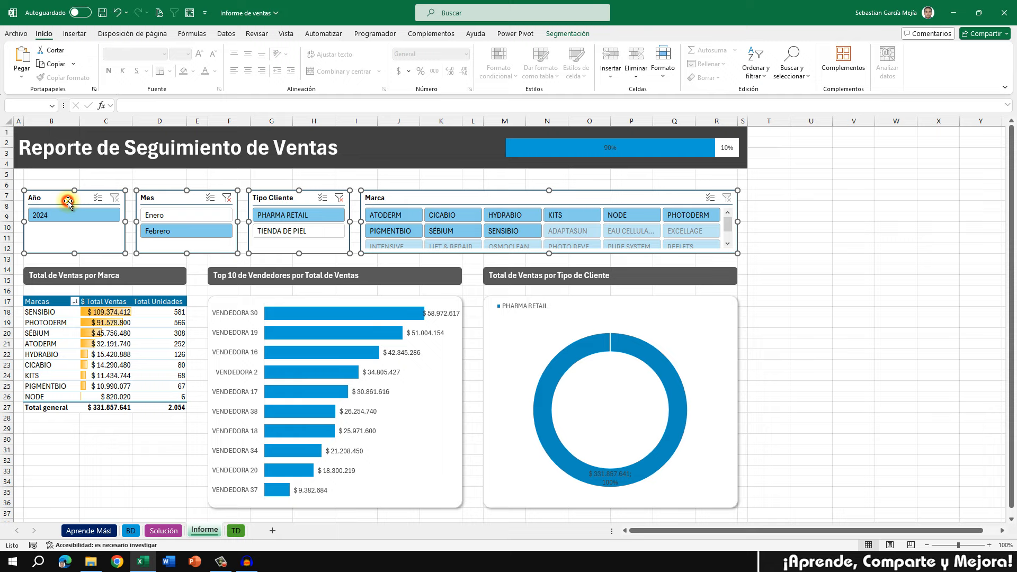
right_click(178, 202)
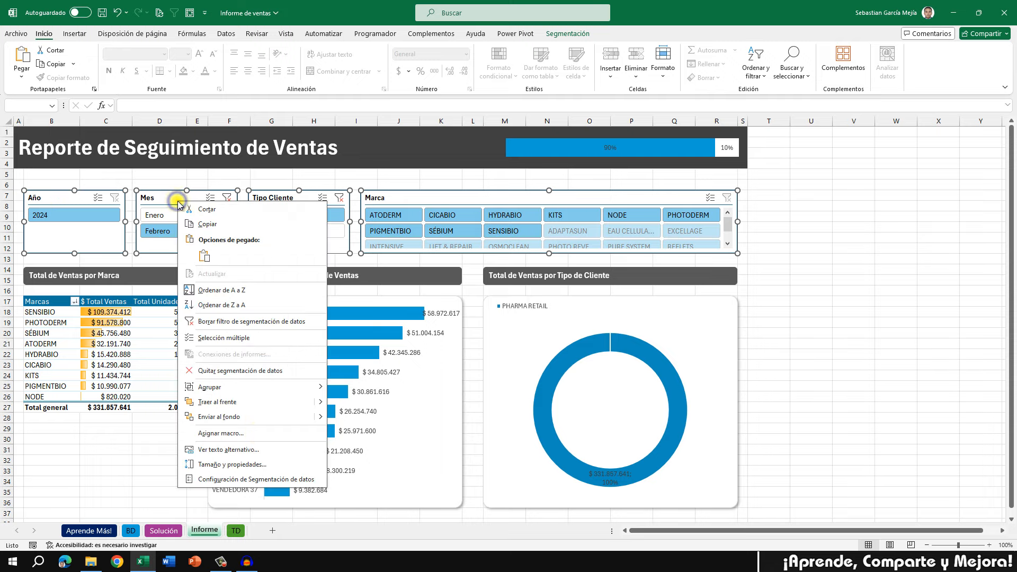
click(253, 479)
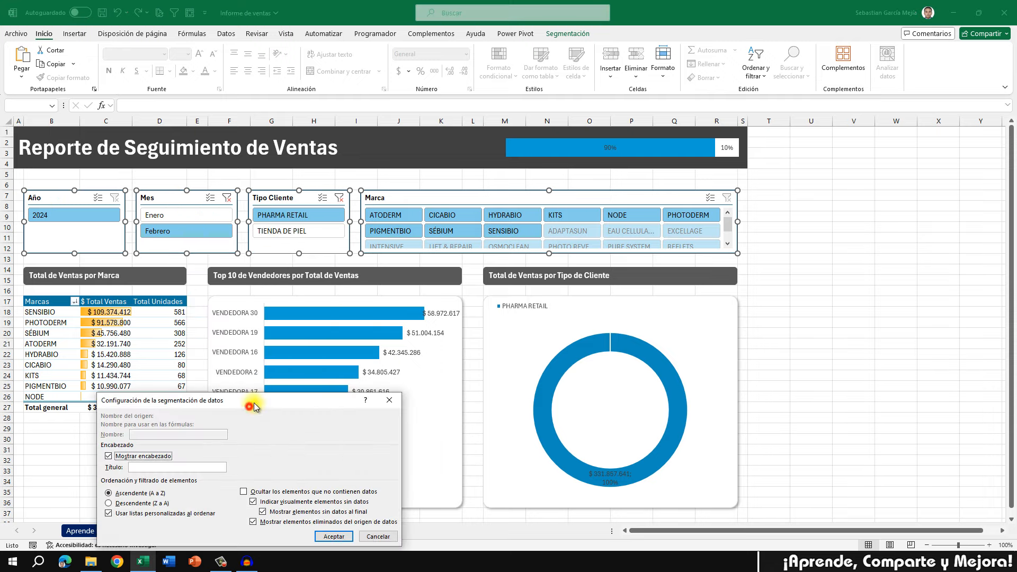
drag(253, 406, 479, 203)
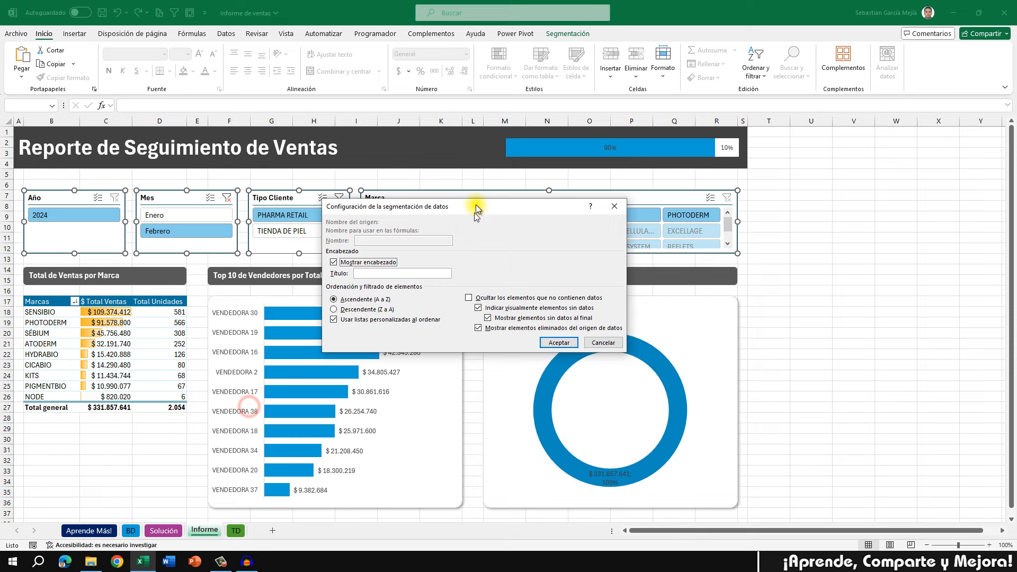
click(470, 289)
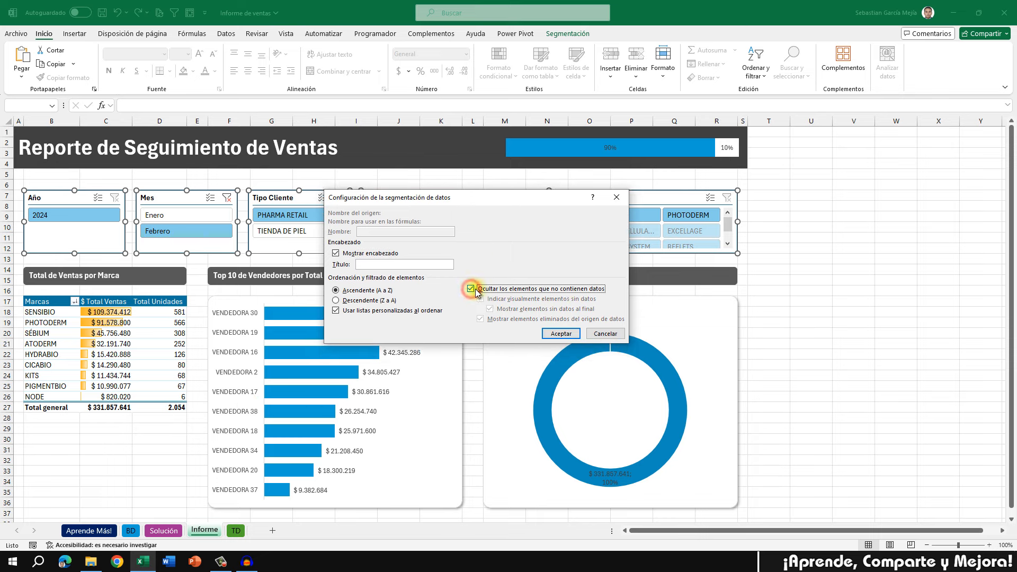
click(566, 334)
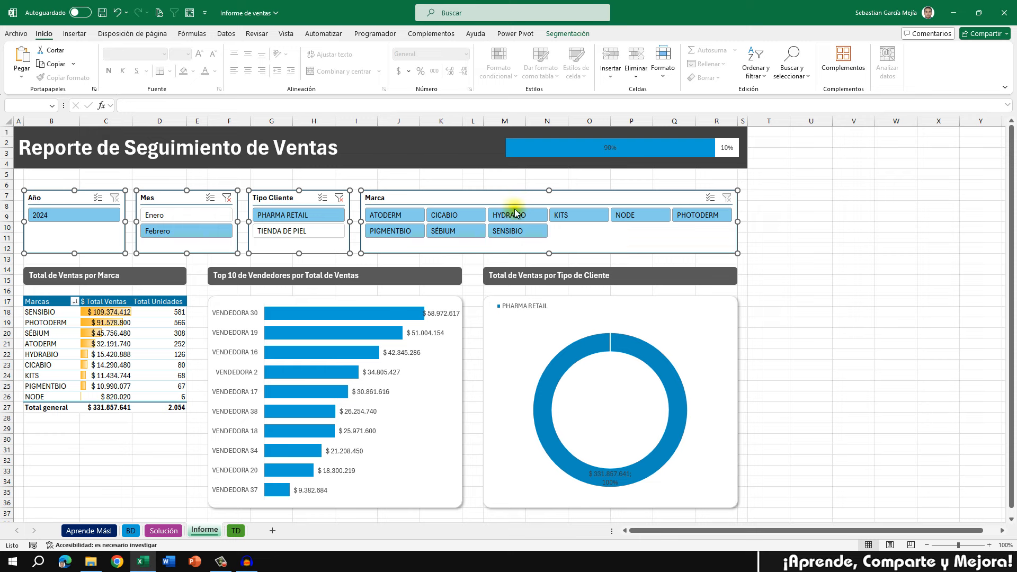
- Deselect the slicers and clear the Tipo Cliente filter
click(493, 182)
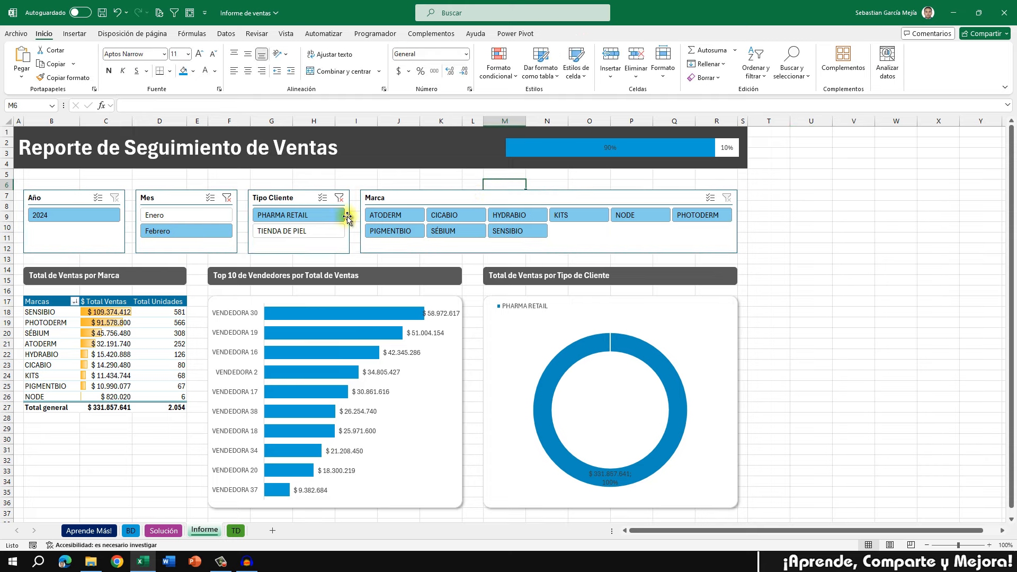
click(339, 198)
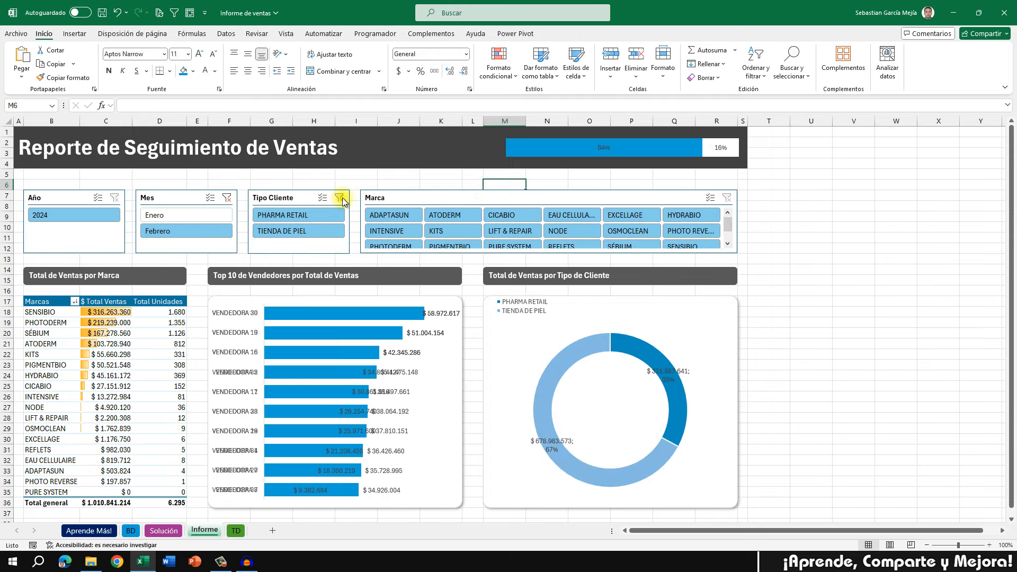
- Turn off the gridlines on the Informe sheet
click(64, 184)
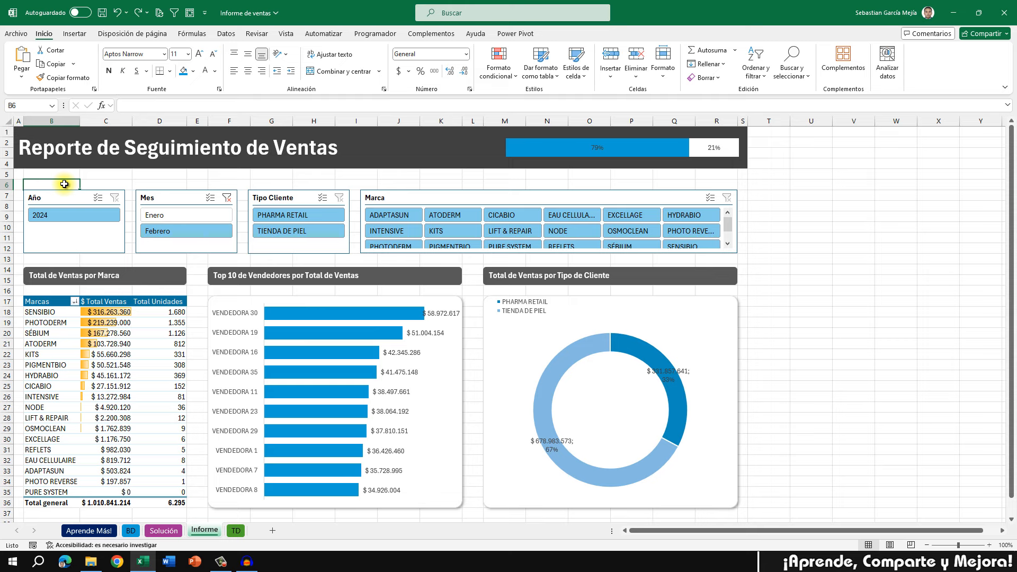
click(286, 35)
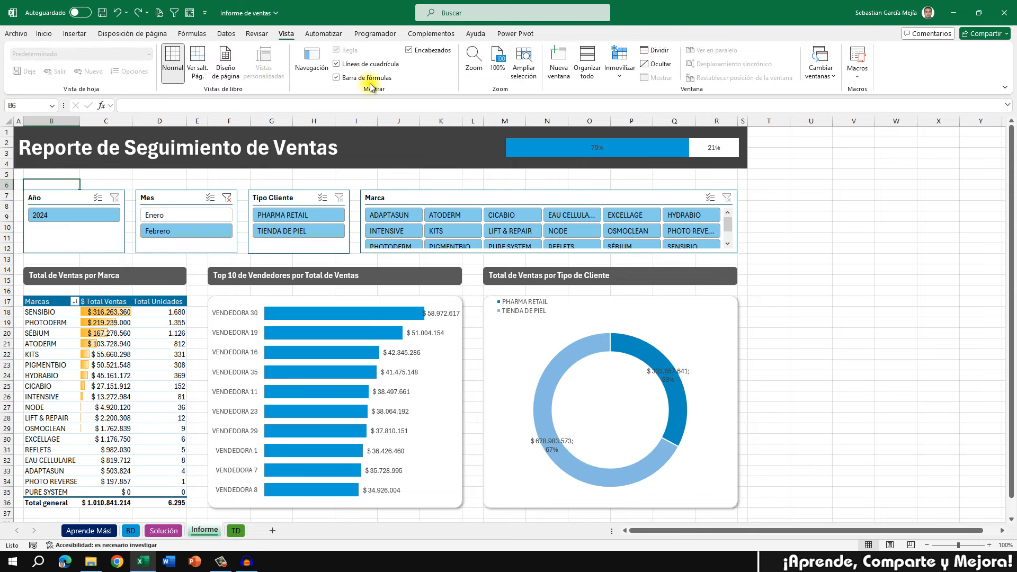
click(384, 64)
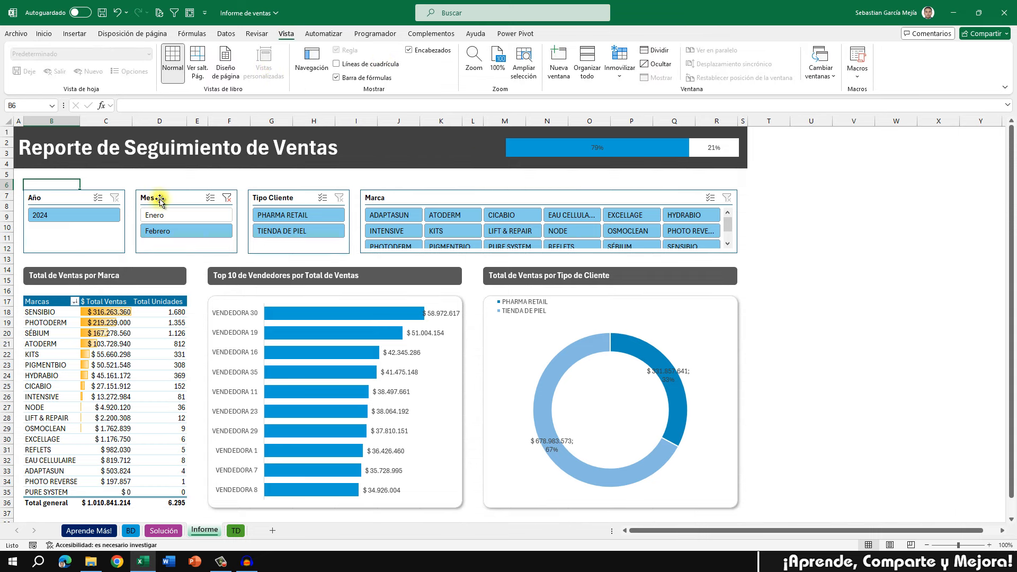
- Hide all unused columns from T to the end of the Informe sheet
click(771, 122)
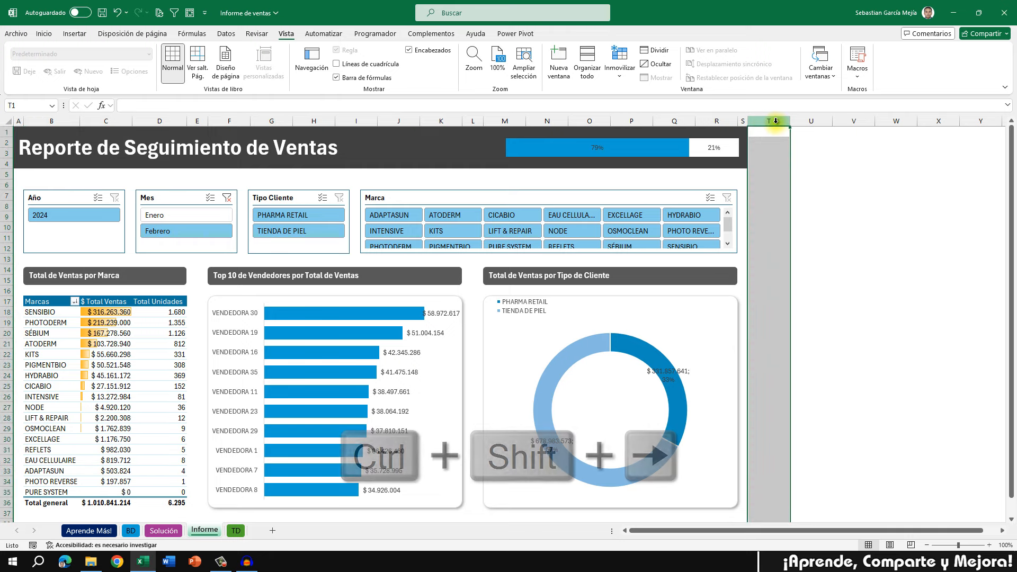
key(ctrl+shift+Right)
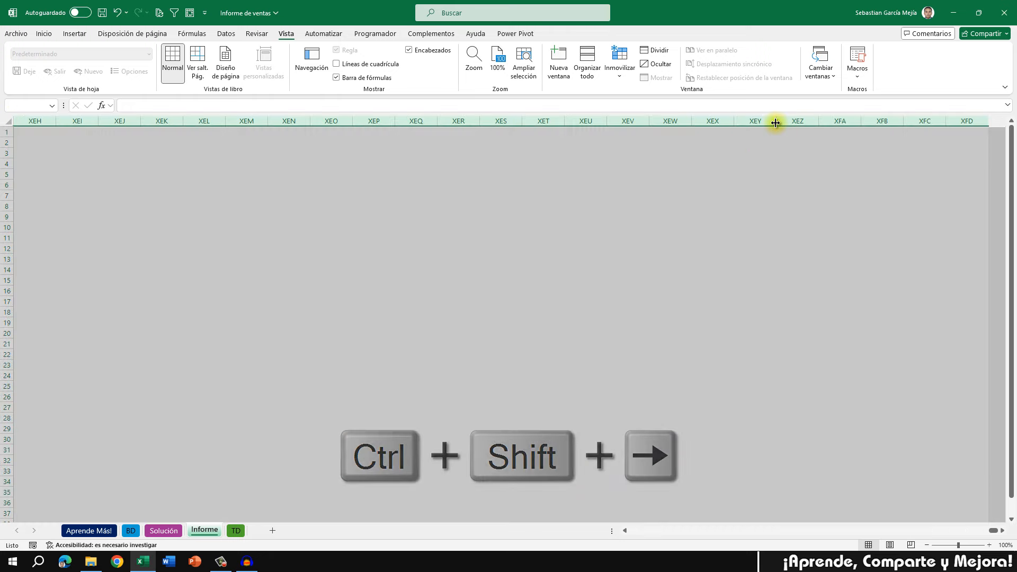
right_click(769, 123)
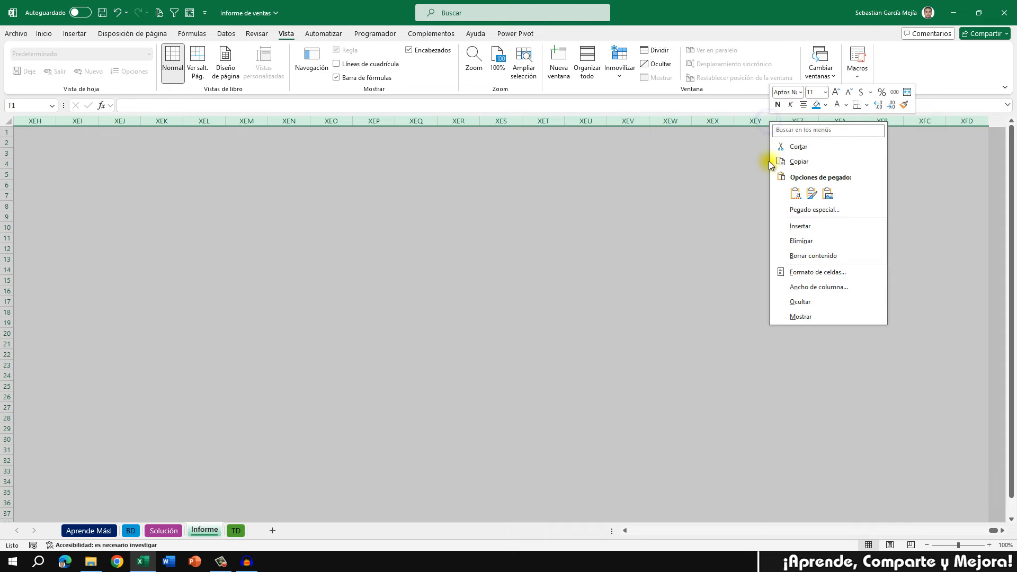
click(798, 302)
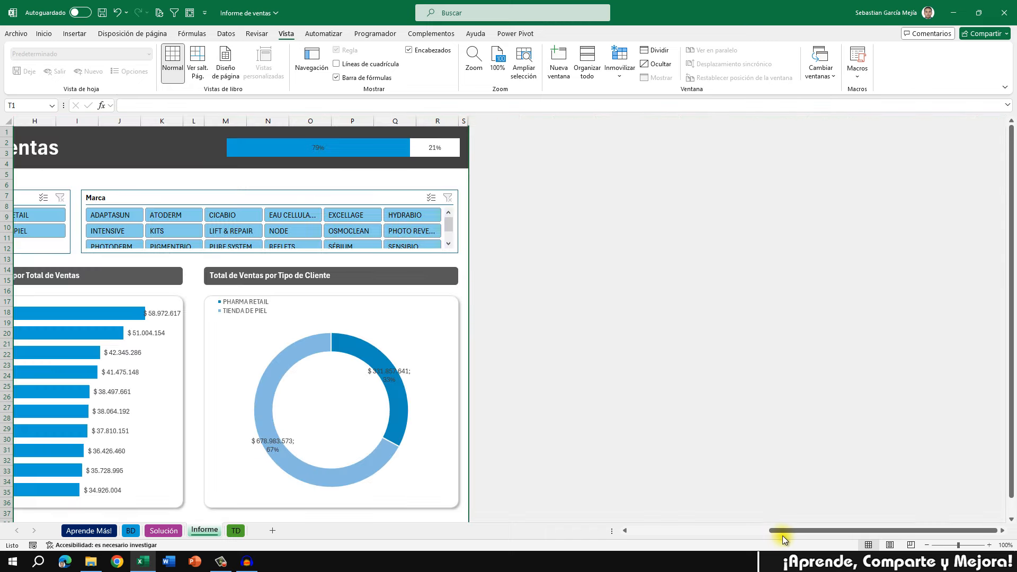
drag(783, 531, 631, 535)
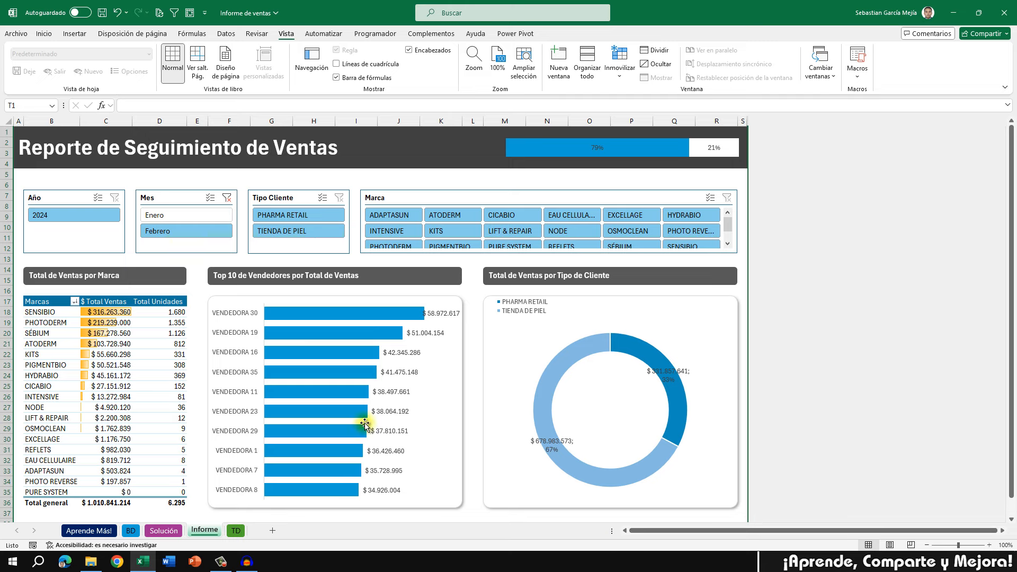
click(164, 175)
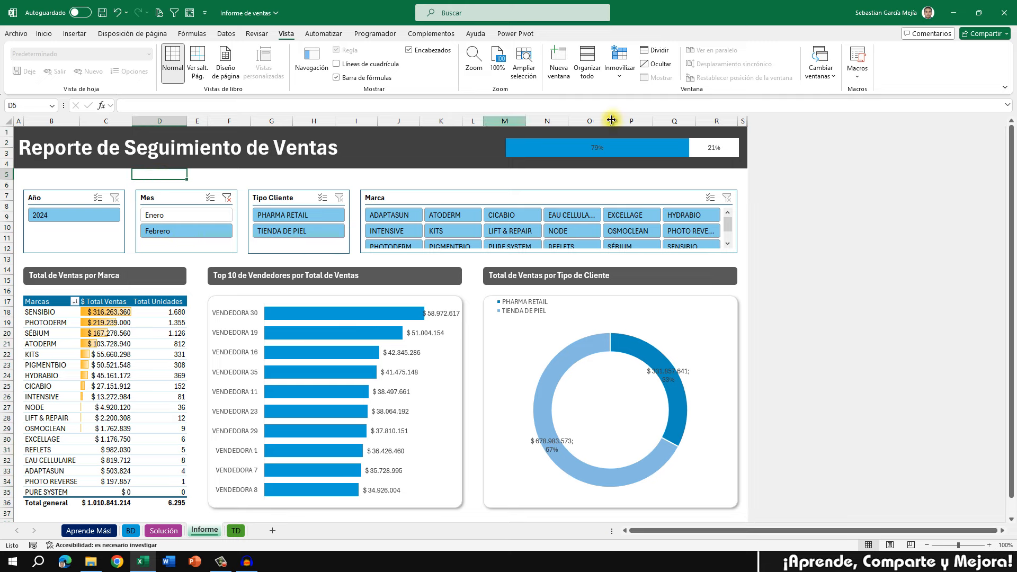
- Hide the row and column headings on the Informe sheet
click(81, 181)
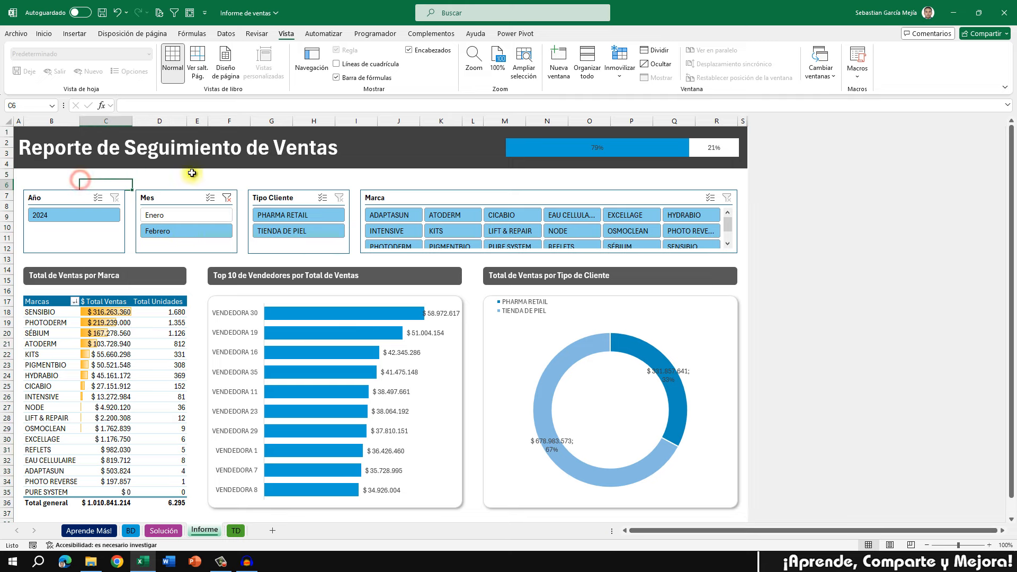
click(409, 51)
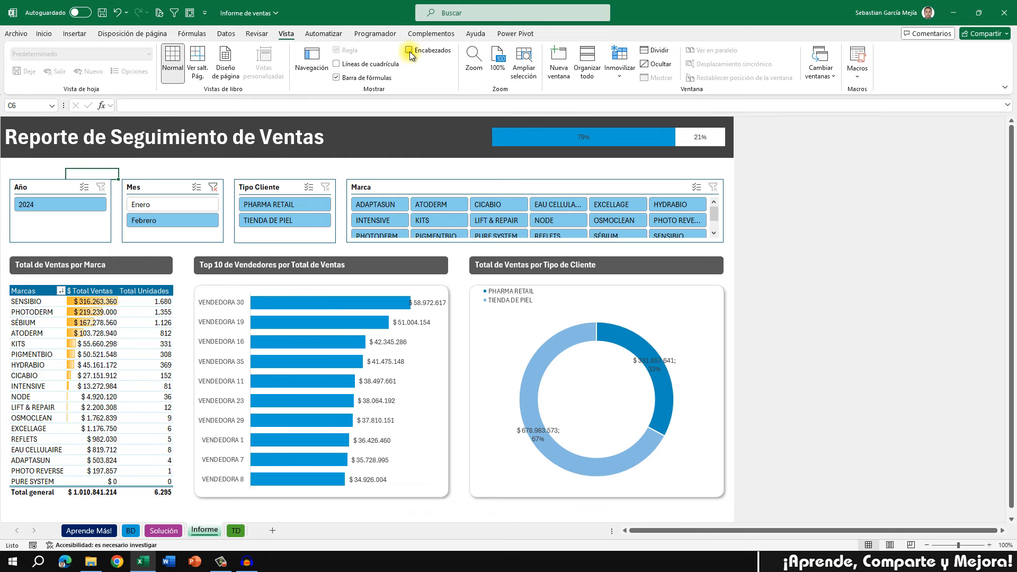
click(39, 167)
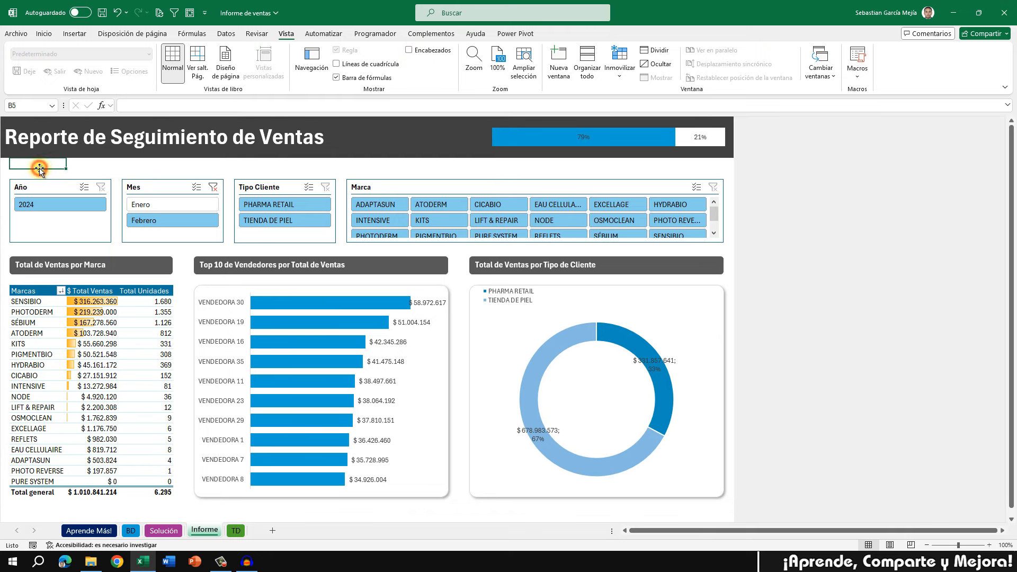